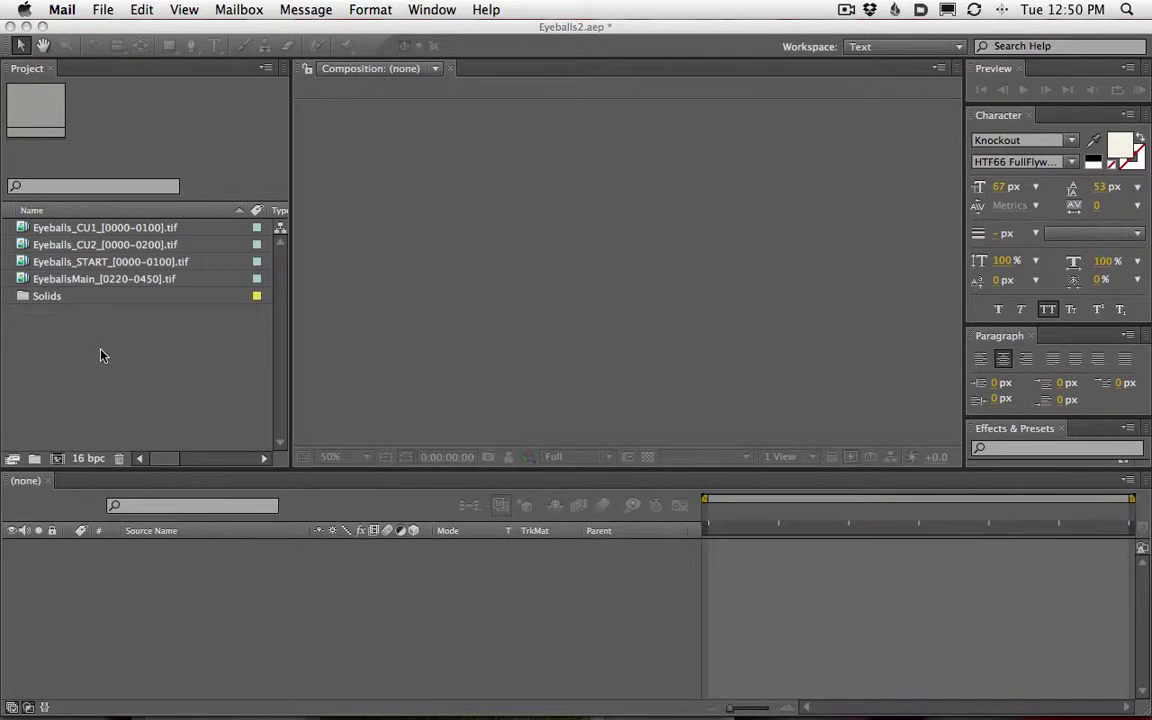
# - Examine the TIFF sequence import options for Eyeballs_CU1_0000.tif in the Eyeballs1Render folder and close the import without adding files
pyautogui.doubleClick(92, 312)
pyautogui.click(305, 105)
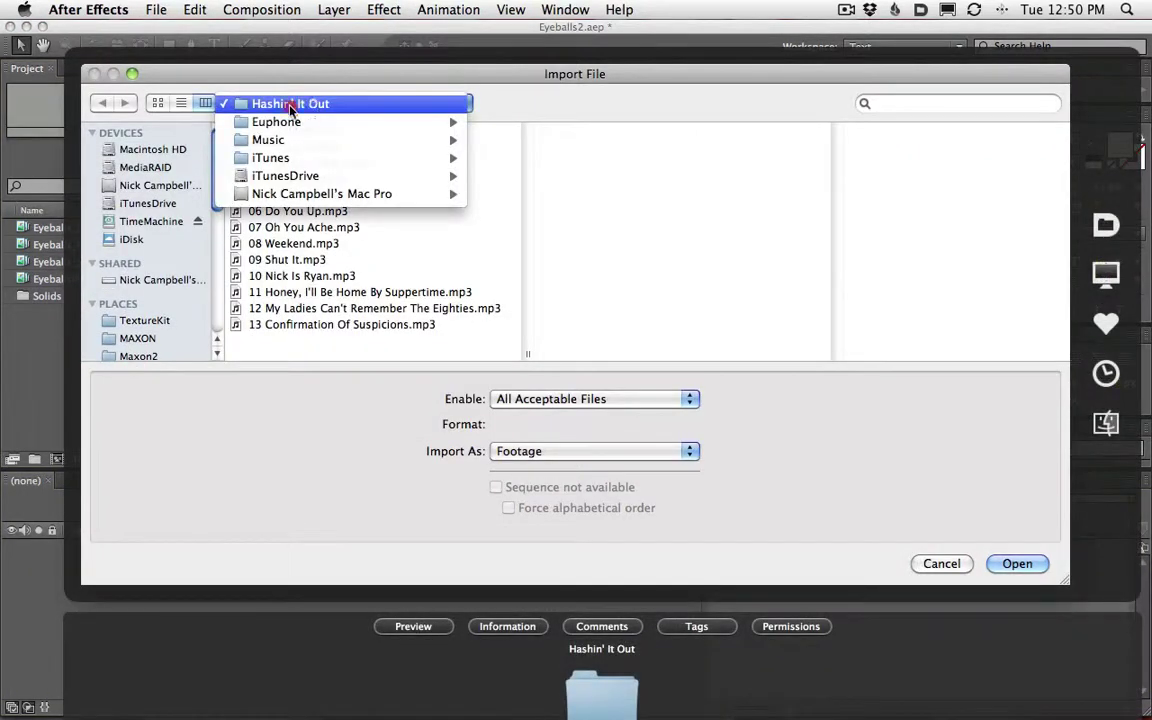
pyautogui.click(1106, 373)
pyautogui.moveTo(1008, 370)
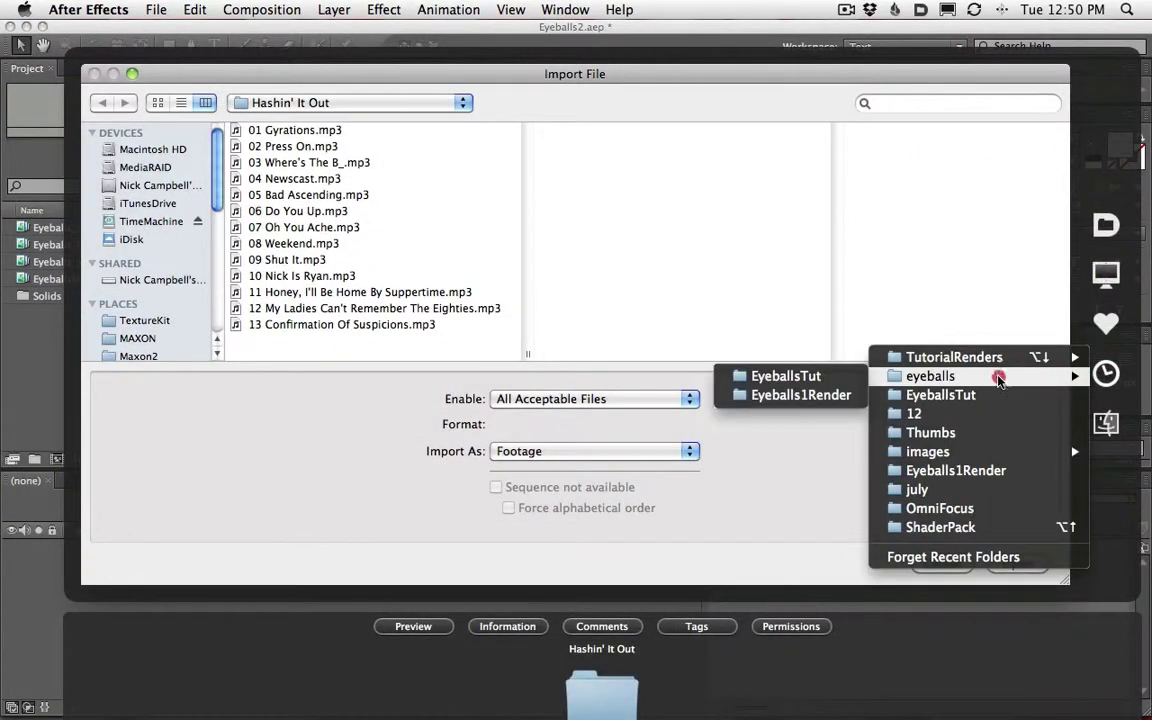
pyautogui.click(993, 395)
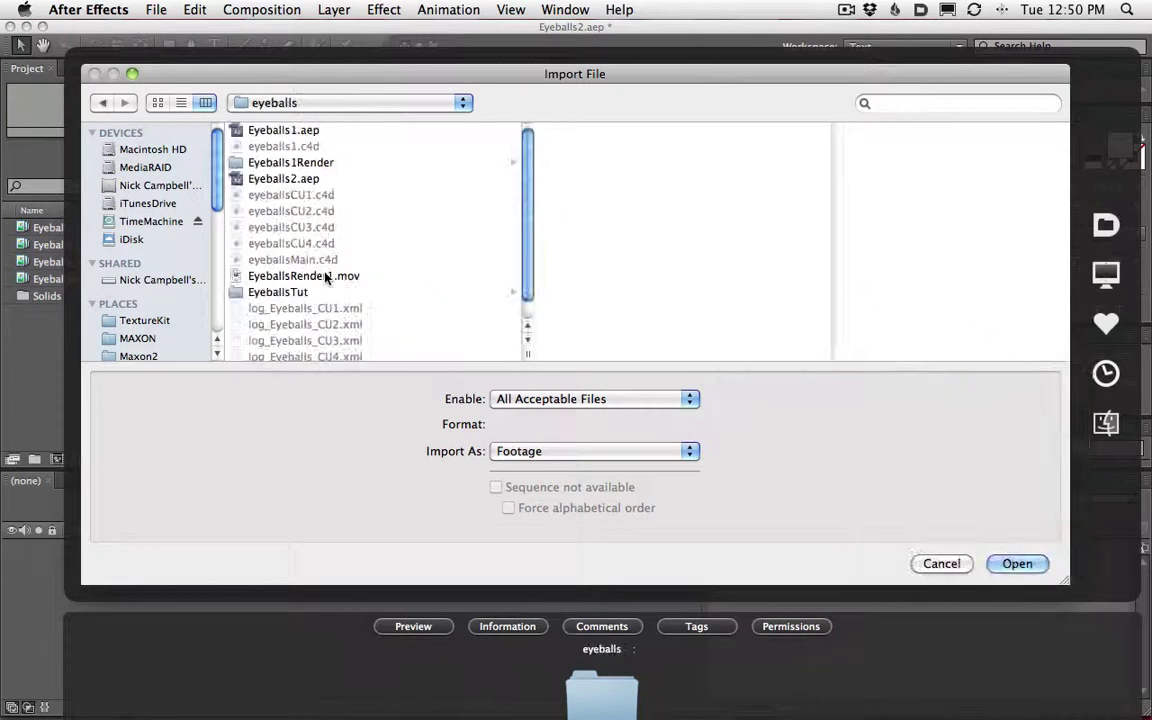
pyautogui.scroll(-1, 527, 303)
pyautogui.scroll(1, 527, 193)
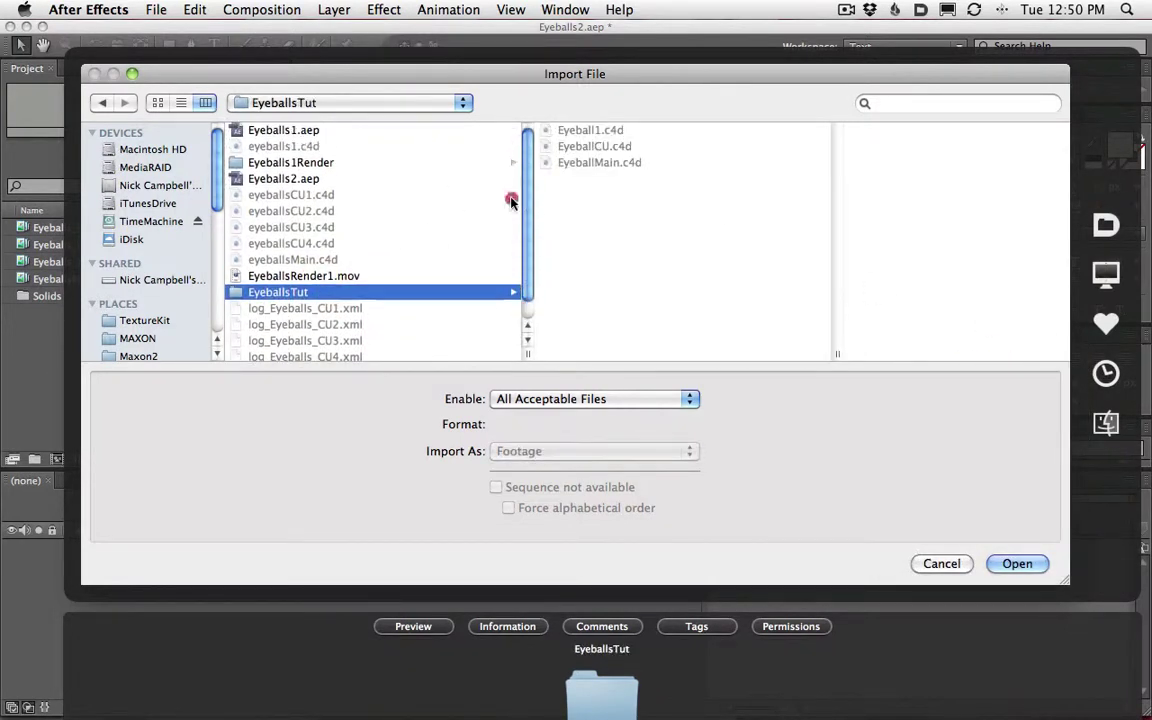
pyautogui.click(401, 164)
pyautogui.click(566, 125)
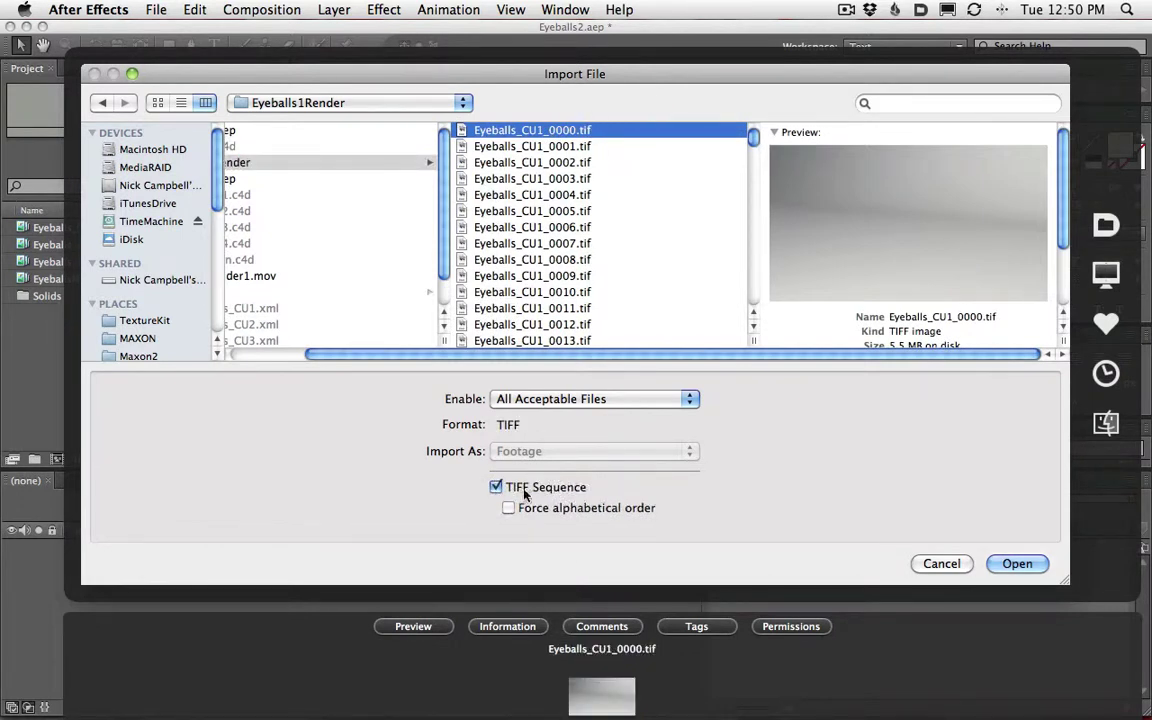
pyautogui.click(942, 563)
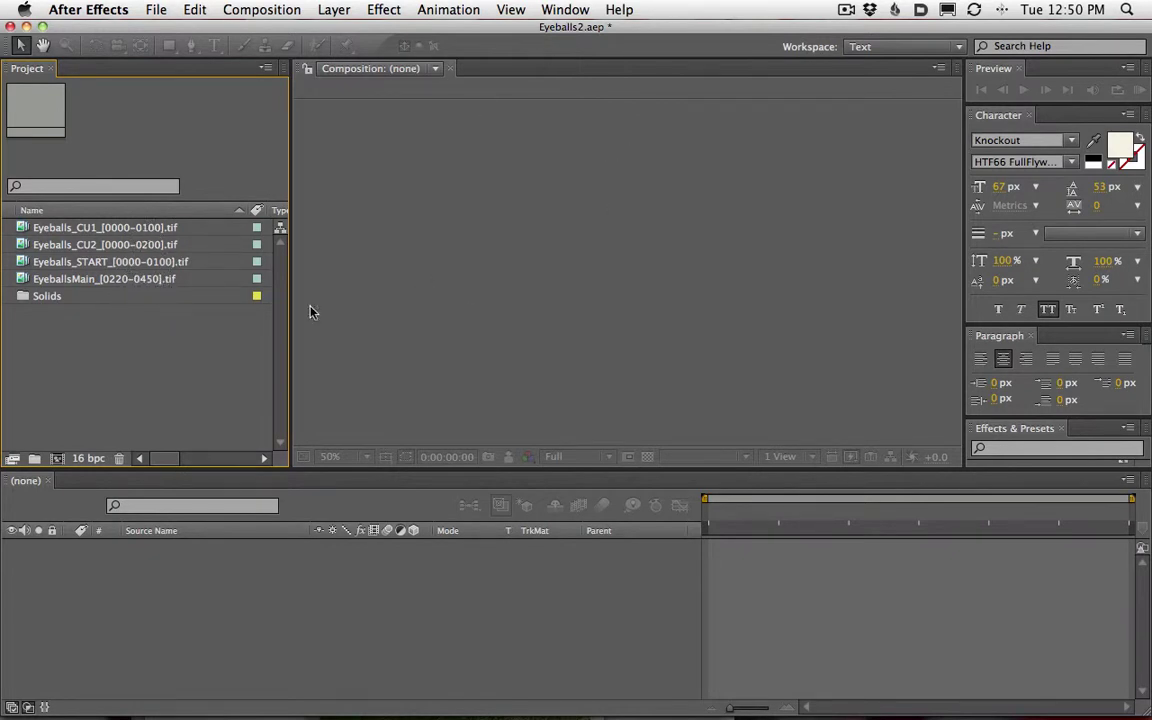
# - Check the assumed frame rate in the main interpretation settings of the Eyeballs_CU1 footage
pyautogui.click(72, 227)
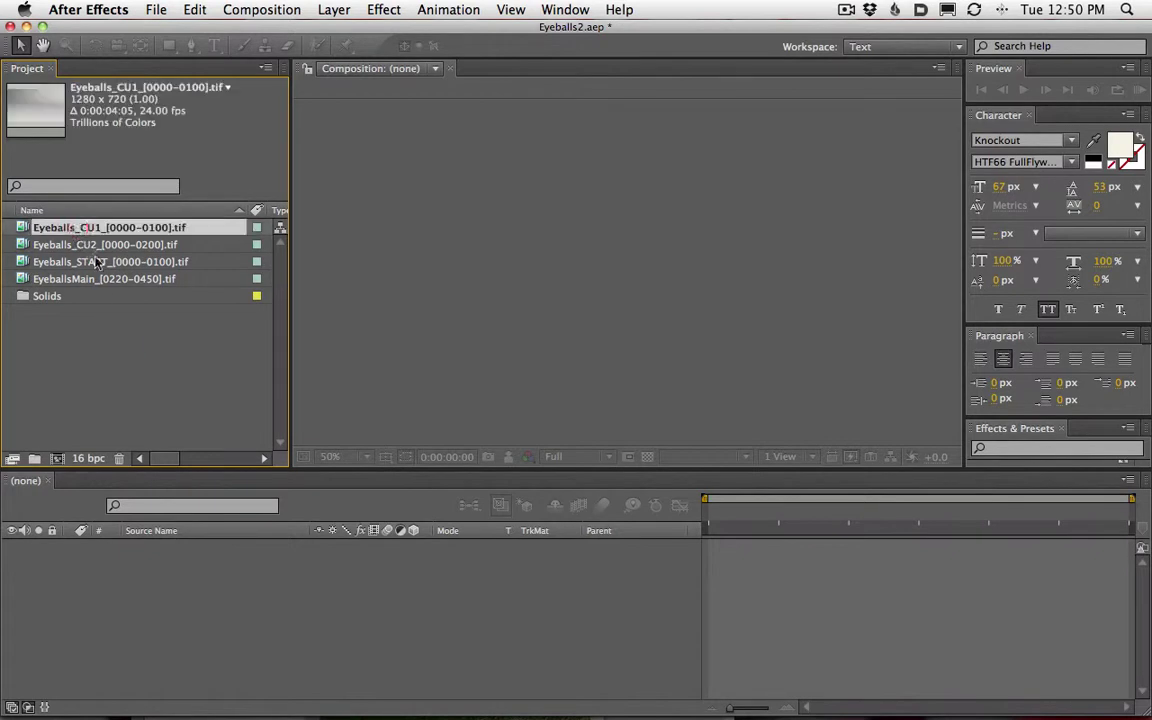
pyautogui.keyDown('ctrl'); pyautogui.click(110, 224); pyautogui.keyUp('ctrl')
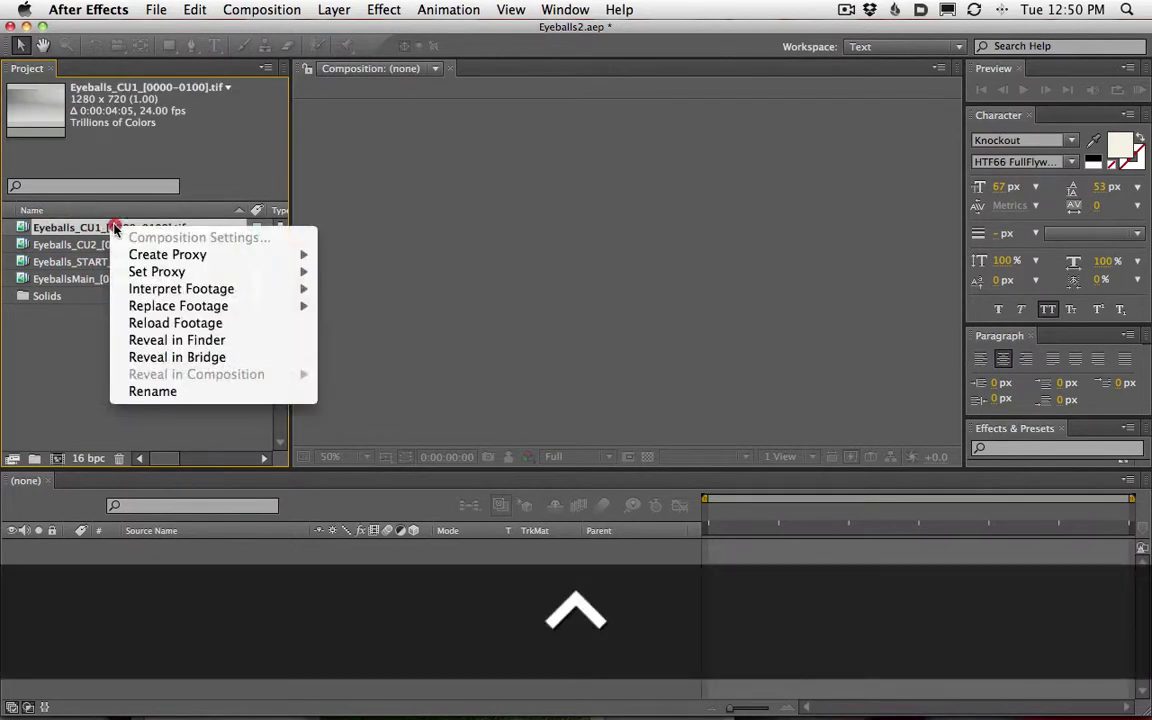
pyautogui.moveTo(140, 288)
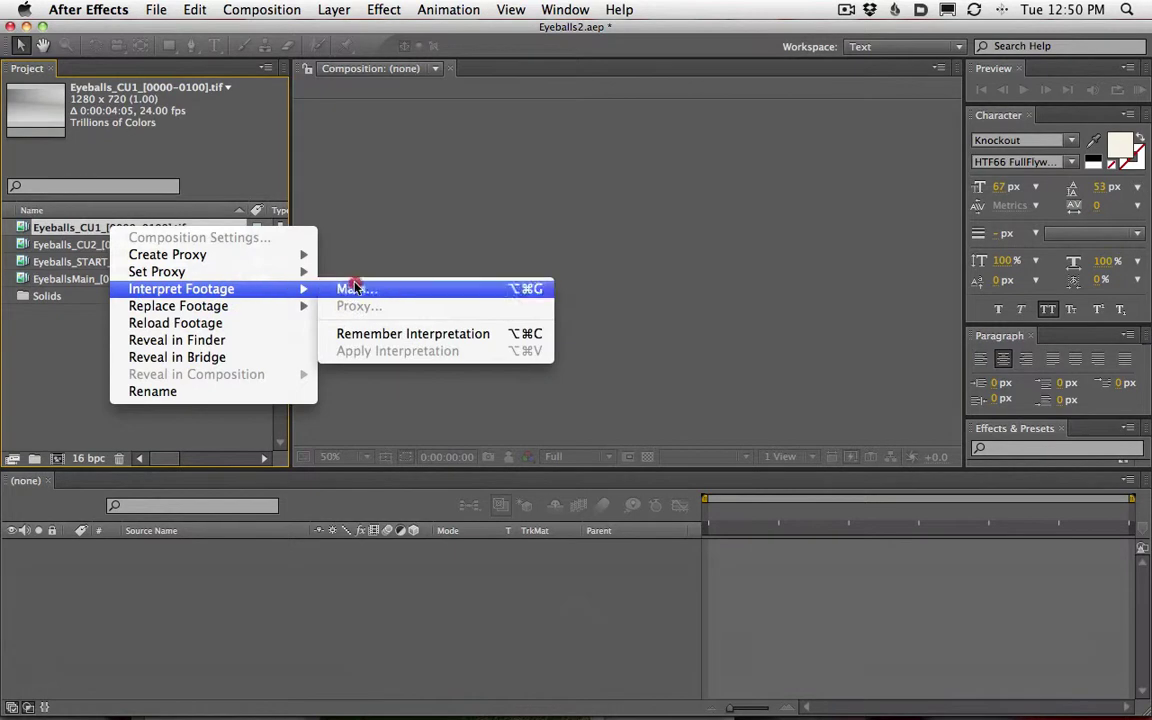
pyautogui.click(363, 289)
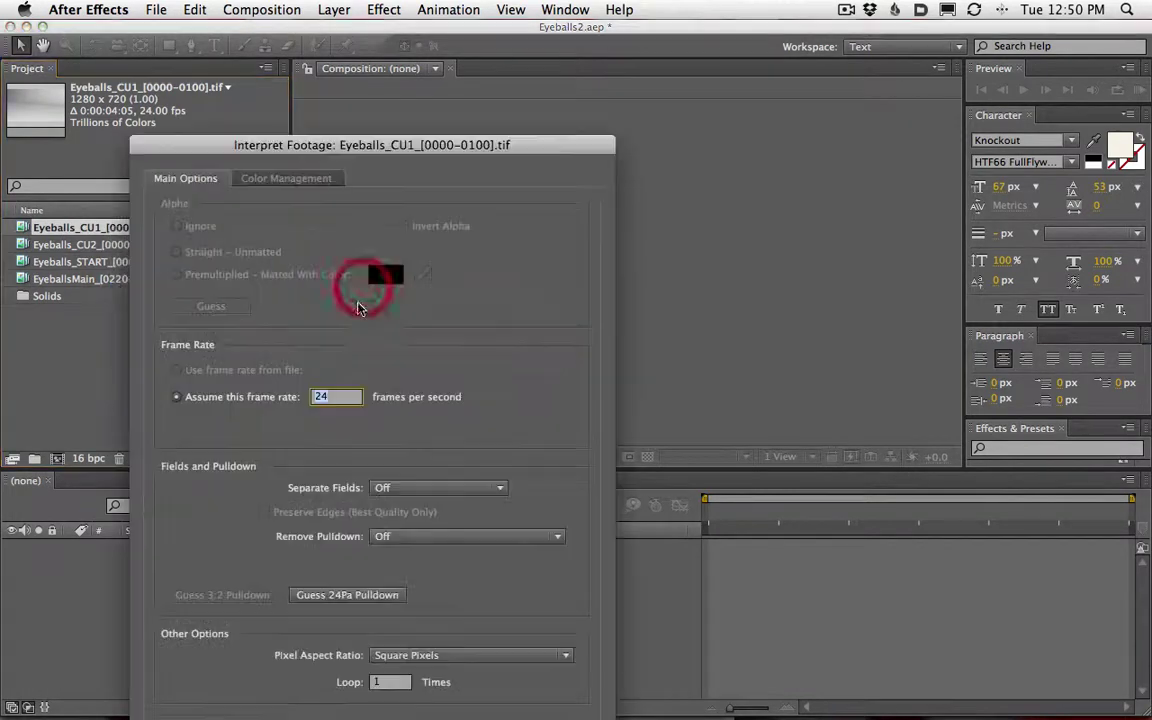
pyautogui.moveTo(418, 142); pyautogui.dragTo(618, 20)
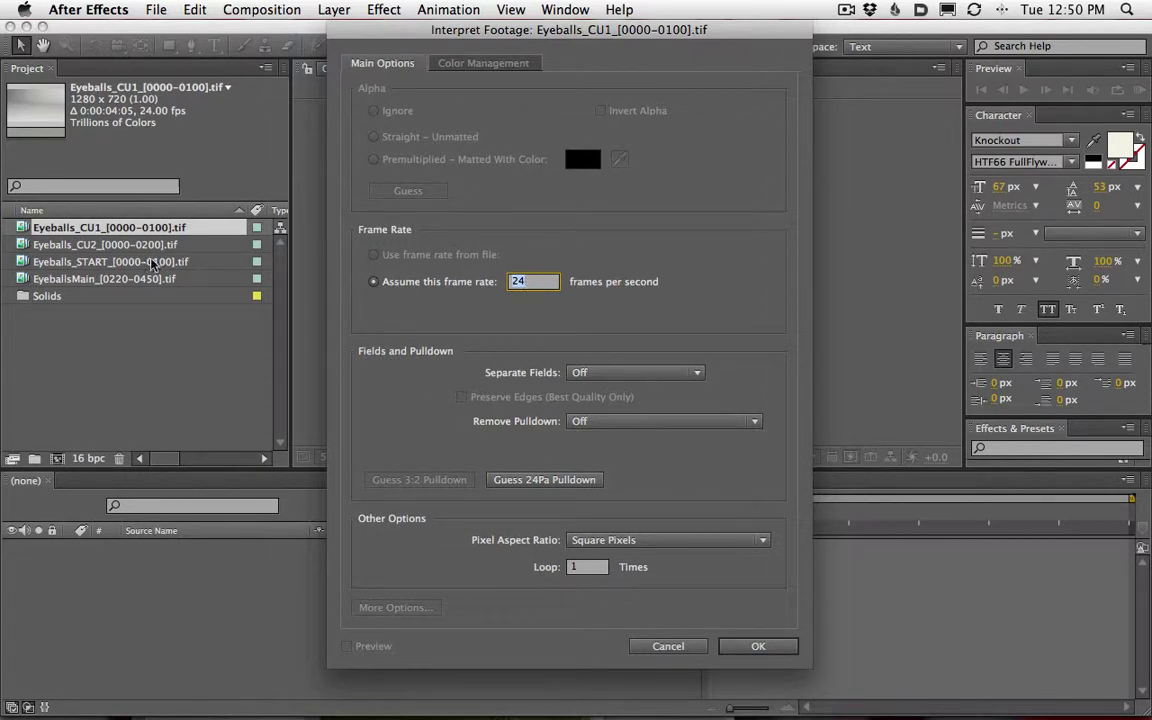
pyautogui.press('Return')
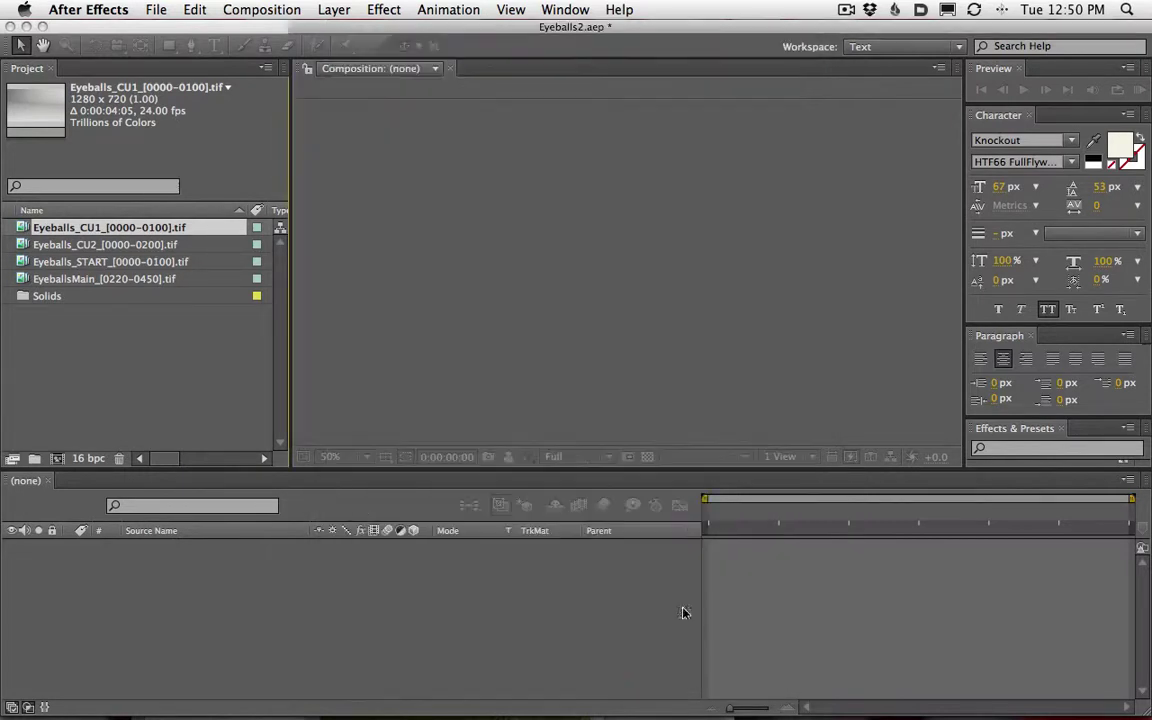
# - Compare the frame rate details of the Eyeballs_CU1, Eyeballs_CU2, Eyeballs_START and EyeballsMain footage
pyautogui.click(95, 245)
pyautogui.click(108, 262)
pyautogui.click(100, 228)
pyautogui.click(100, 245)
pyautogui.click(117, 262)
pyautogui.click(118, 279)
# - Create a separate composition from each of the EyeballsMain, Eyeballs_START, Eyeballs_CU2 and Eyeballs_CU1 TIFF sequences
pyautogui.click(90, 280)
pyautogui.moveTo(90, 284); pyautogui.dragTo(58, 460)
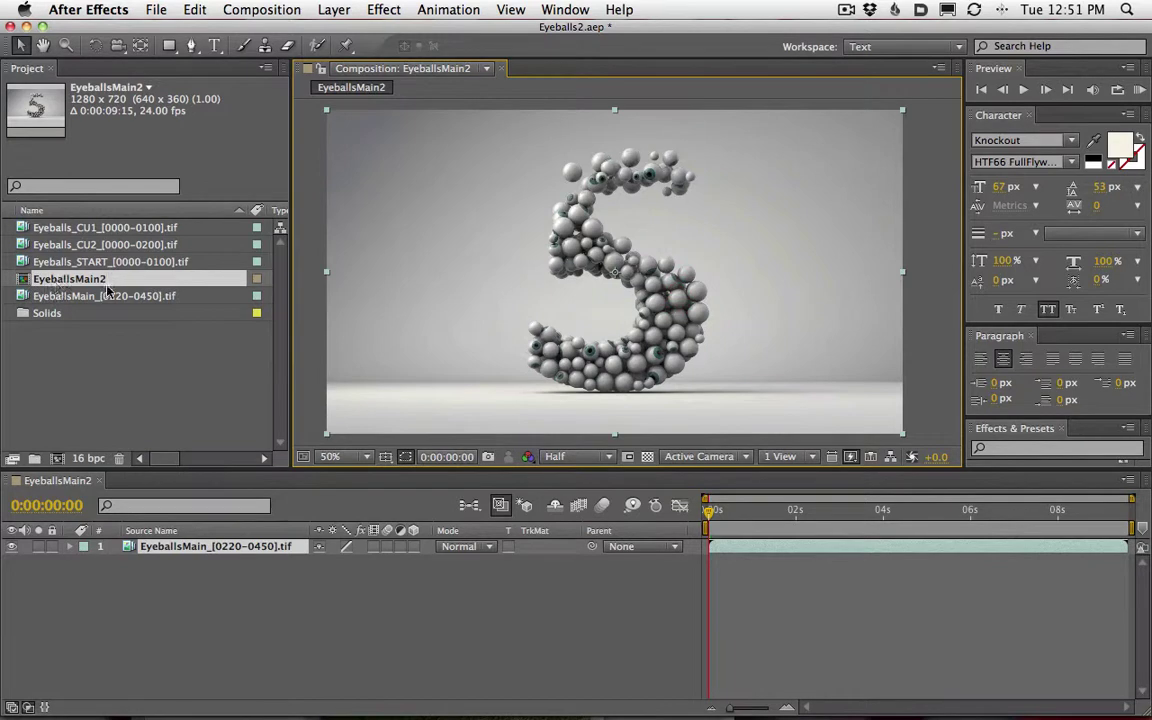
pyautogui.press('space')
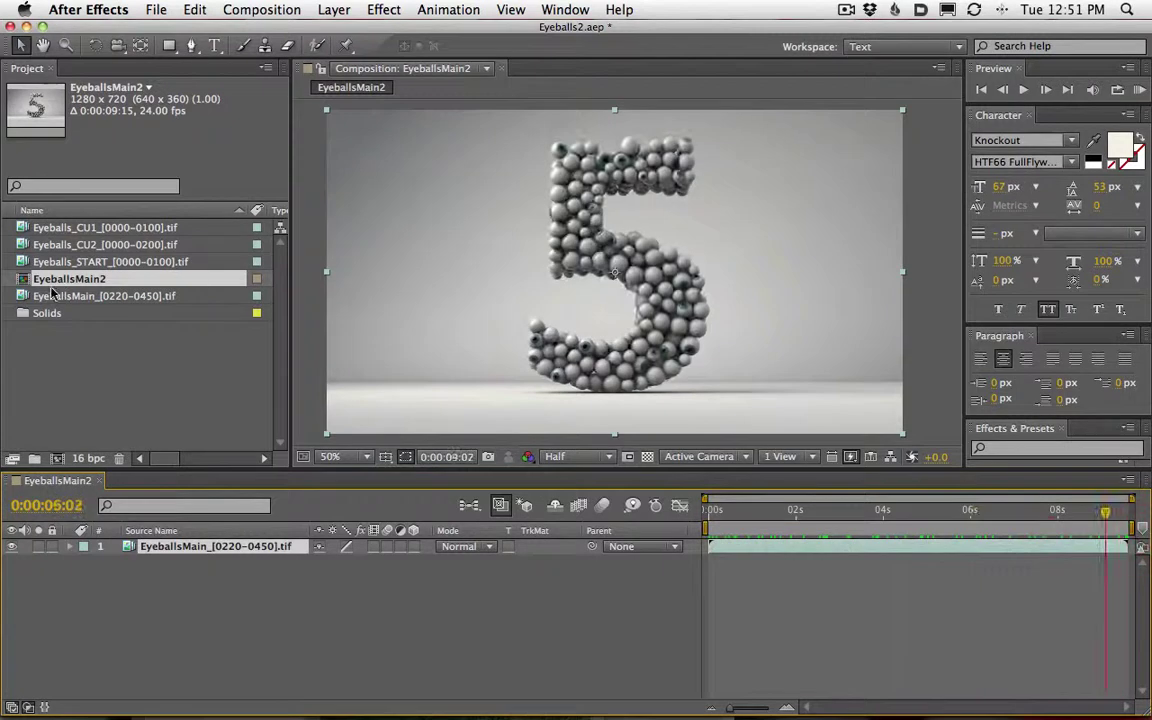
pyautogui.moveTo(77, 263); pyautogui.dragTo(58, 460)
pyautogui.moveTo(100, 261); pyautogui.dragTo(58, 458)
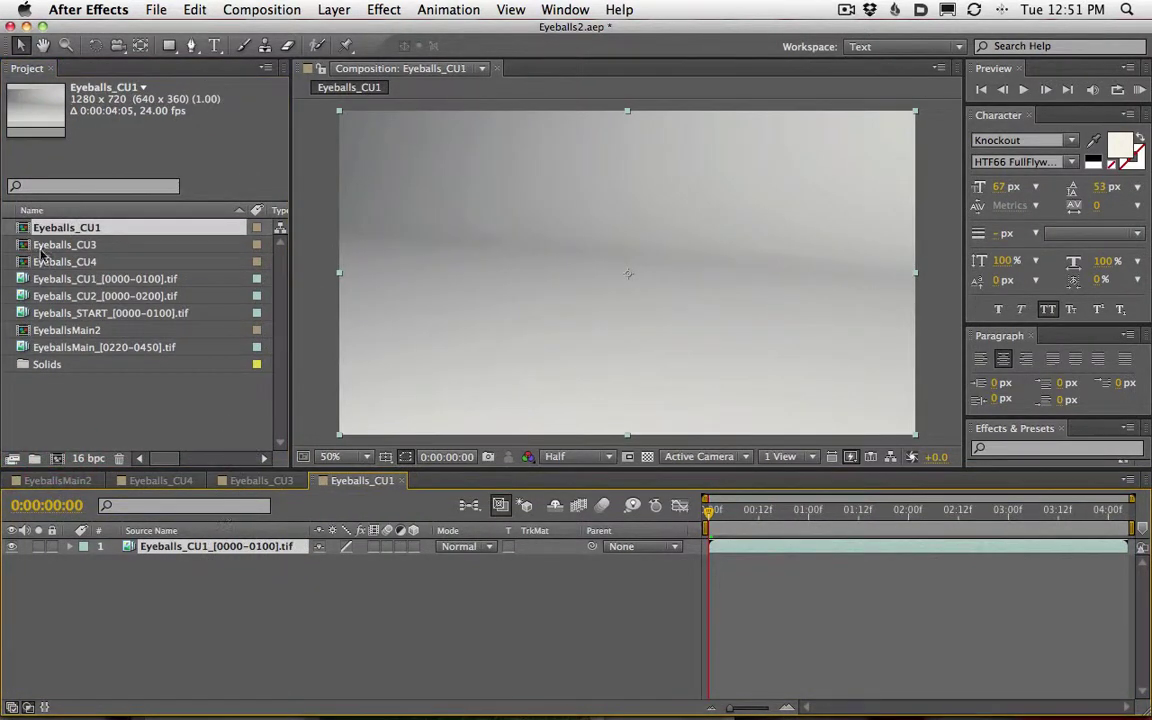
# - Review the eyeball animation in the Eyeballs_CU1, Eyeballs_CU3 and Eyeballs_CU4 close-up compositions
pyautogui.click(79, 331)
pyautogui.press('space')
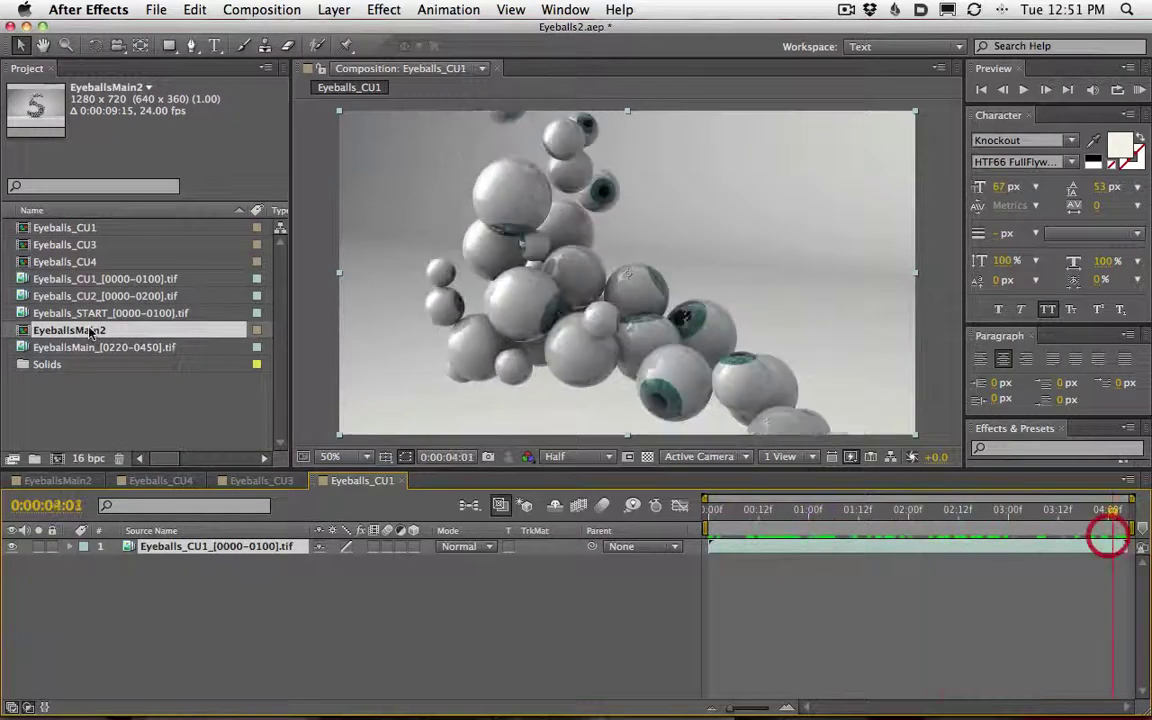
pyautogui.doubleClick(70, 245)
pyautogui.moveTo(715, 515); pyautogui.dragTo(1118, 515)
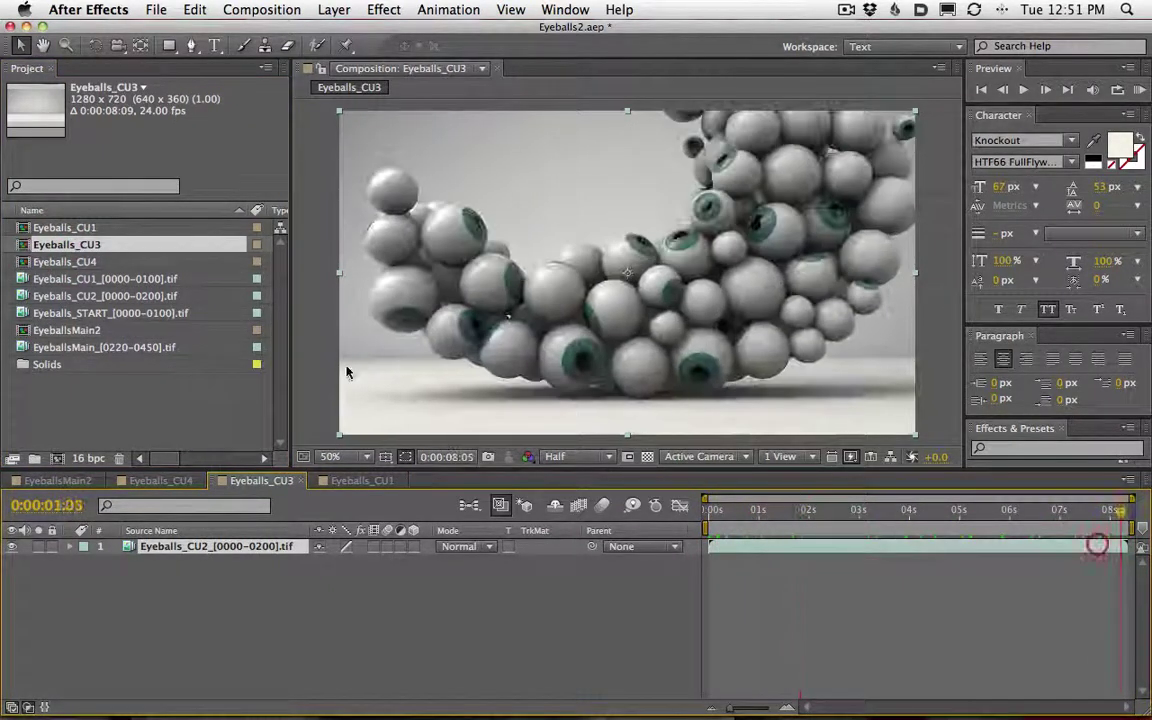
pyautogui.doubleClick(65, 261)
pyautogui.moveTo(733, 512); pyautogui.dragTo(1068, 514)
pyautogui.click(87, 230)
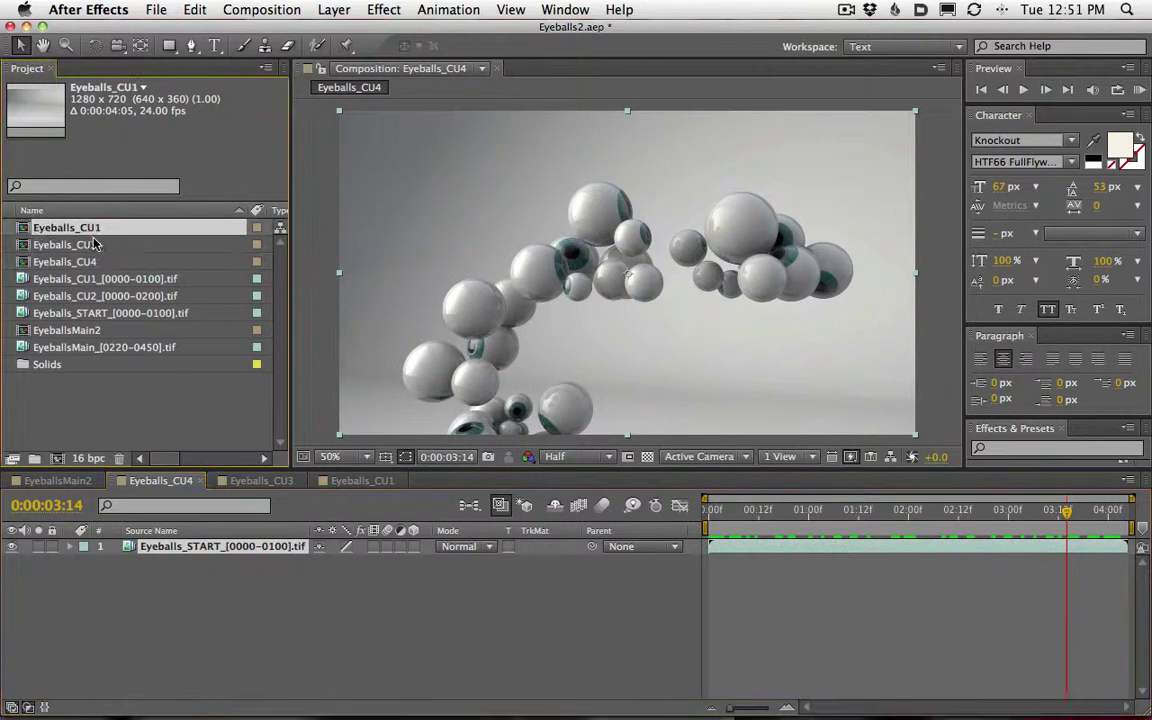
pyautogui.doubleClick(87, 230)
pyautogui.moveTo(717, 510); pyautogui.dragTo(1105, 530)
pyautogui.press('Home')
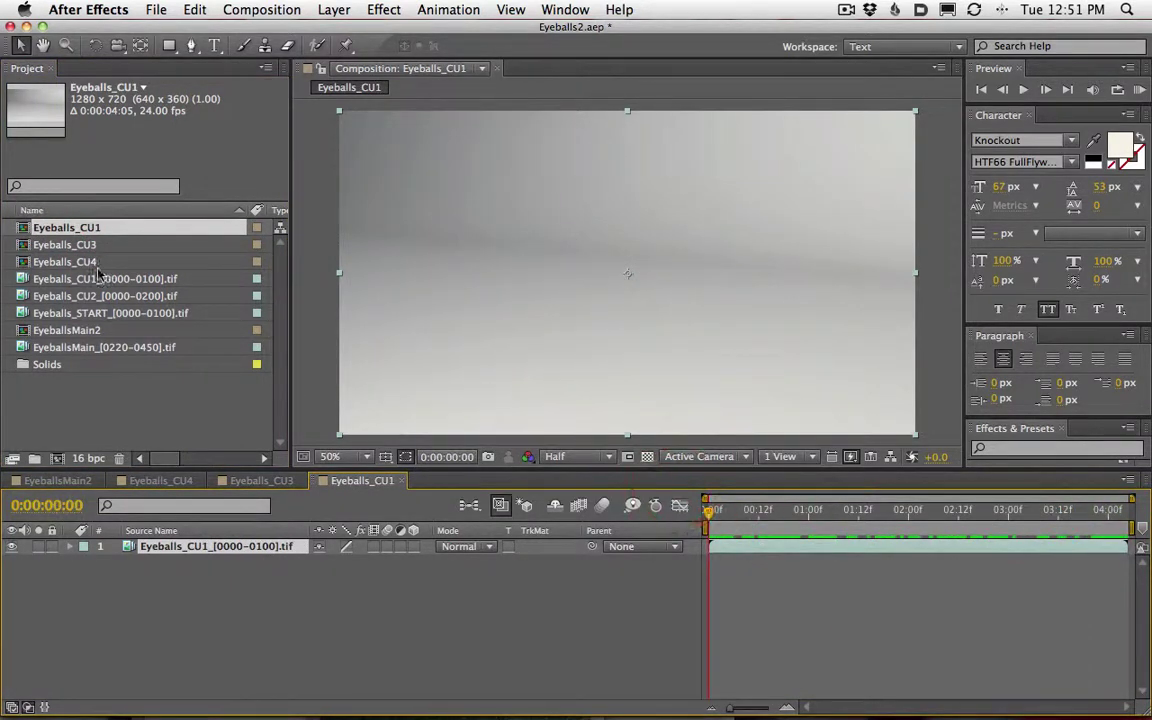
pyautogui.click(95, 246)
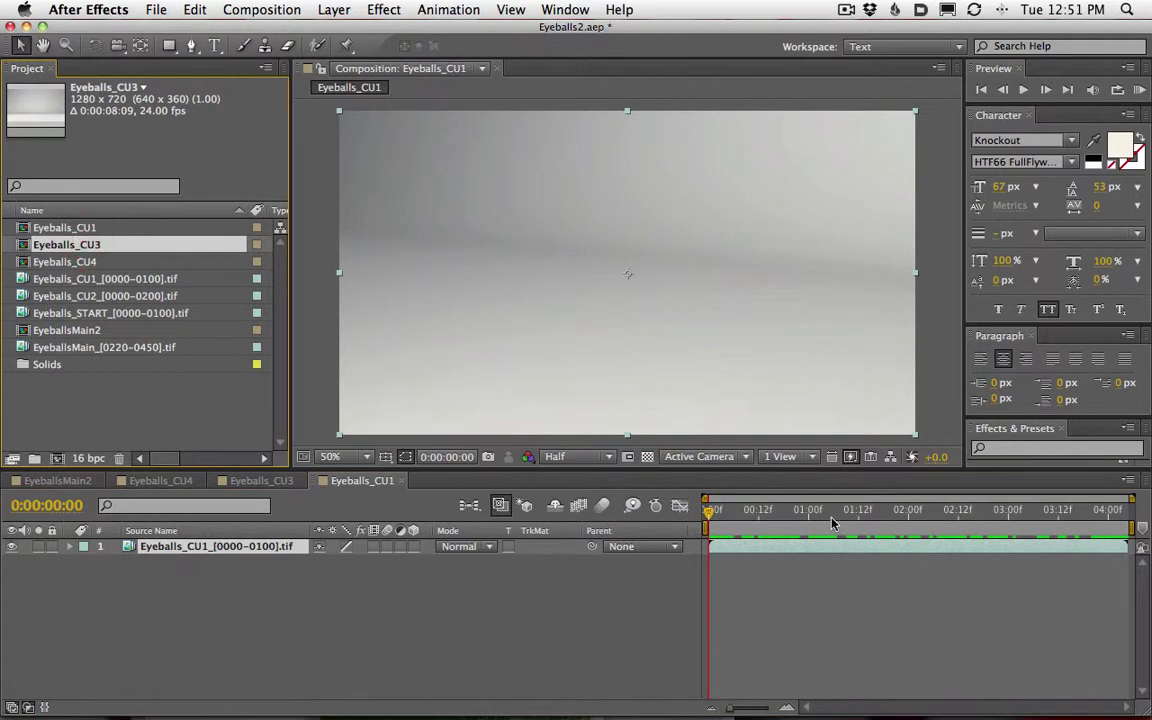
# - Open the EyeballsMain2 composition and add an adjustment layer above the EyeballsMain footage
pyautogui.doubleClick(90, 330)
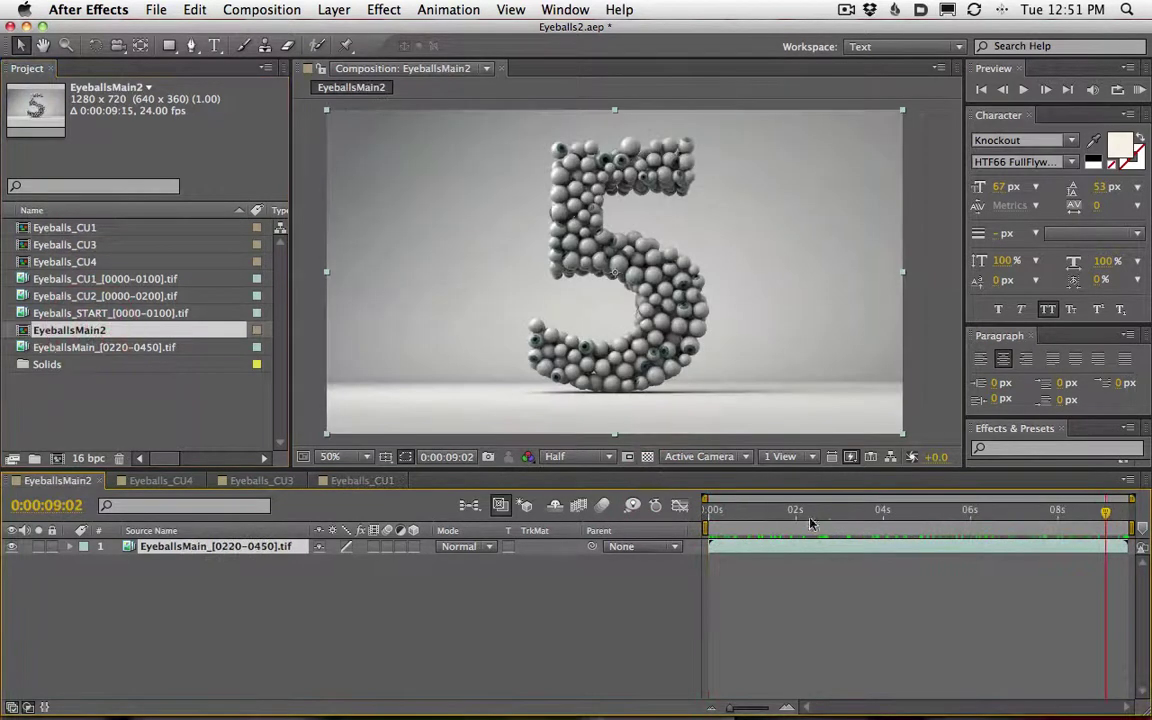
pyautogui.click(604, 222)
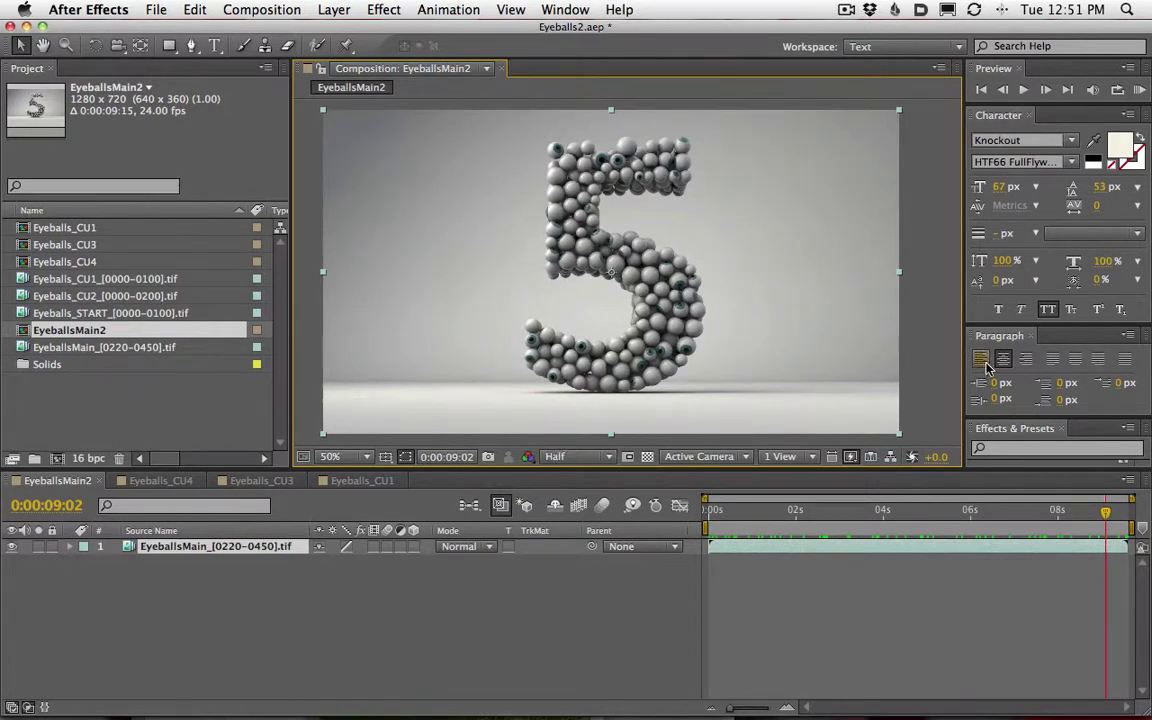
pyautogui.moveTo(1008, 416); pyautogui.dragTo(1020, 360)
pyautogui.click(1012, 405)
pyautogui.click(334, 9)
pyautogui.click(305, 35)
pyautogui.click(336, 10)
pyautogui.moveTo(340, 32)
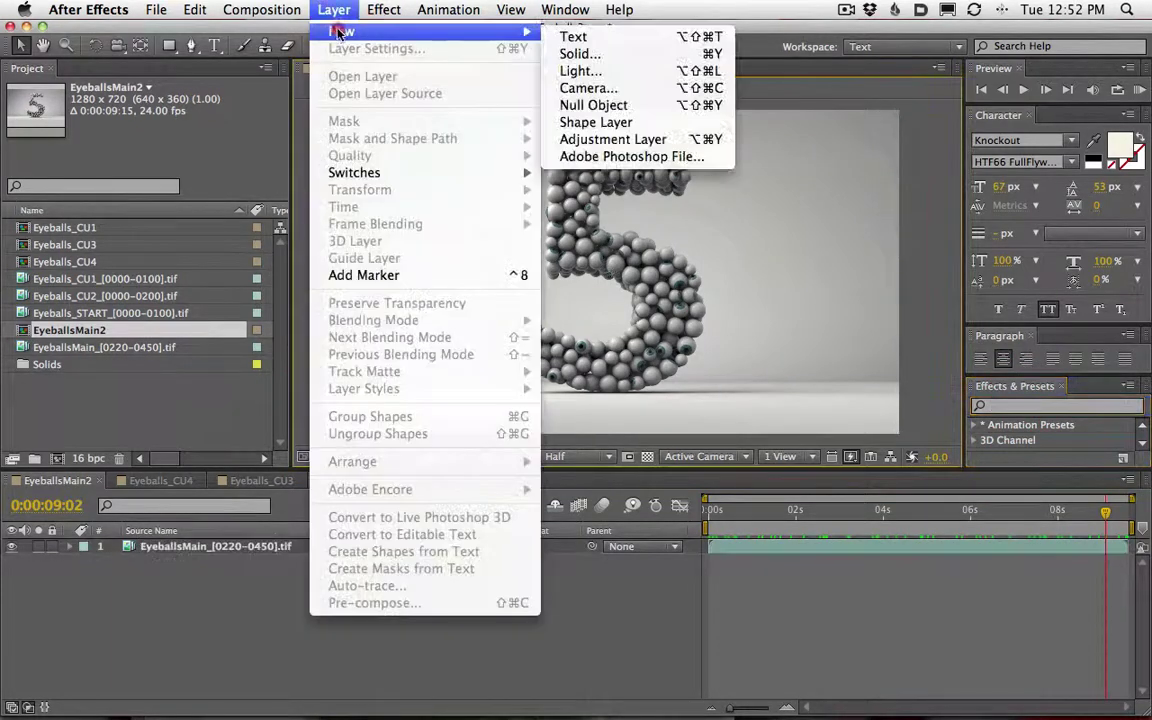
pyautogui.click(617, 283)
# - Enlarge the list of effects, search it for "curve" and apply the Curves effect to the adjustment layer
pyautogui.click(1020, 405)
pyautogui.moveTo(1023, 323); pyautogui.dragTo(1036, 125)
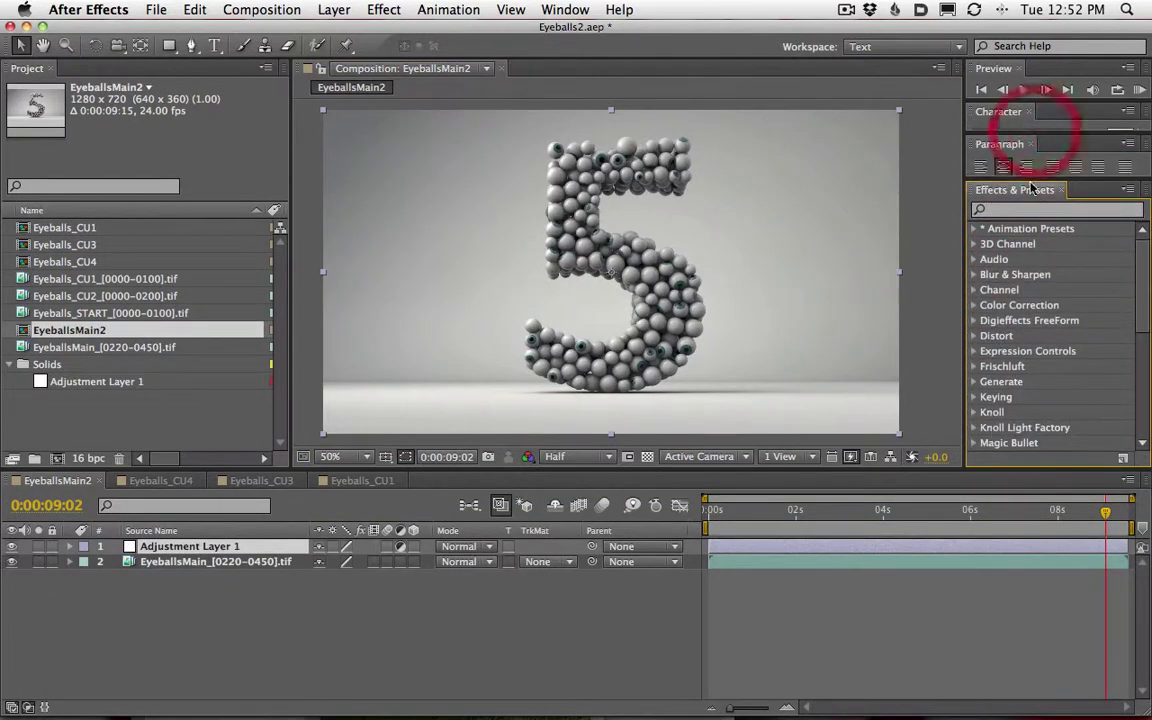
pyautogui.click(1020, 203)
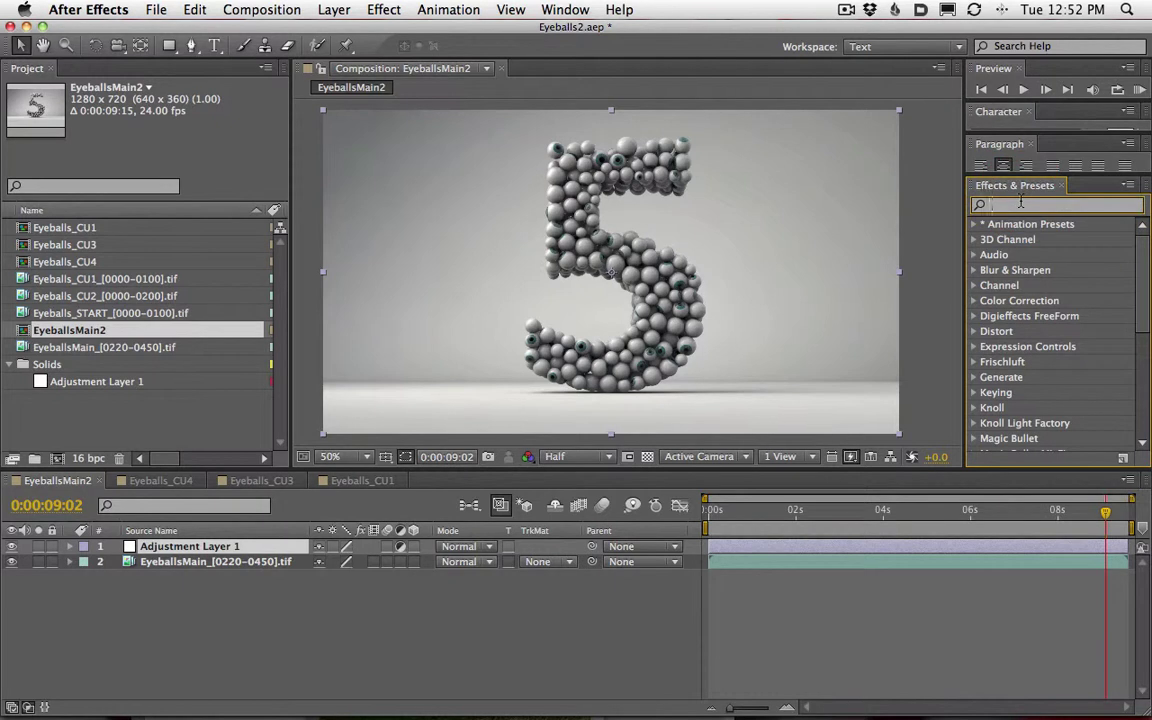
pyautogui.write('curve')
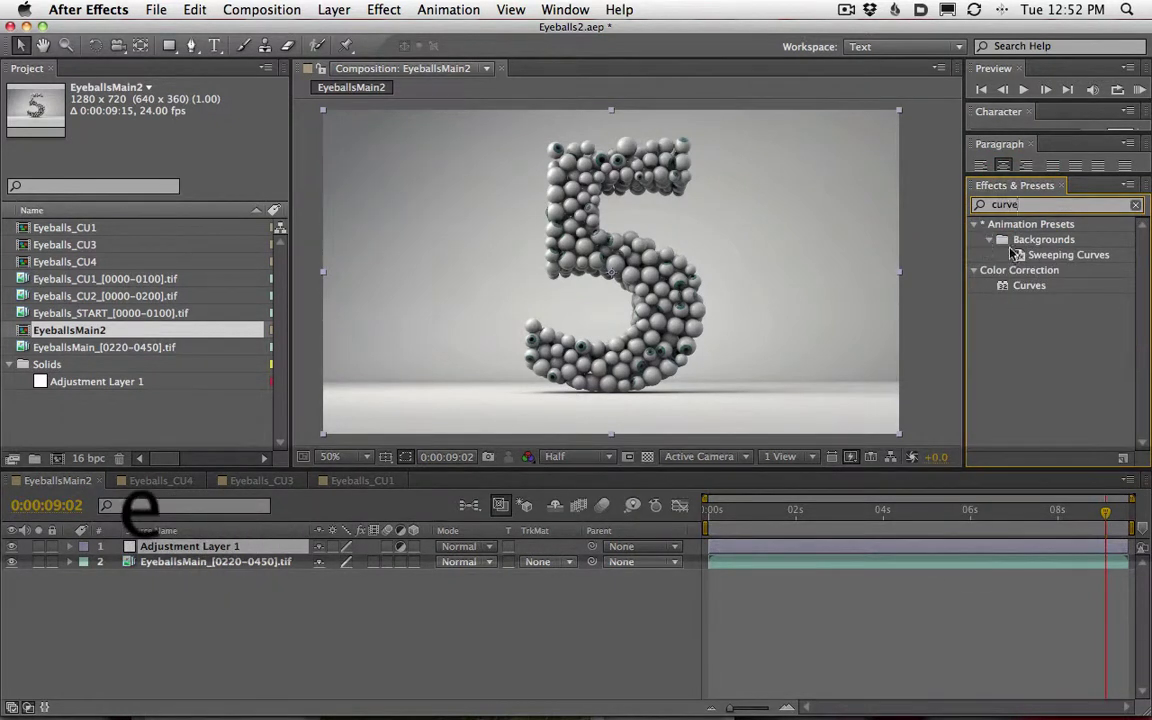
pyautogui.doubleClick(1028, 286)
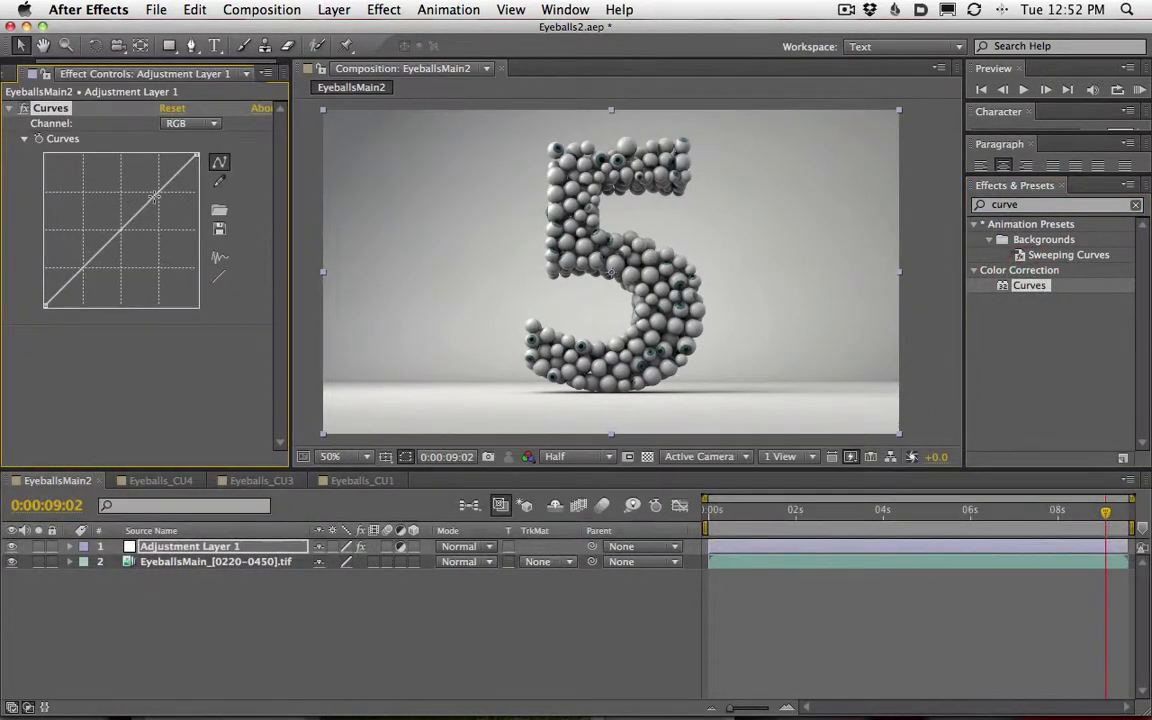
# - Shape the adjustment layer's RGB curve into a gentle S with raised highlights, slightly lowered shadows and a midtone point
pyautogui.click(153, 193)
pyautogui.click(150, 190)
pyautogui.moveTo(73, 272)
pyautogui.mouseDown()
pyautogui.moveTo(77, 281)
pyautogui.moveTo(72, 271)
pyautogui.mouseUp()
pyautogui.moveTo(113, 224); pyautogui.dragTo(116, 231)
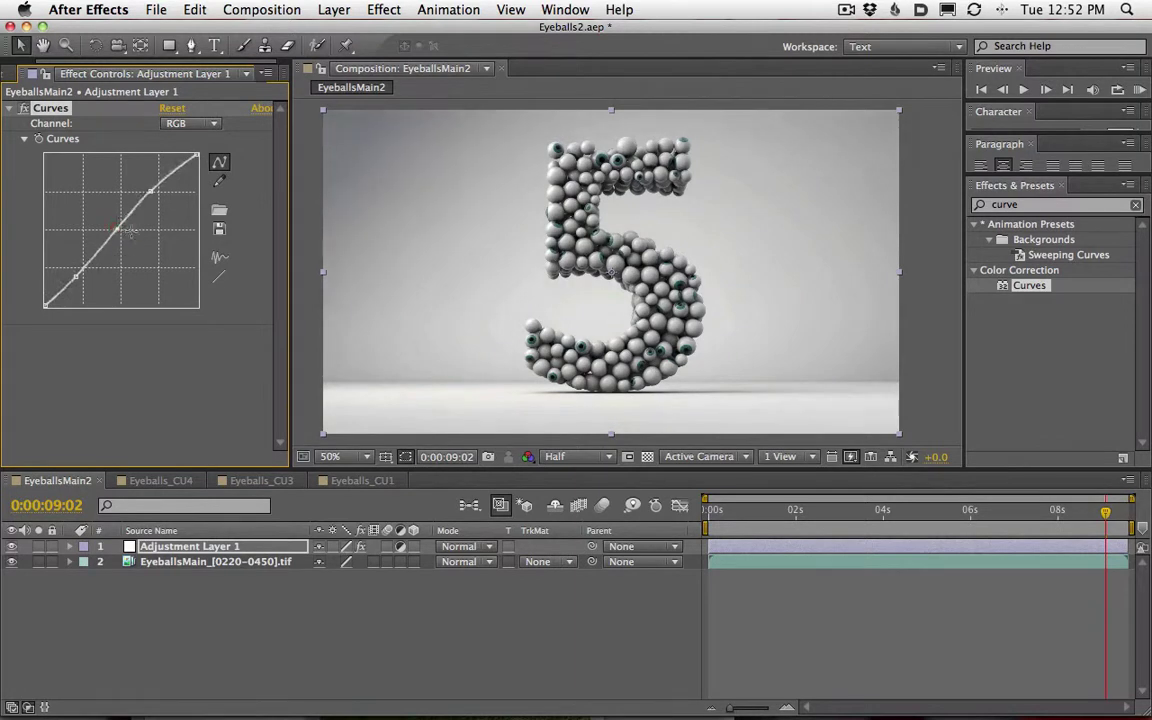
pyautogui.press('h')
pyautogui.moveTo(618, 354); pyautogui.dragTo(626, 352)
pyautogui.press('v')
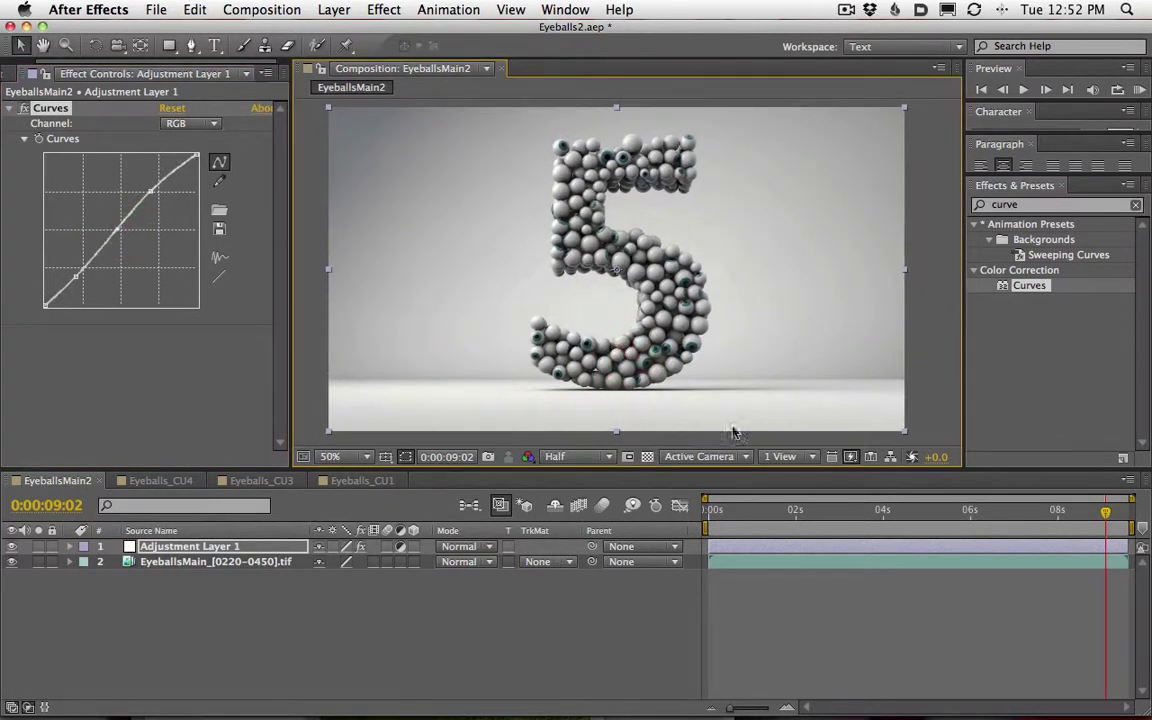
# - Add a black 1280 x 720 px solid above the adjustment layer in the EyeballsMain2 composition
pyautogui.click(167, 609)
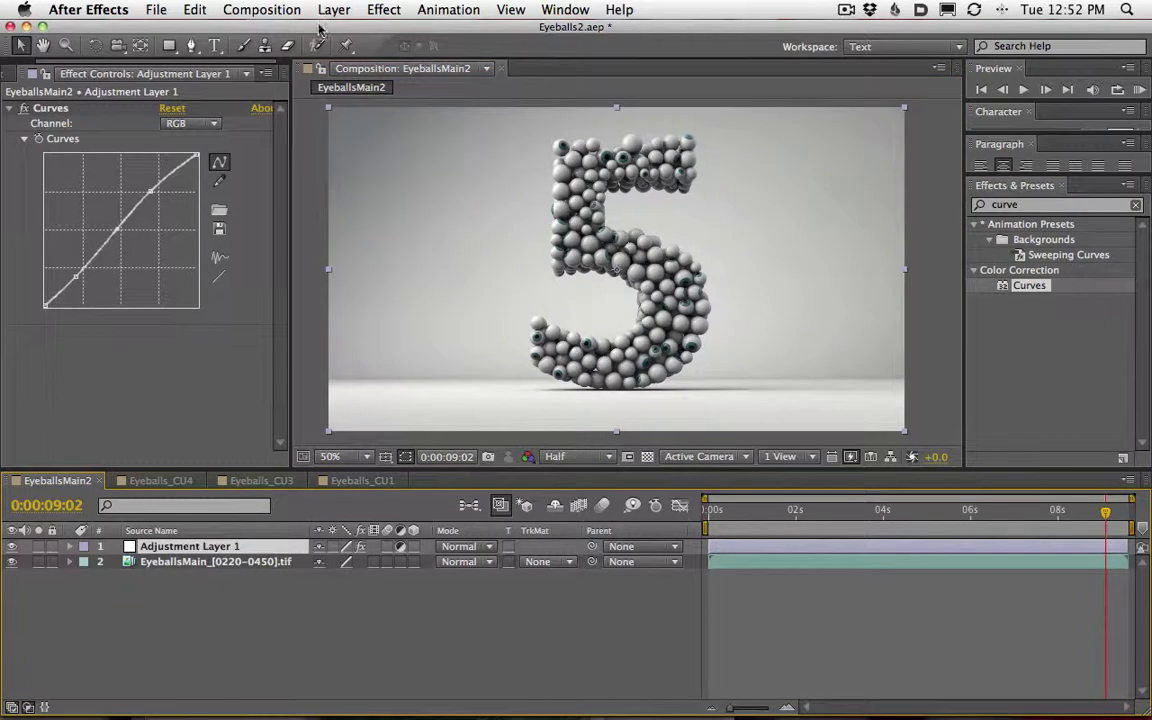
pyautogui.click(334, 9)
pyautogui.click(368, 141)
pyautogui.click(334, 9)
pyautogui.moveTo(318, 31)
pyautogui.click(612, 56)
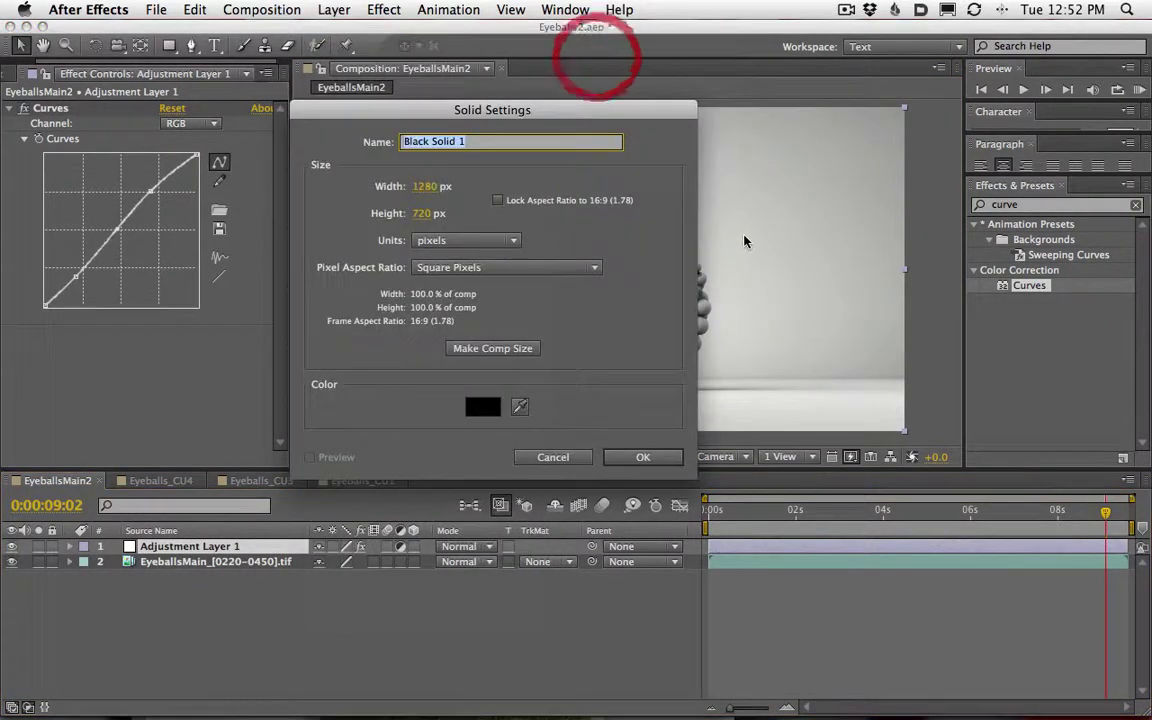
pyautogui.click(640, 456)
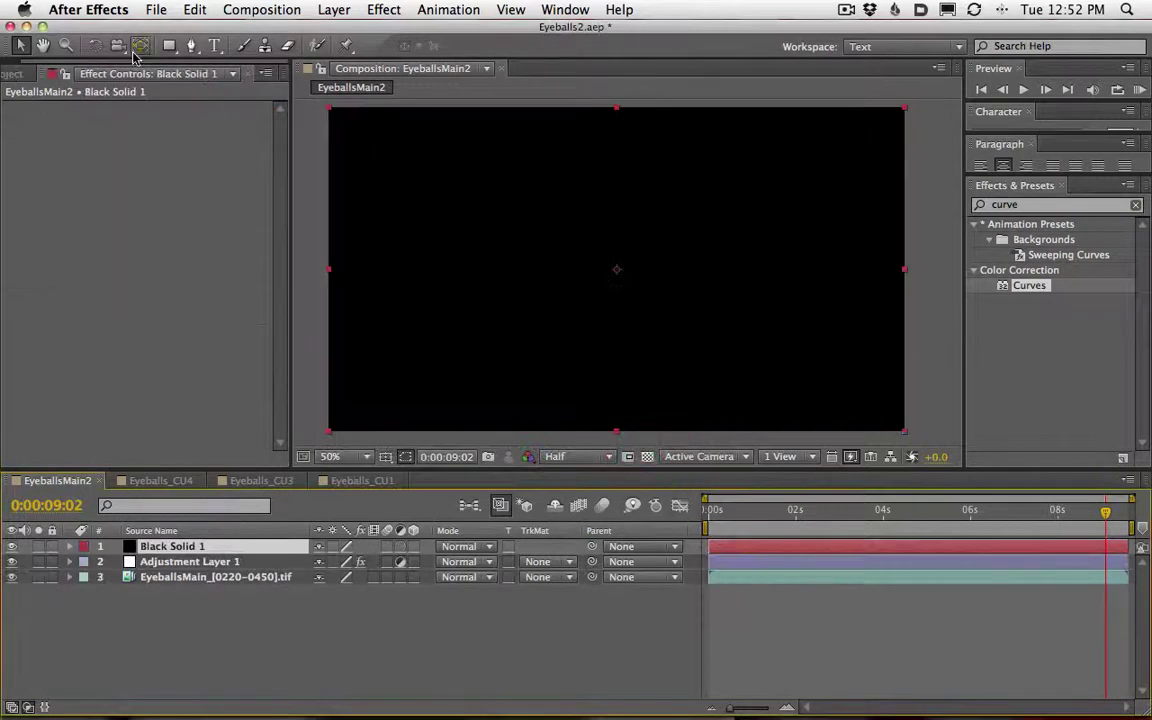
# - Search the effects for "glow" and apply the Knoll Light Factory LF Glow effect to the black solid
pyautogui.click(1047, 208)
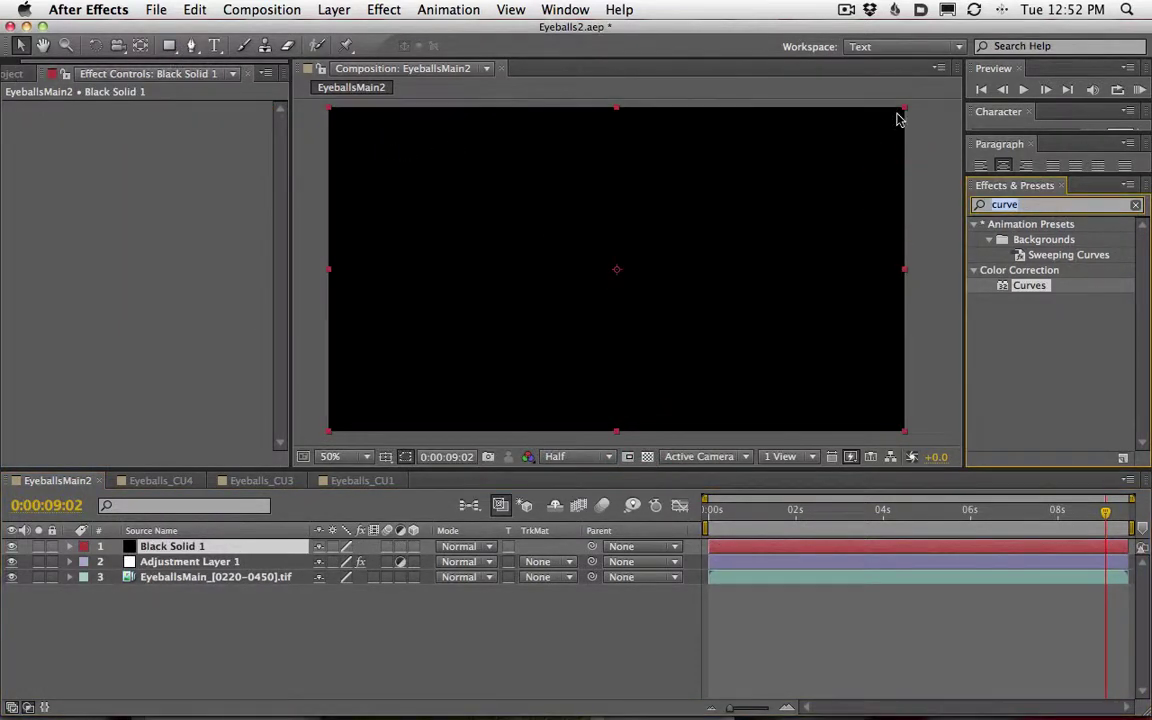
pyautogui.write('glow')
pyautogui.scroll(-5, 1130, 280)
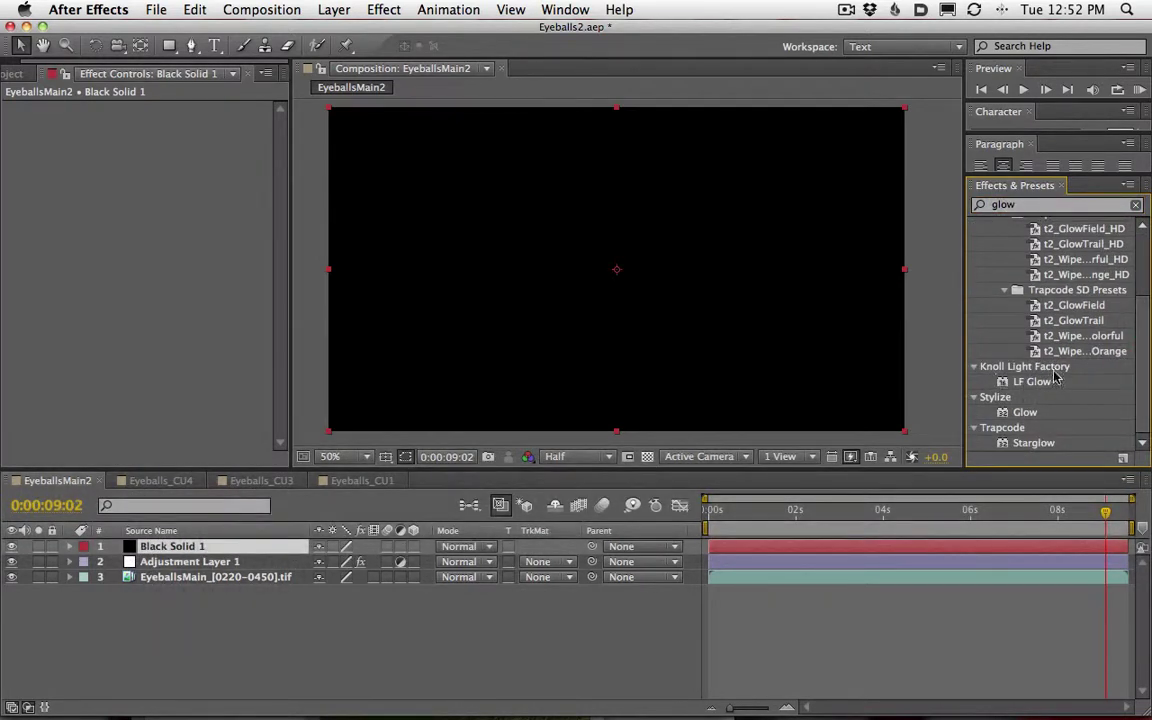
pyautogui.doubleClick(1037, 385)
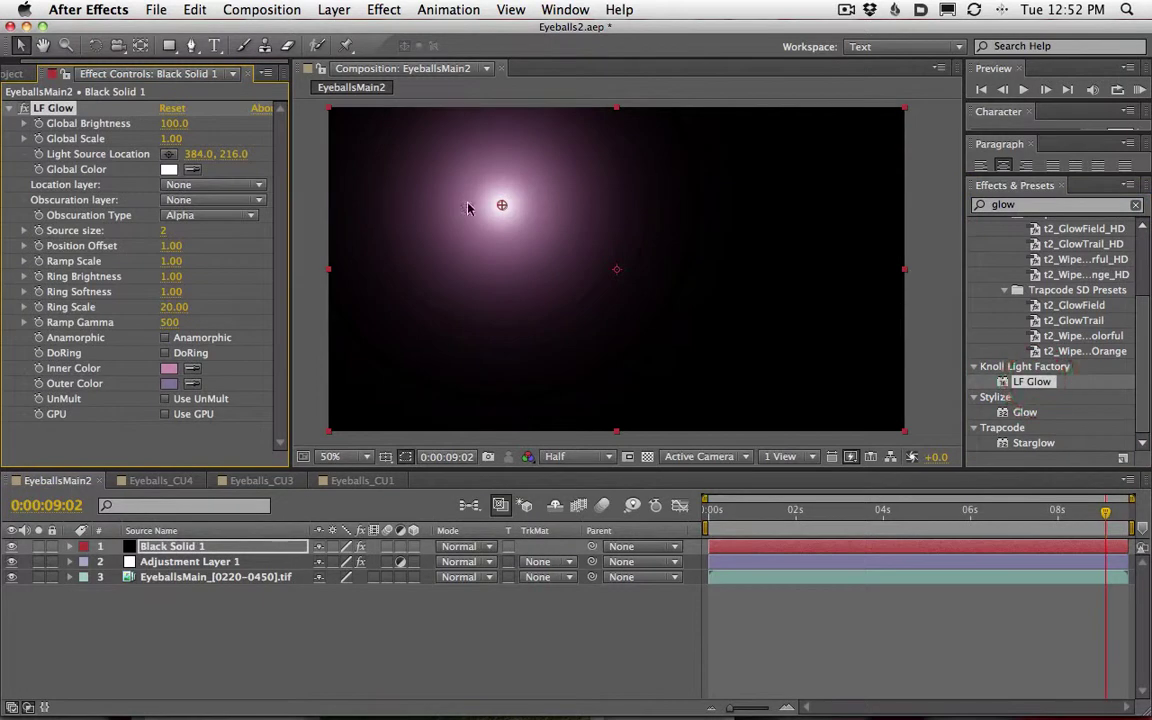
# - Move the LF Glow light source to the top centre of the frame and shift its inner color's hue to purple
pyautogui.moveTo(502, 206); pyautogui.dragTo(616, 100)
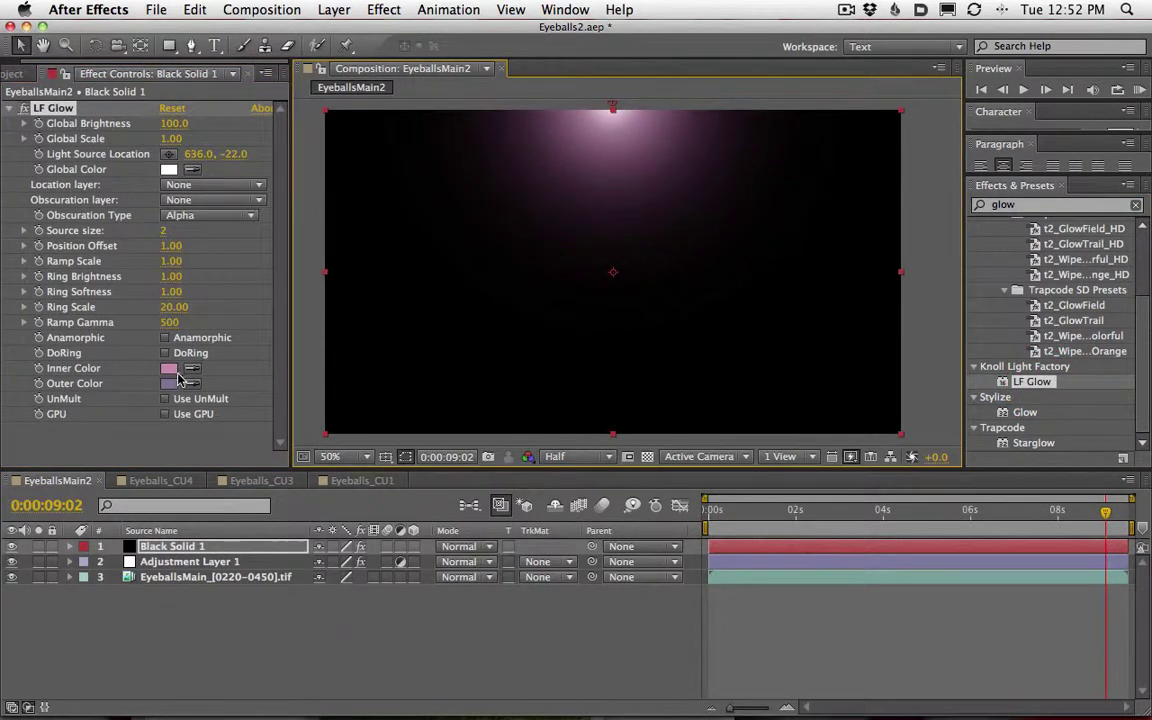
pyautogui.click(169, 368)
pyautogui.moveTo(472, 300); pyautogui.dragTo(472, 330)
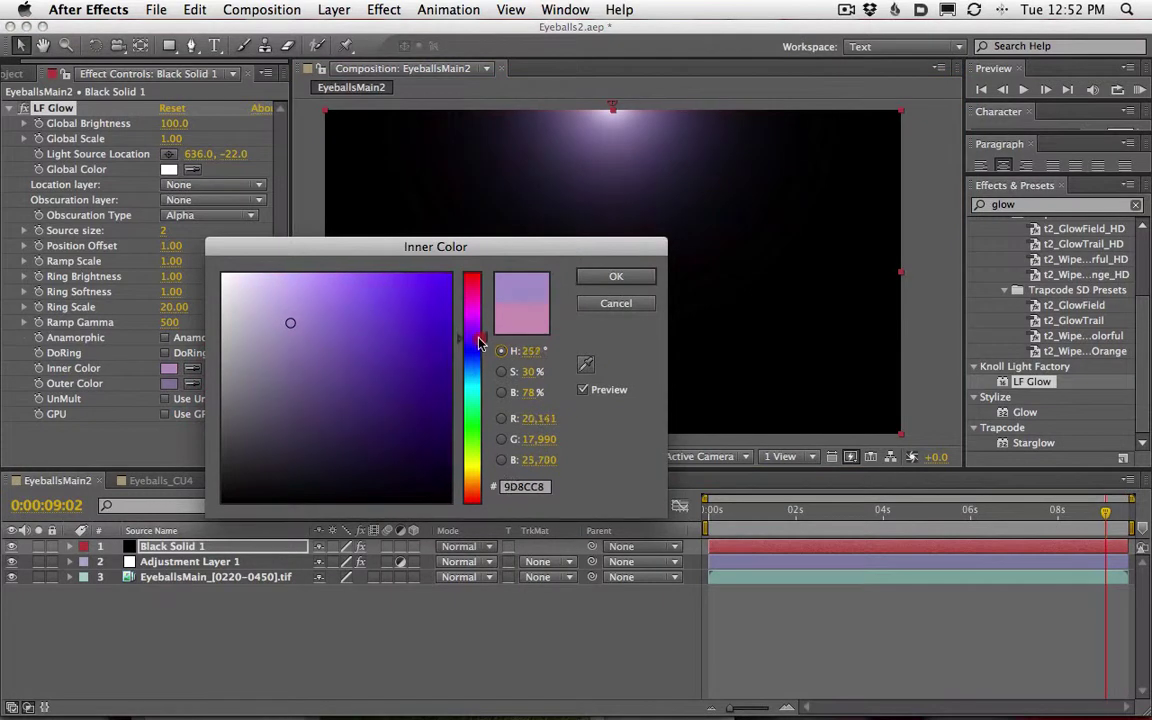
pyautogui.click(617, 279)
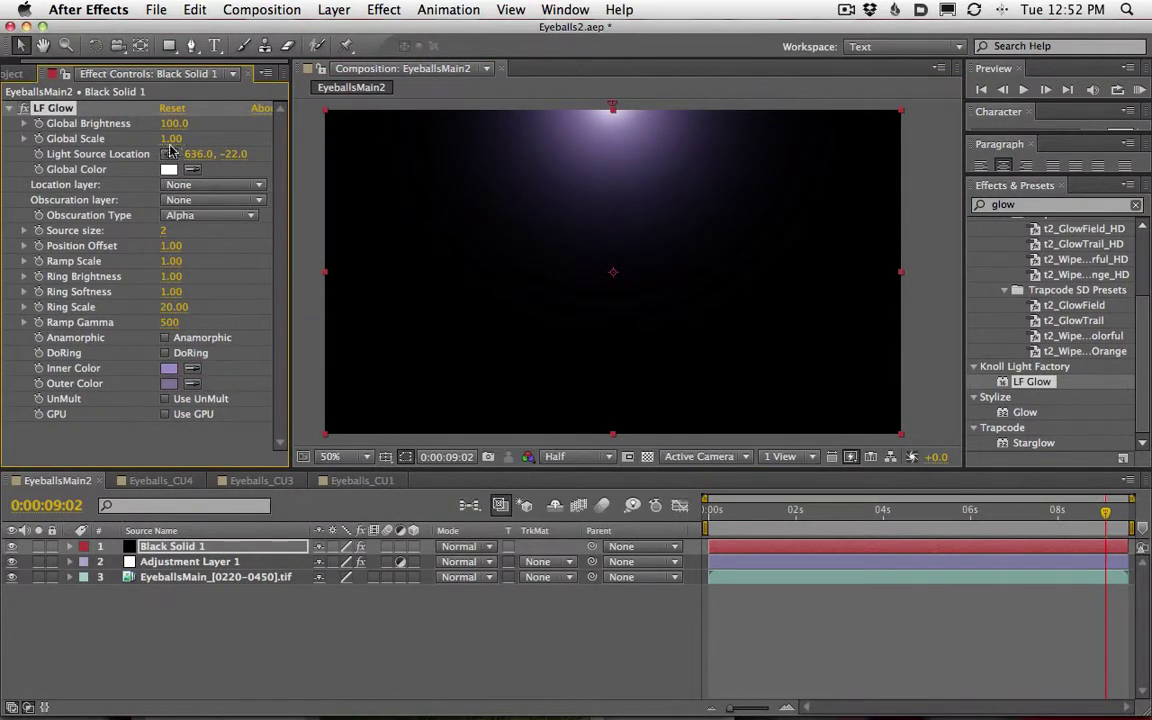
# - Raise the LF Glow's global scale to 2.81 and global brightness to 112, and nudge its light source slightly higher above the frame
pyautogui.moveTo(167, 145); pyautogui.dragTo(297, 122)
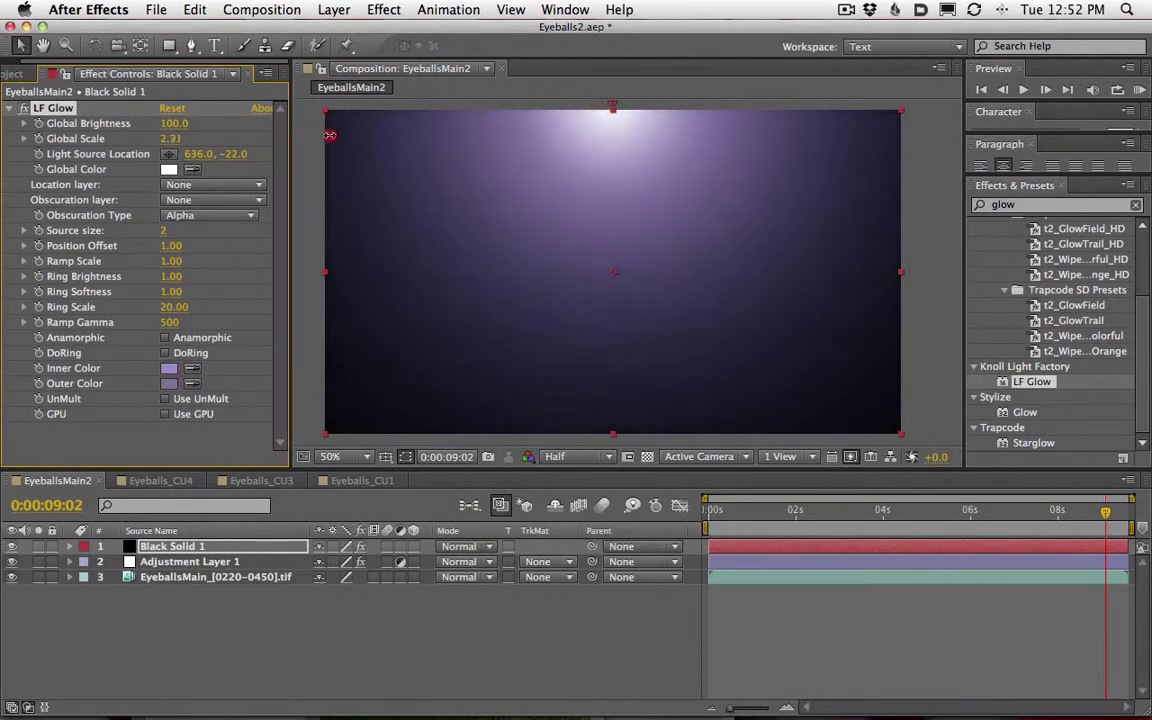
pyautogui.moveTo(168, 123)
pyautogui.mouseDown()
pyautogui.moveTo(230, 118)
pyautogui.moveTo(185, 115)
pyautogui.mouseUp()
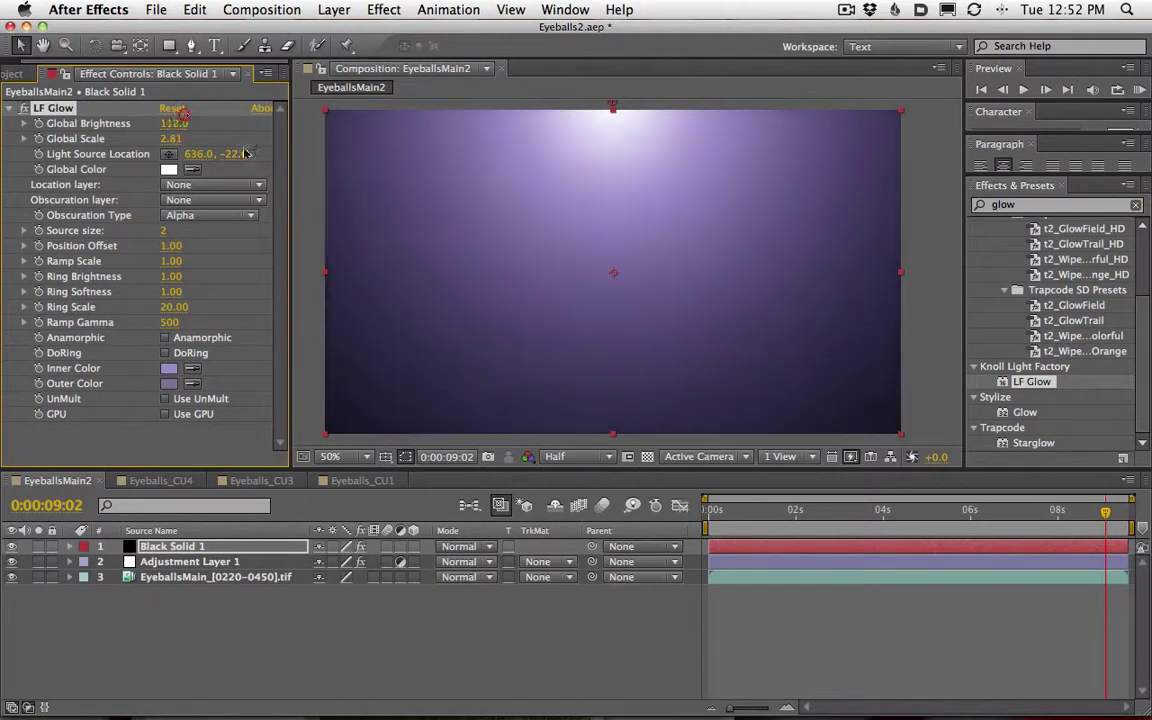
pyautogui.moveTo(612, 110); pyautogui.dragTo(617, 101)
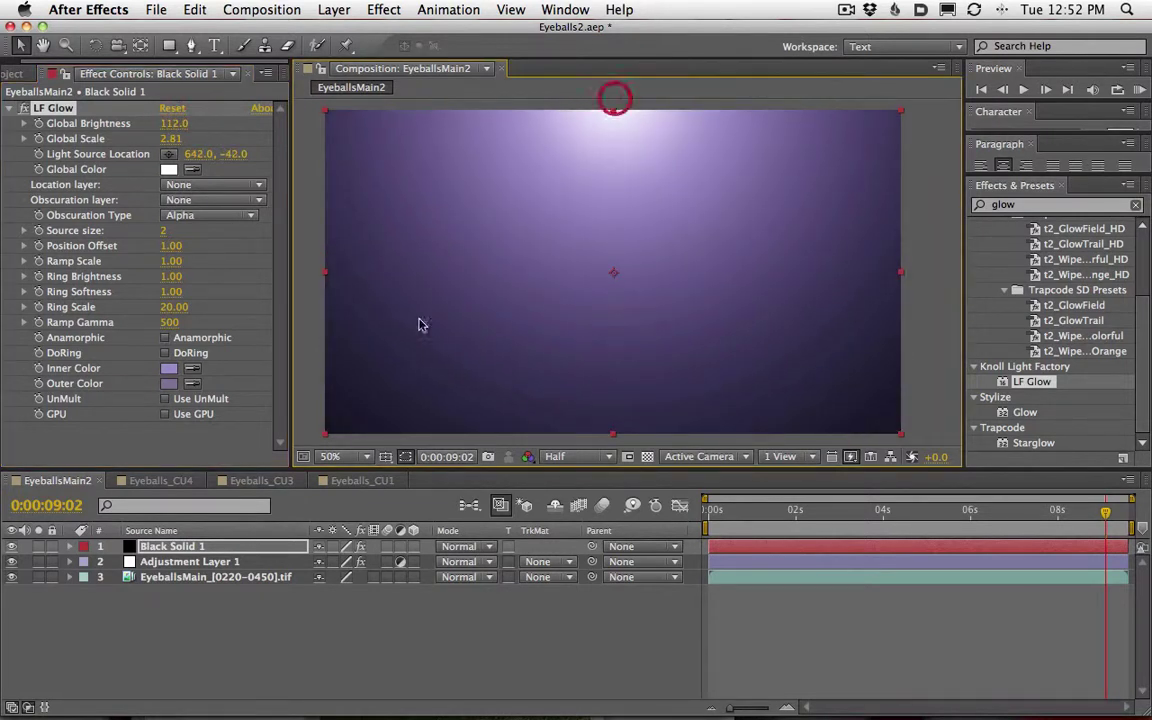
# - Refine the LF Glow's inner color to a slightly lighter, less saturated lavender, A596CF
pyautogui.click(169, 373)
pyautogui.click(285, 316)
pyautogui.click(609, 275)
# - Set the black solid's blending mode to Screen and compare the picture with the solid hidden and shown
pyautogui.click(343, 598)
pyautogui.moveTo(465, 577)
pyautogui.mouseDown()
pyautogui.moveTo(470, 661)
pyautogui.moveTo(504, 668)
pyautogui.moveTo(498, 687)
pyautogui.mouseUp()
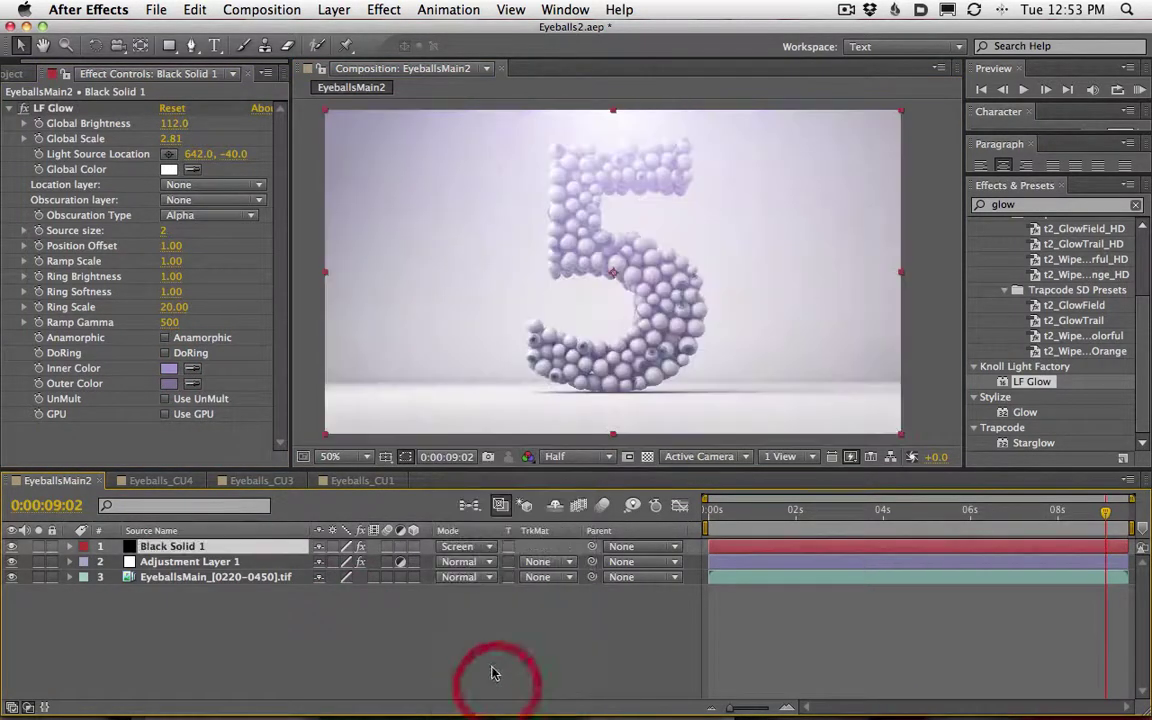
pyautogui.click(13, 547)
pyautogui.click(13, 547)
pyautogui.click(13, 547)
pyautogui.click(13, 547)
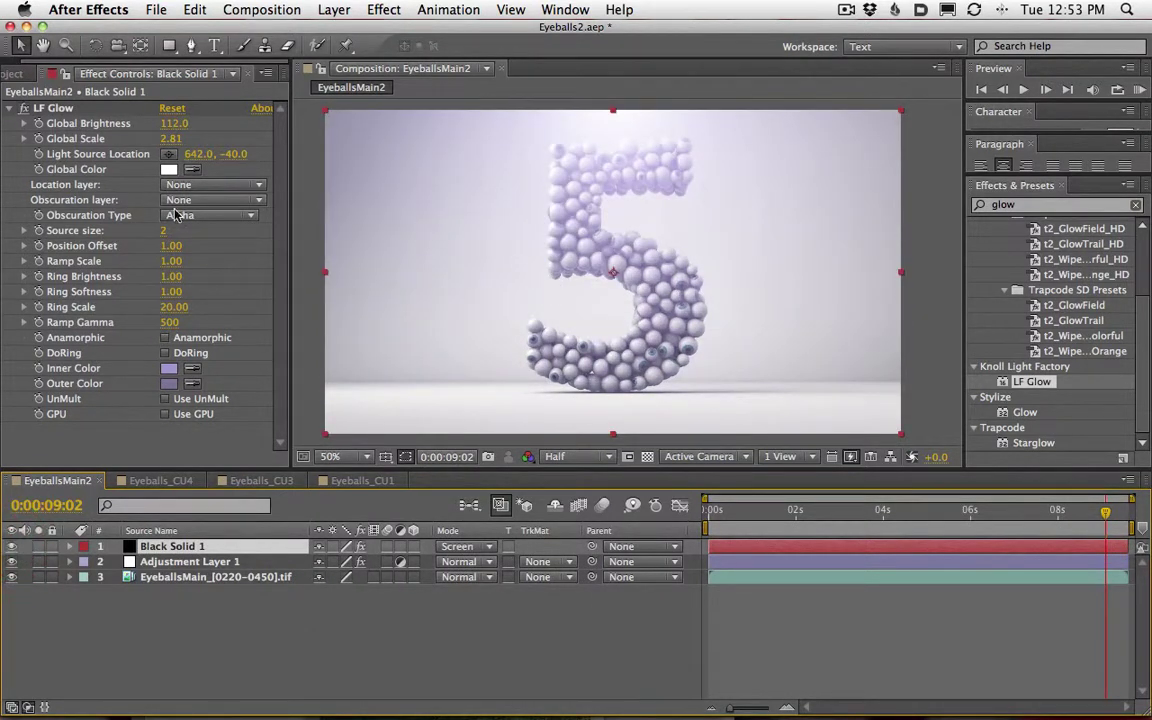
# - Duplicate the black solid, give the copy's glow a warm beige inner color, CFBE96, and compare the picture without and with it
pyautogui.press('super+d')
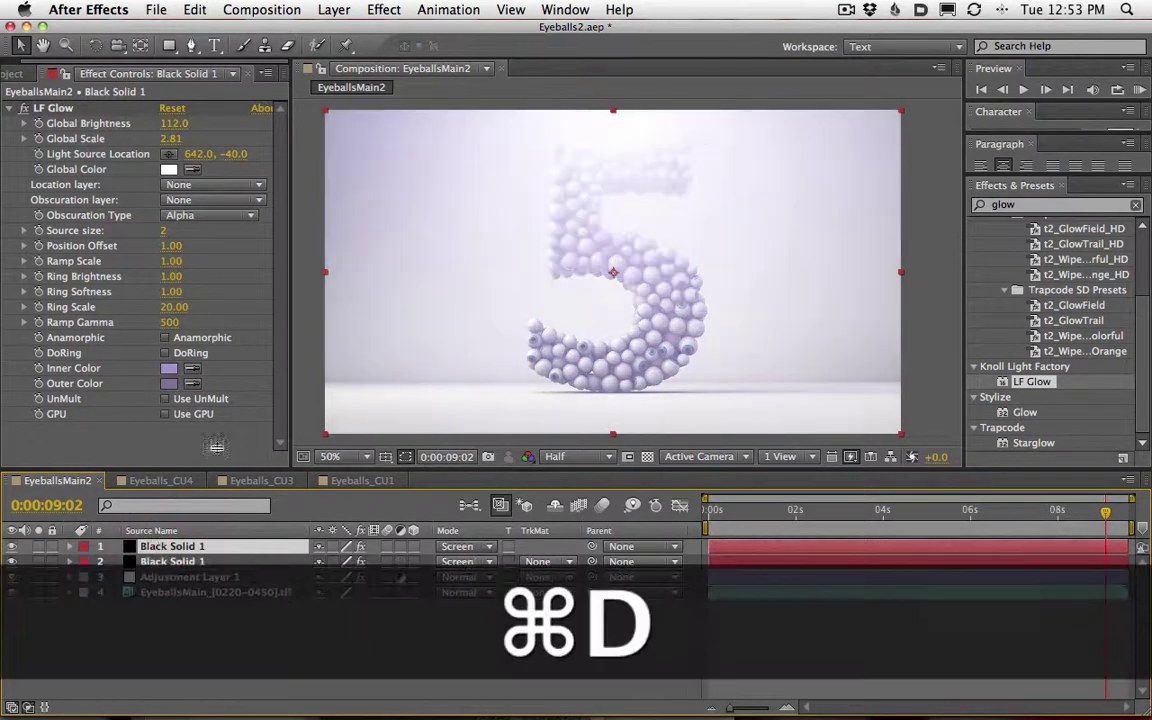
pyautogui.press('w')
pyautogui.press('shift')
pyautogui.click(170, 370)
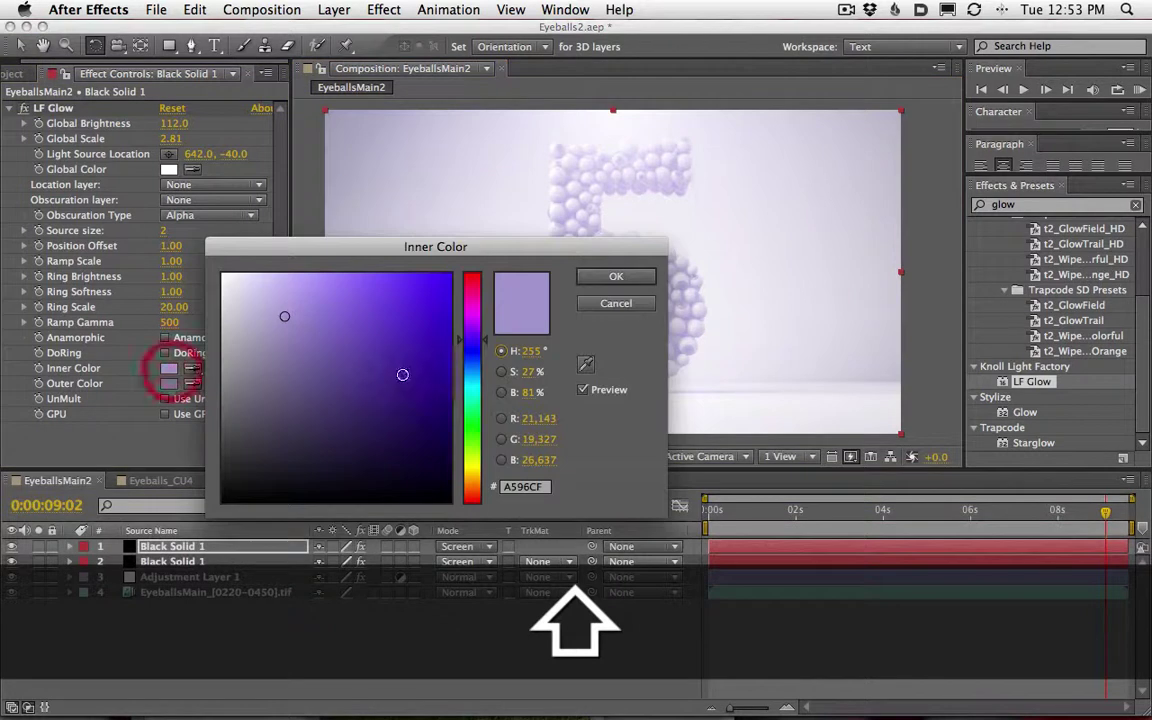
pyautogui.moveTo(470, 355); pyautogui.dragTo(467, 480)
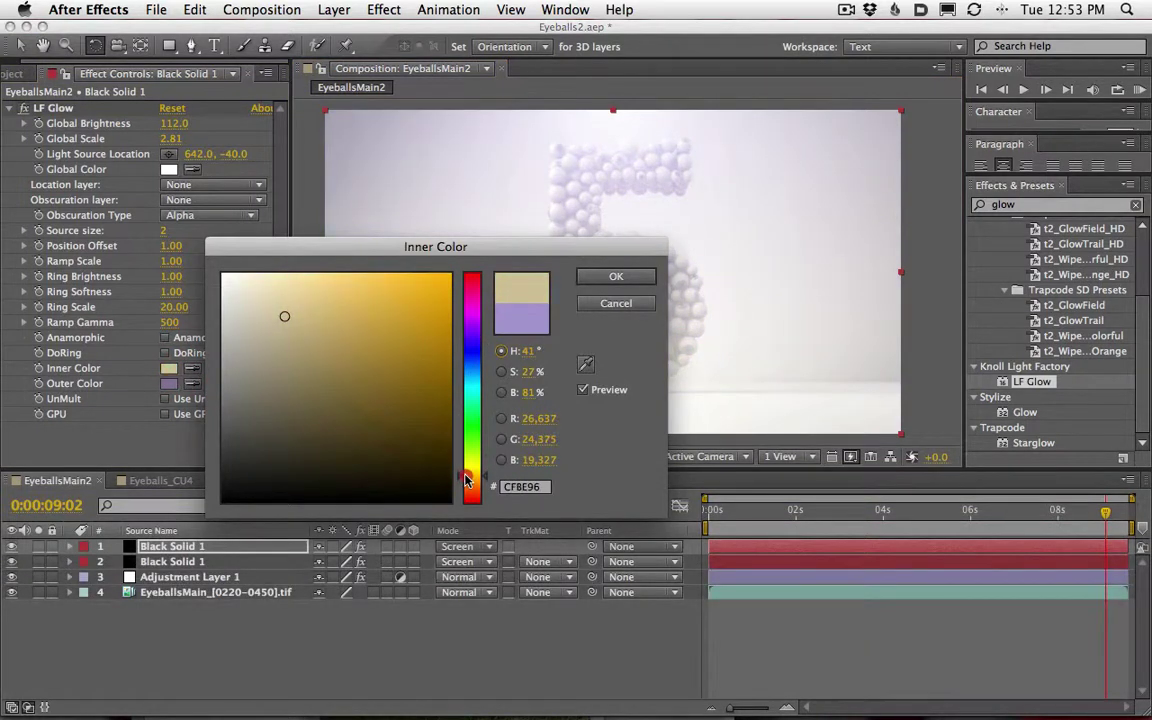
pyautogui.click(614, 276)
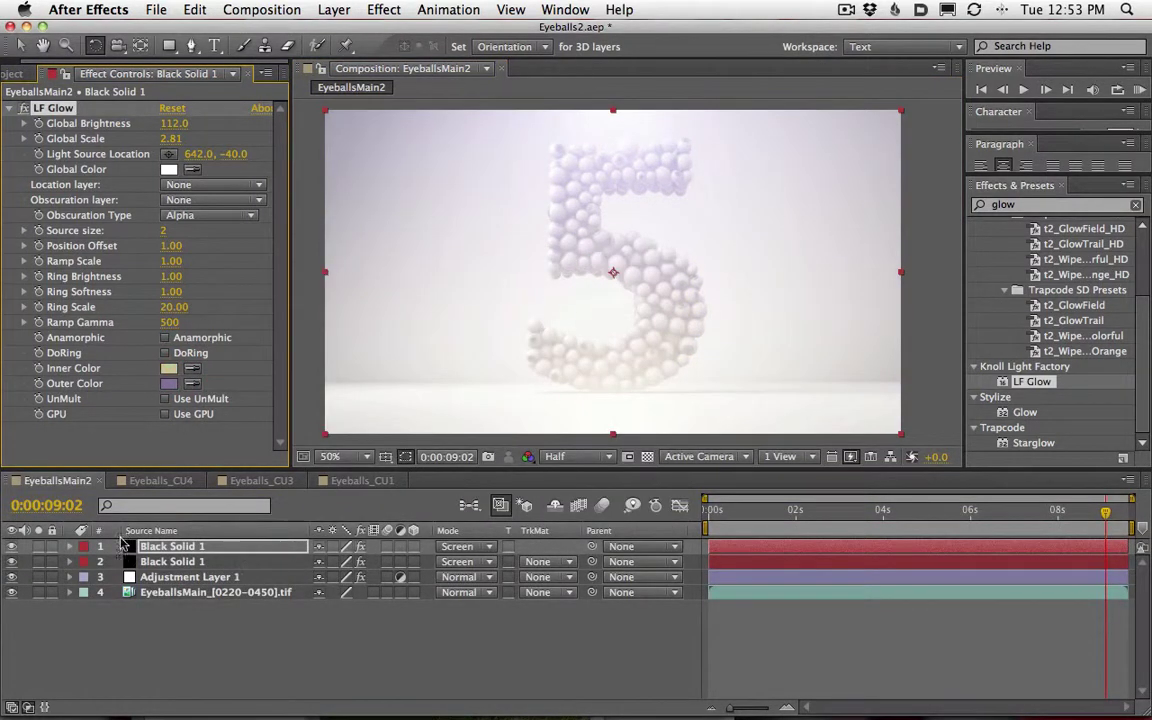
pyautogui.click(24, 108)
pyautogui.click(24, 108)
pyautogui.click(24, 108)
pyautogui.click(24, 108)
# - Set the opacity of both black solids to 32% and deselect them
pyautogui.keyDown('shift'); pyautogui.click(172, 561); pyautogui.keyUp('shift')
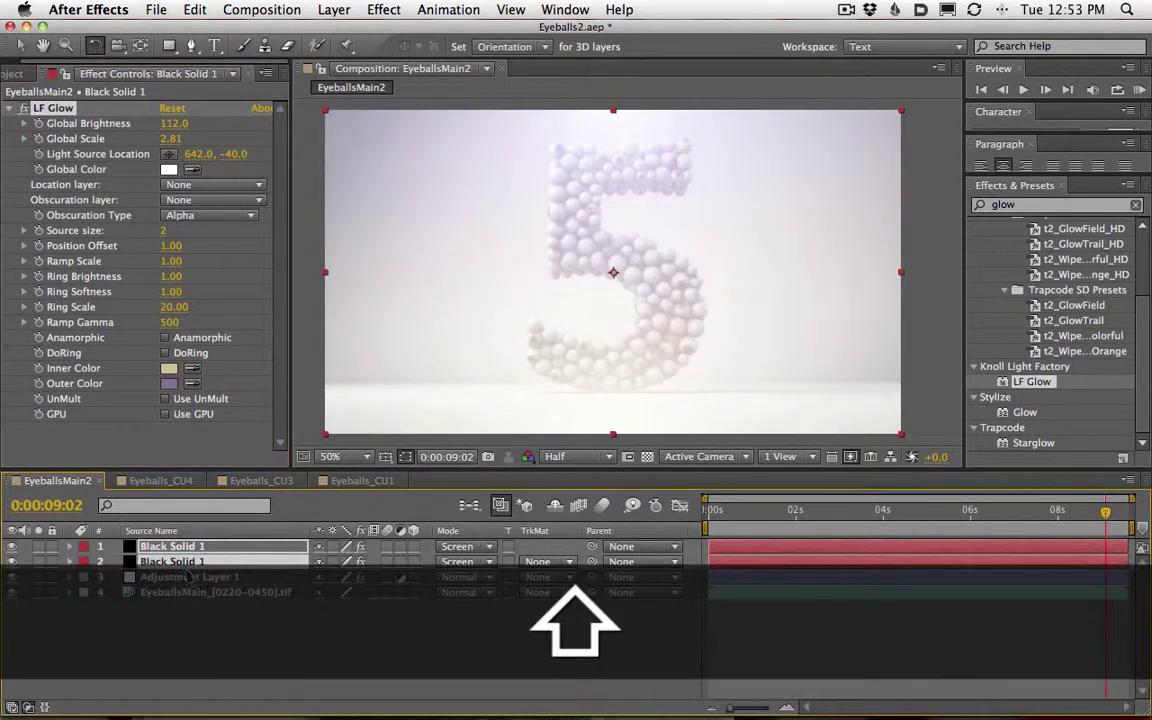
pyautogui.press('t')
pyautogui.click(324, 561)
pyautogui.write('30')
pyautogui.press('Return')
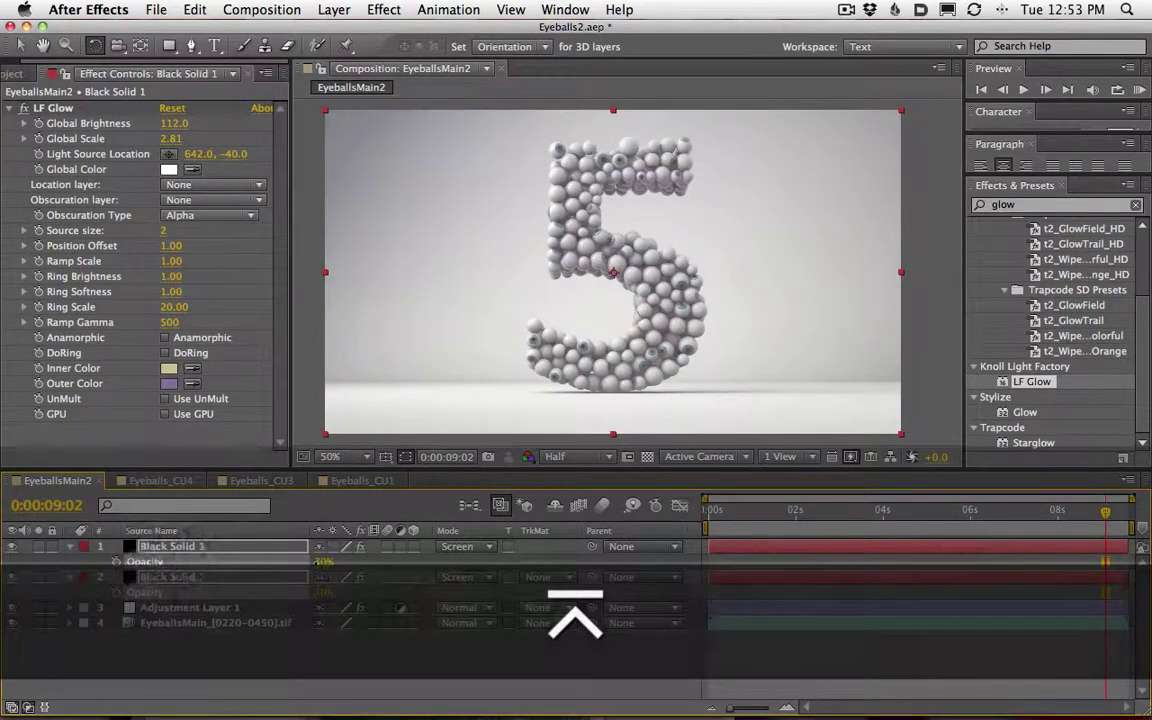
pyautogui.moveTo(324, 561); pyautogui.dragTo(320, 562)
pyautogui.press('super+shift+a')
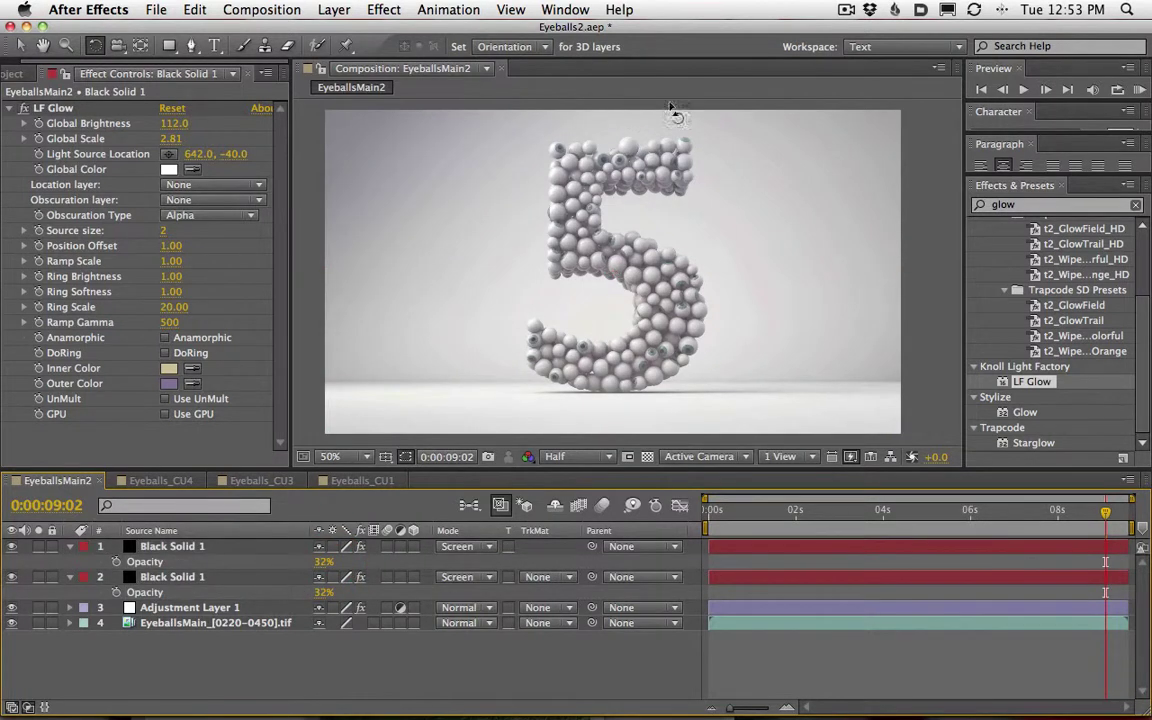
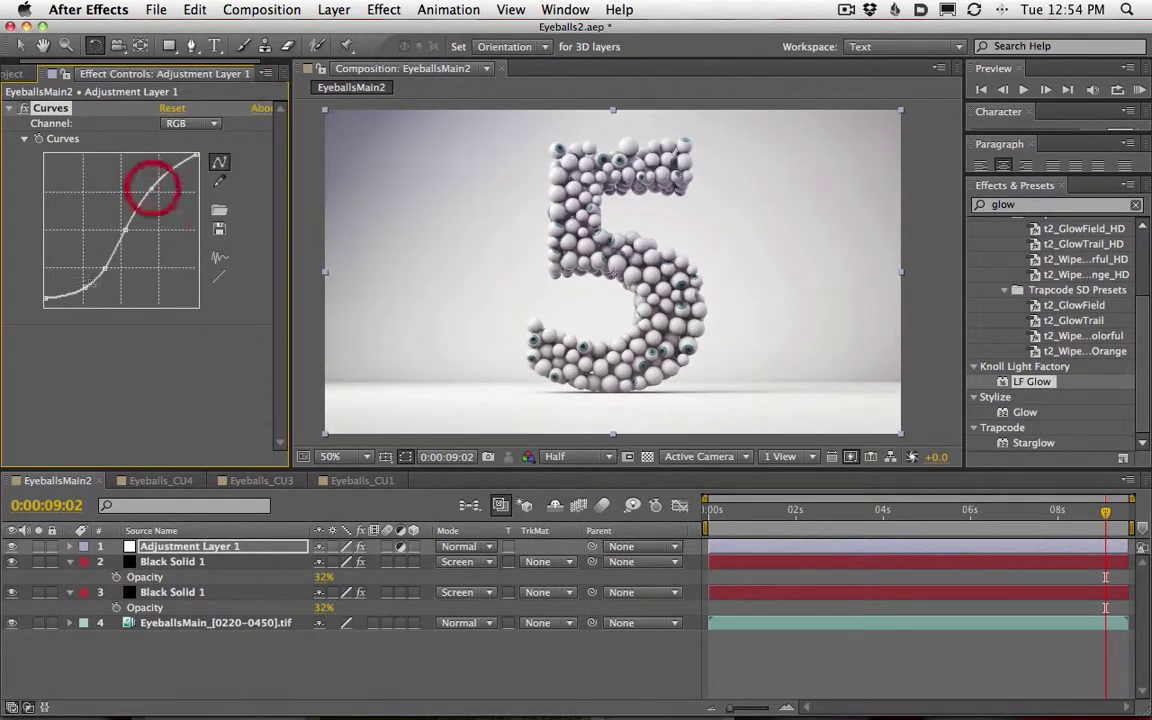
# - Soften the adjustment layer's RGB curve by adjusting its shadow, midtone and highlight points and its black endpoint
pyautogui.moveTo(105, 267); pyautogui.dragTo(130, 232)
pyautogui.click(128, 232)
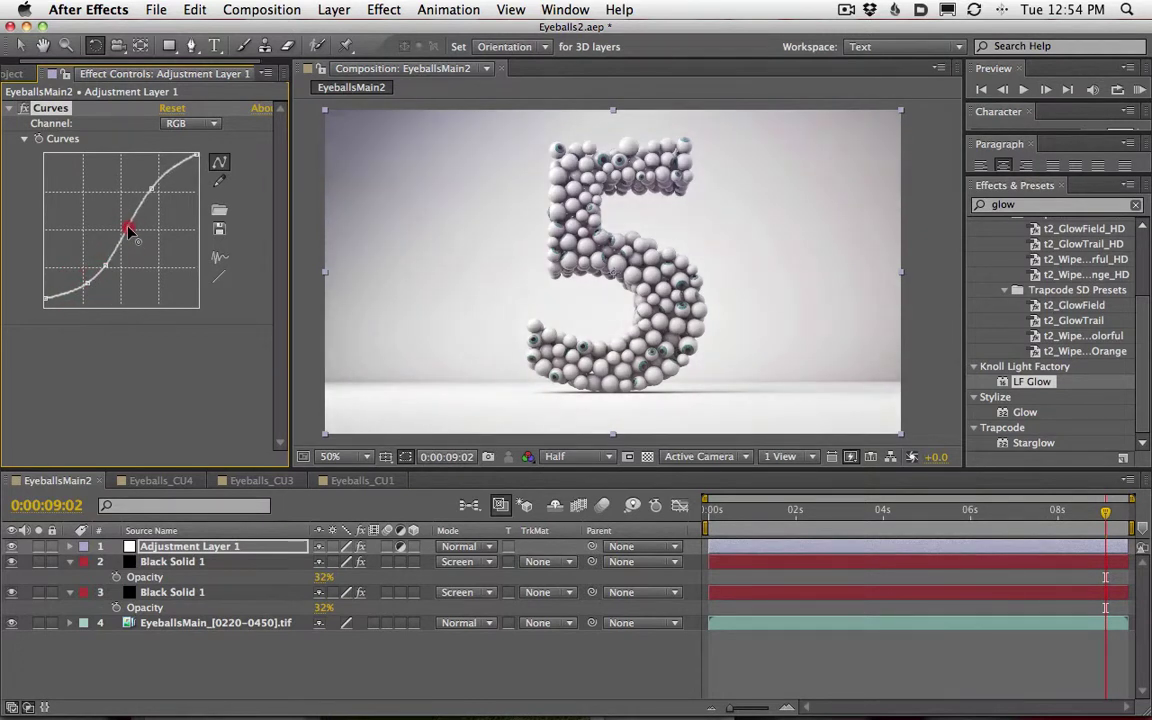
pyautogui.moveTo(151, 188); pyautogui.dragTo(157, 190)
pyautogui.moveTo(106, 265); pyautogui.dragTo(110, 260)
pyautogui.click(87, 283)
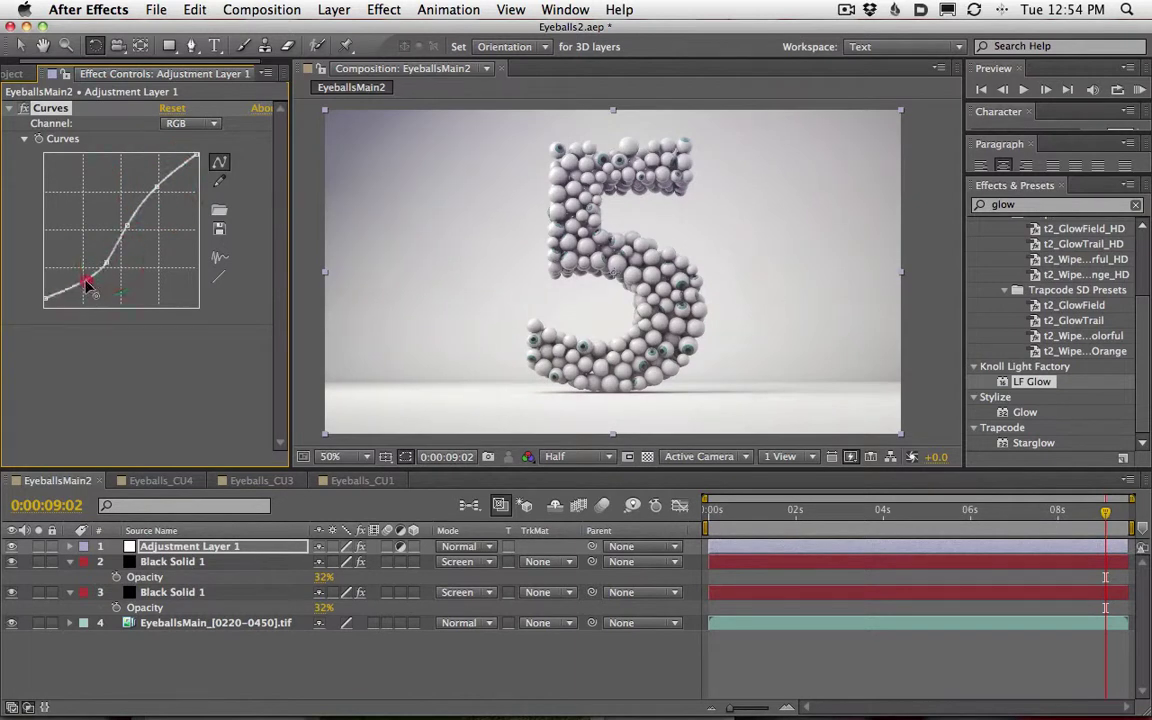
pyautogui.moveTo(45, 297); pyautogui.dragTo(38, 307)
# - Switch the Curves effect to the blue channel, try a strong blue cut, and settle on a midpoint slightly below the diagonal
pyautogui.click(185, 123)
pyautogui.click(185, 188)
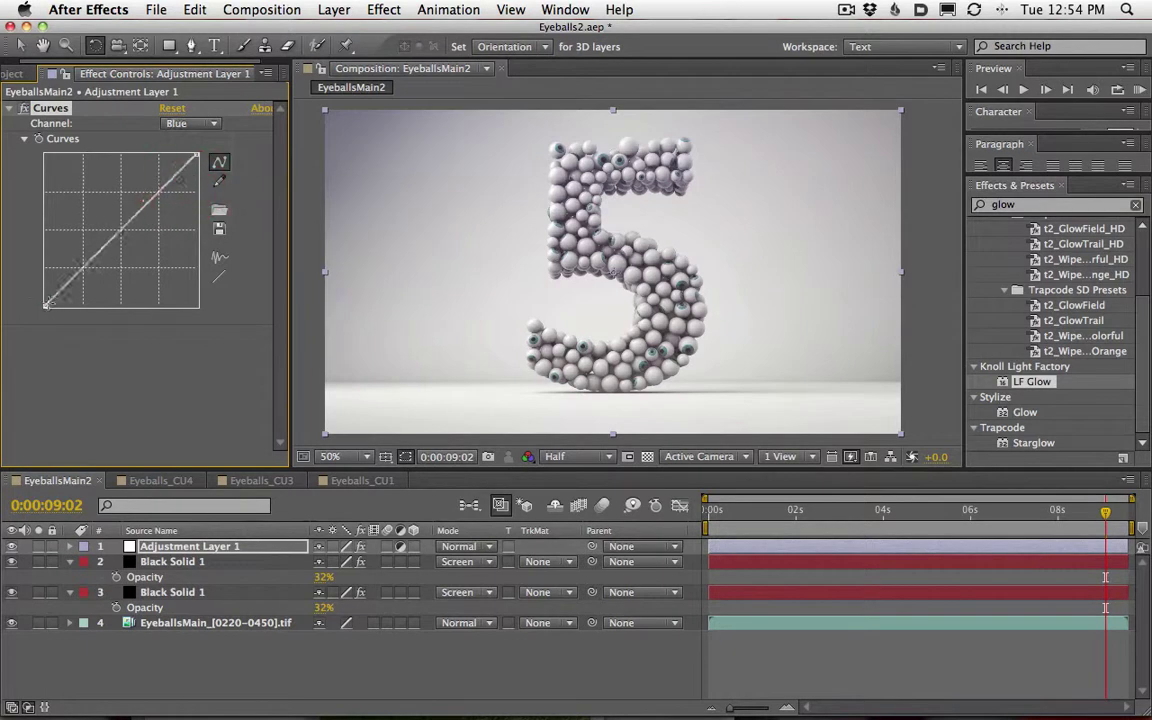
pyautogui.moveTo(44, 291); pyautogui.dragTo(171, 261)
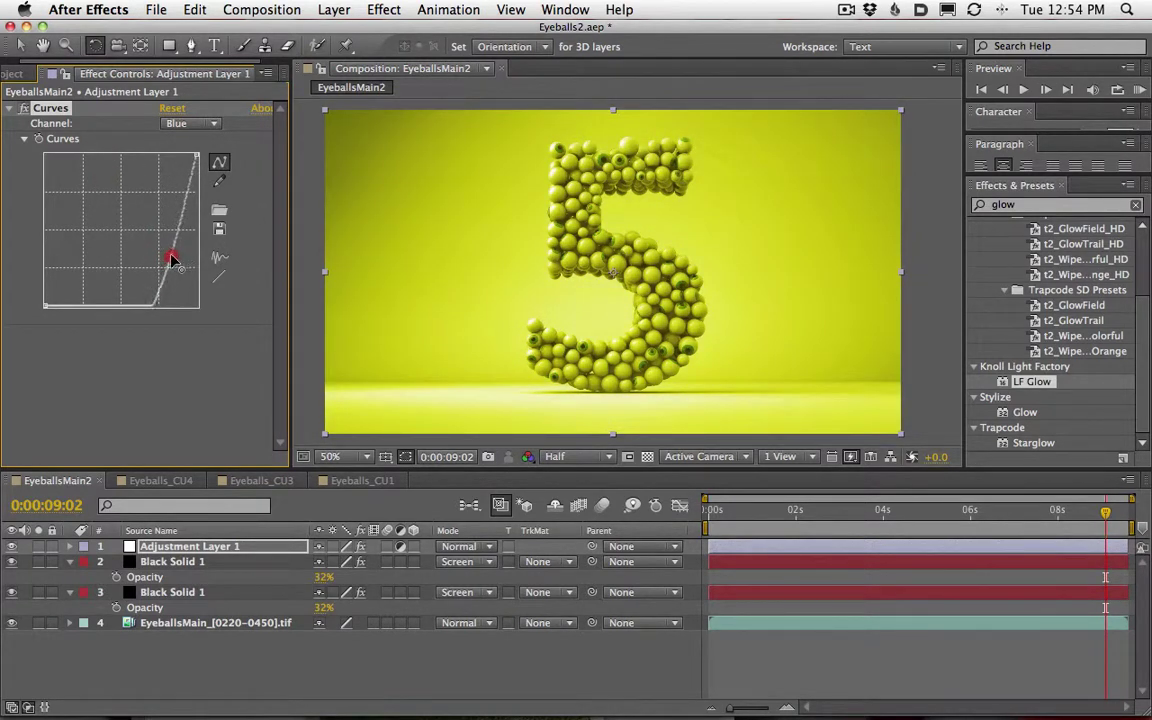
pyautogui.moveTo(171, 258); pyautogui.dragTo(168, 244)
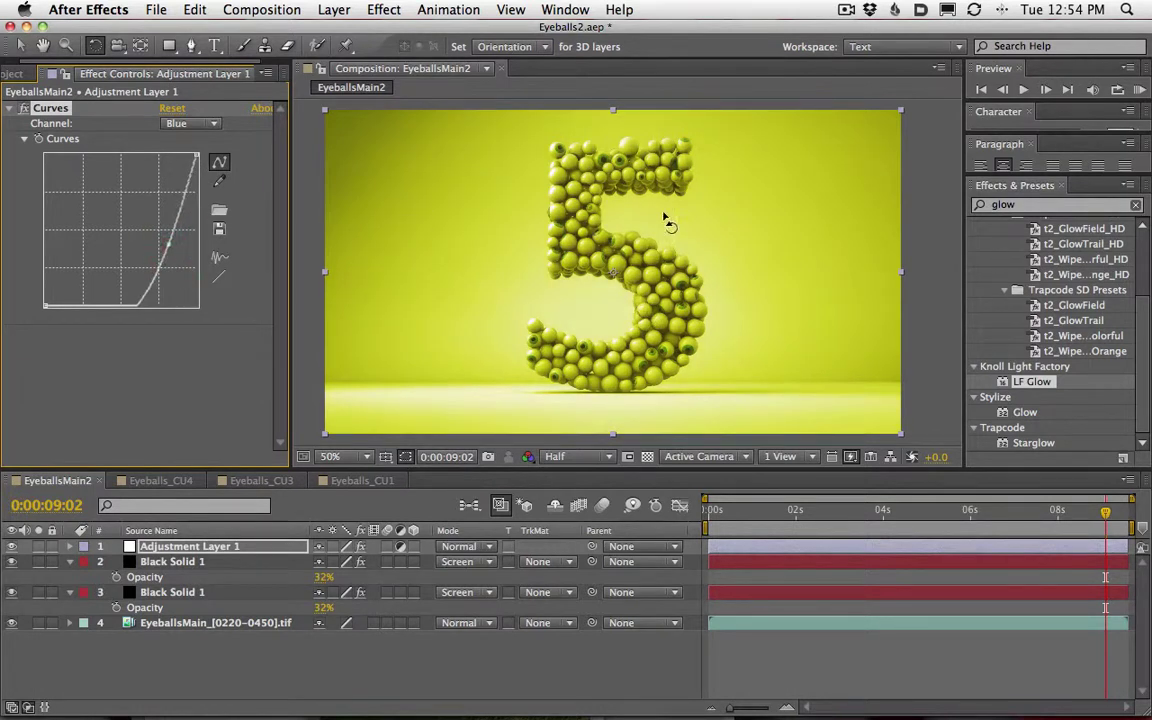
pyautogui.moveTo(200, 163)
pyautogui.mouseDown()
pyautogui.moveTo(219, 237)
pyautogui.moveTo(221, 159)
pyautogui.mouseUp()
pyautogui.moveTo(168, 244); pyautogui.dragTo(130, 238)
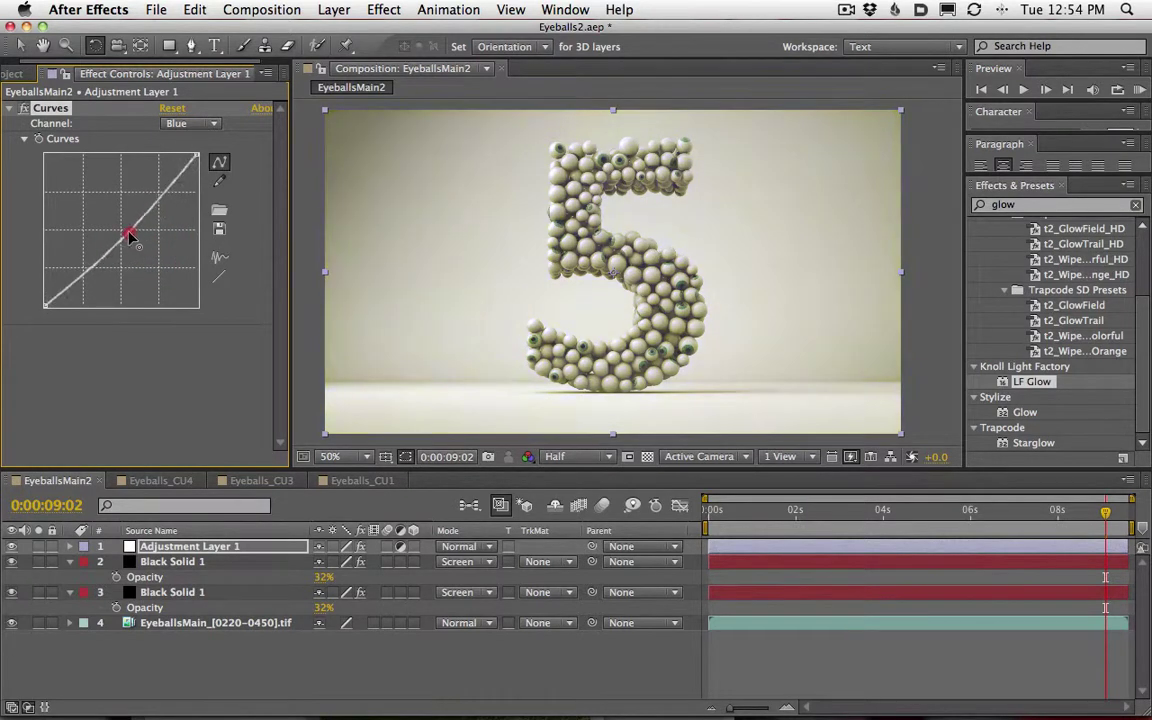
# - Lower the blue curve's highlight endpoint slightly, lift its black endpoint and nudge its midpoint up
pyautogui.moveTo(199, 155); pyautogui.dragTo(215, 166)
pyautogui.click(216, 164)
pyautogui.moveTo(44, 304); pyautogui.dragTo(44, 285)
pyautogui.moveTo(128, 232); pyautogui.dragTo(130, 231)
# - Compare the ungraded footage with the graded composite by toggling solo on the EyeballsMain footage layer
pyautogui.moveTo(641, 290); pyautogui.dragTo(648, 288)
pyautogui.click(38, 622)
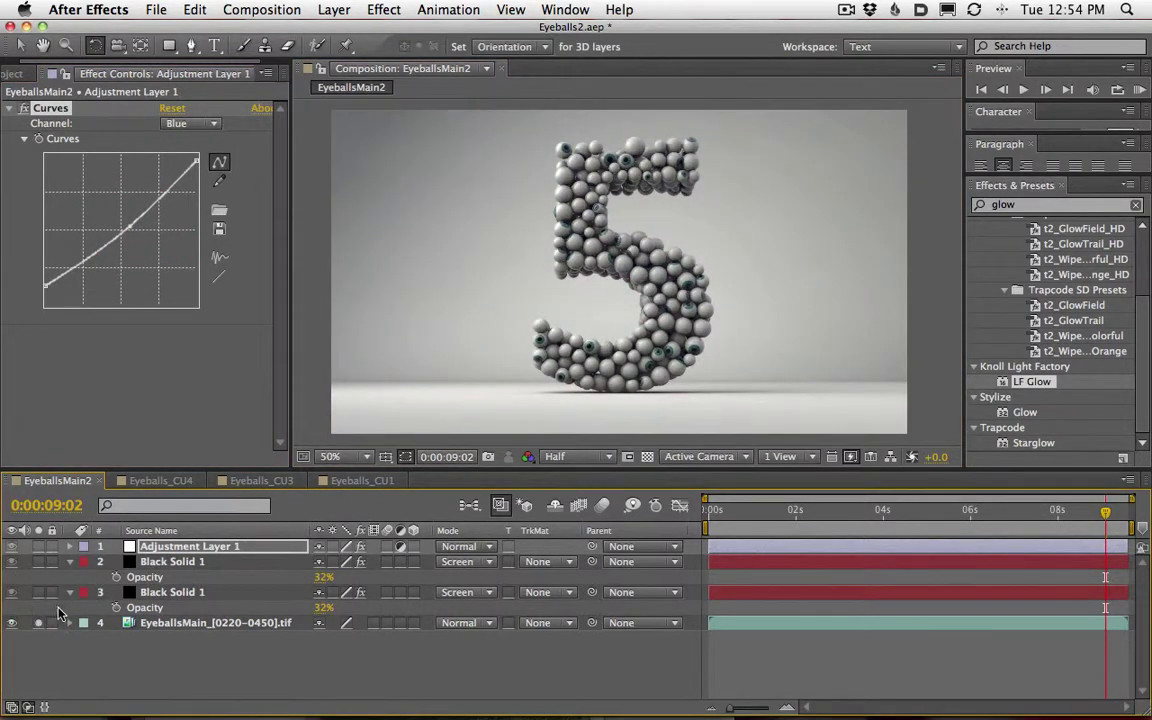
pyautogui.click(38, 623)
pyautogui.click(38, 623)
pyautogui.click(38, 623)
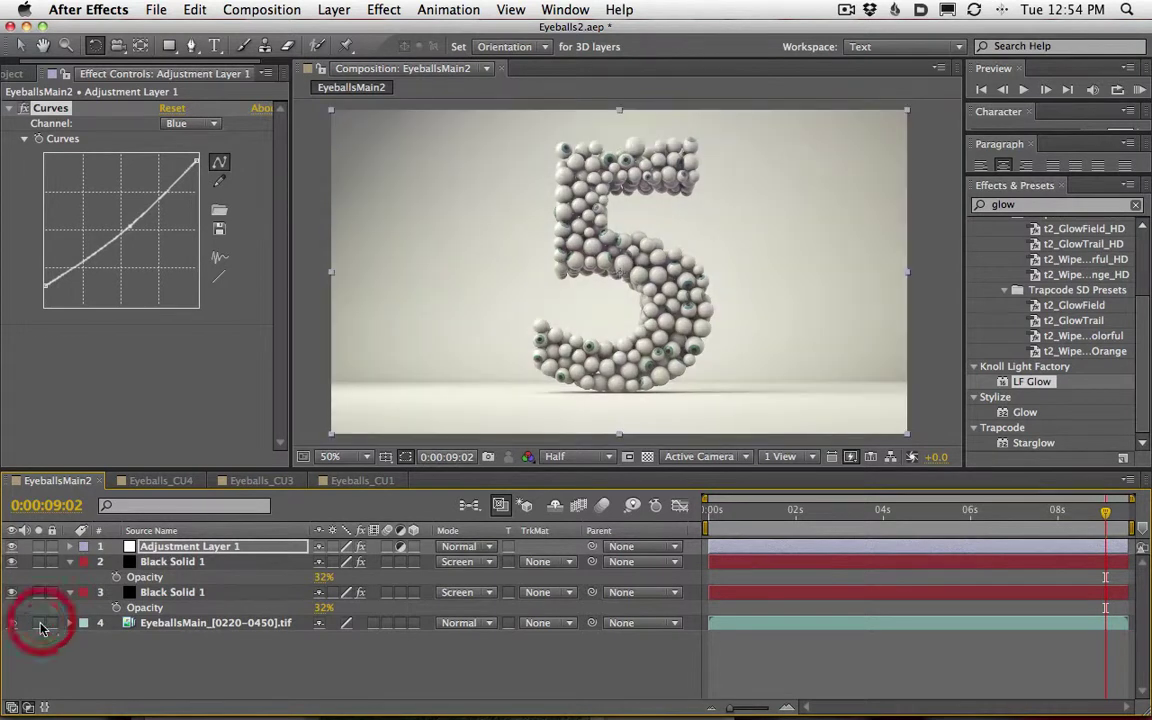
pyautogui.moveTo(587, 215); pyautogui.dragTo(583, 213)
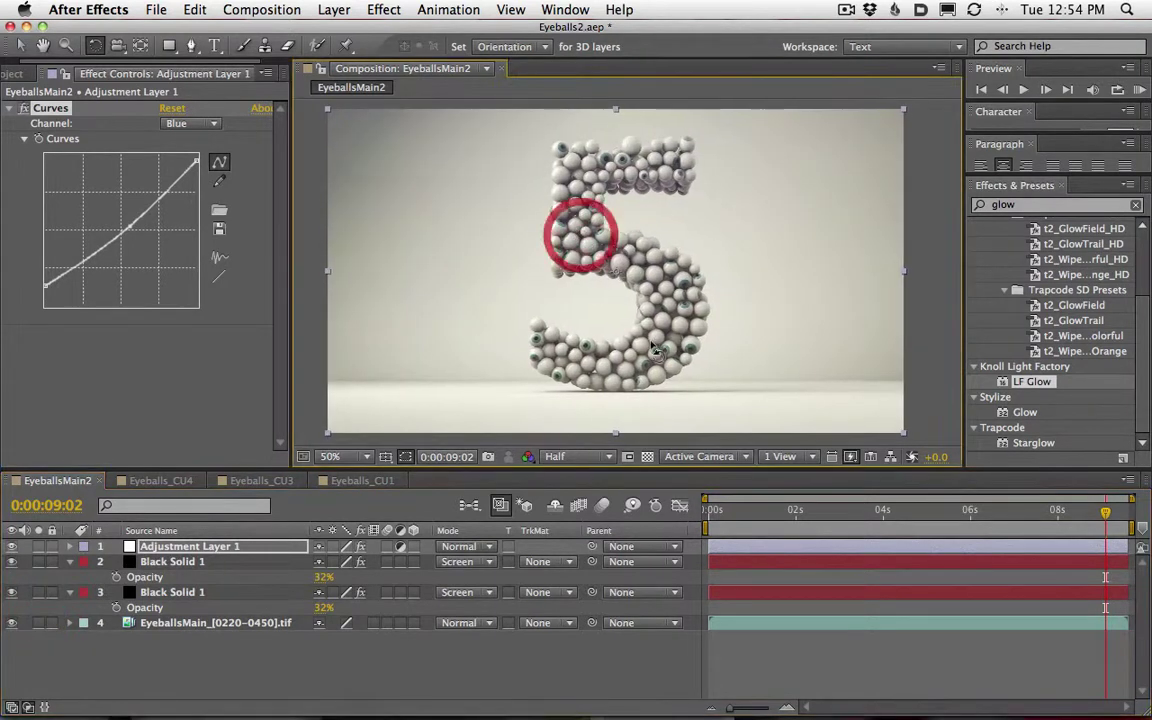
# - Add a second adjustment layer above the first and apply the Curves effect to it
pyautogui.click(157, 549)
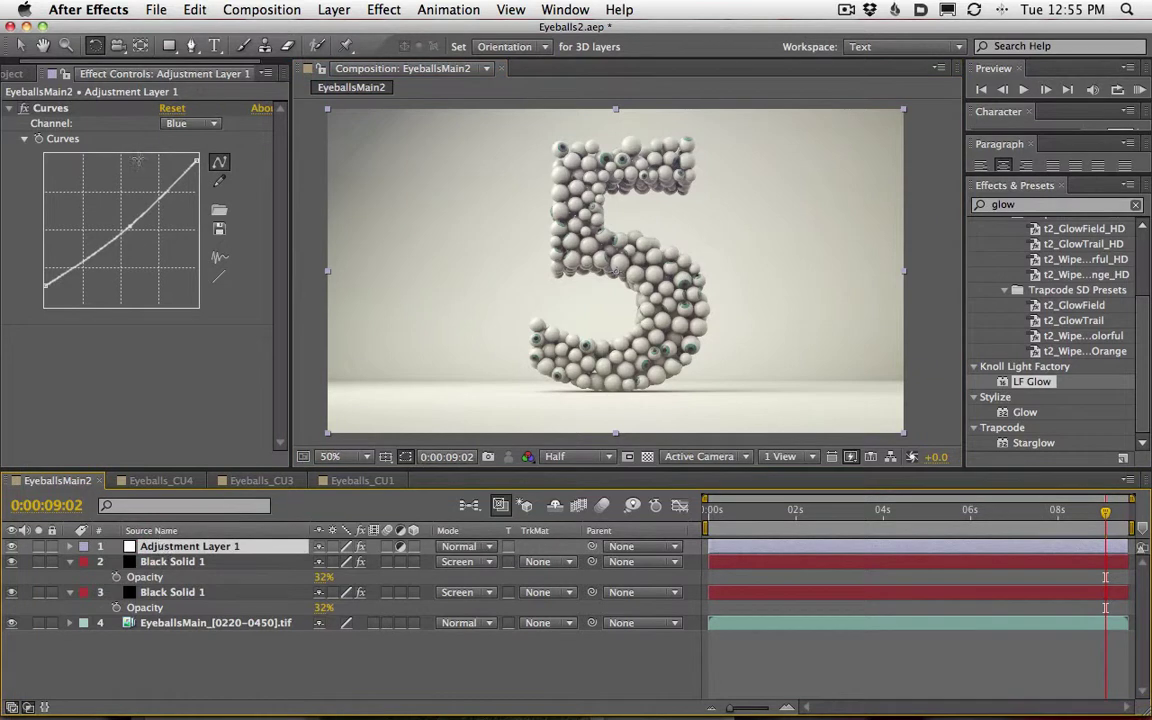
pyautogui.click(334, 9)
pyautogui.moveTo(420, 31)
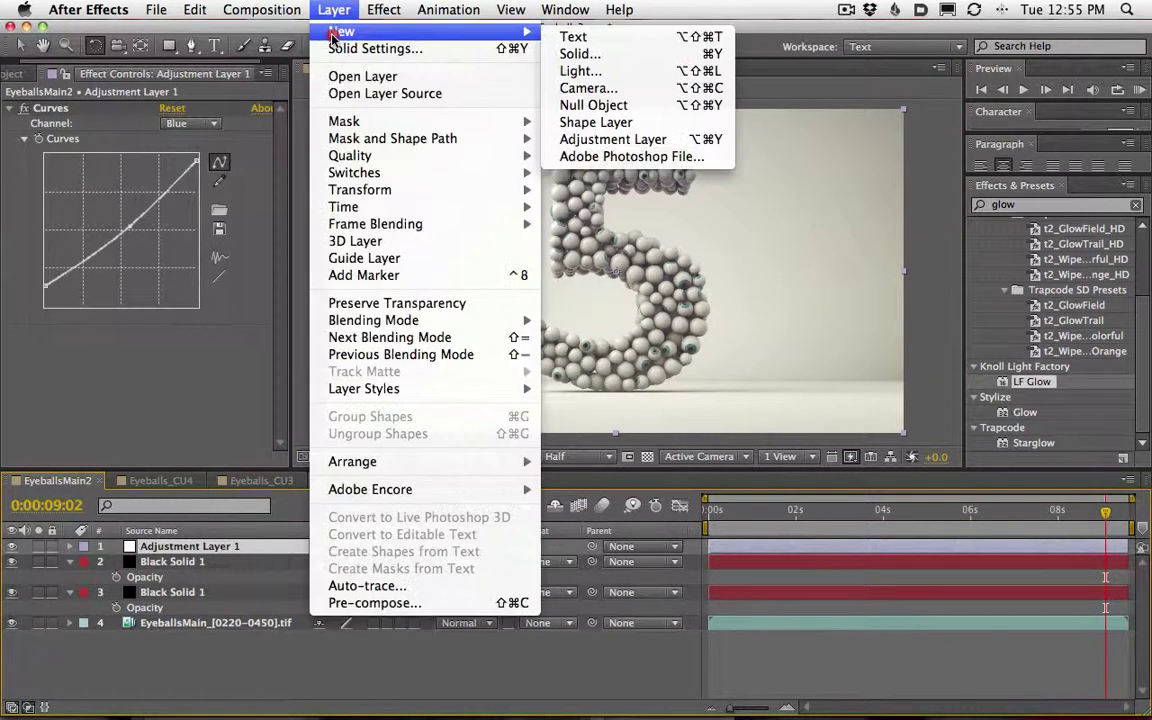
pyautogui.click(722, 140)
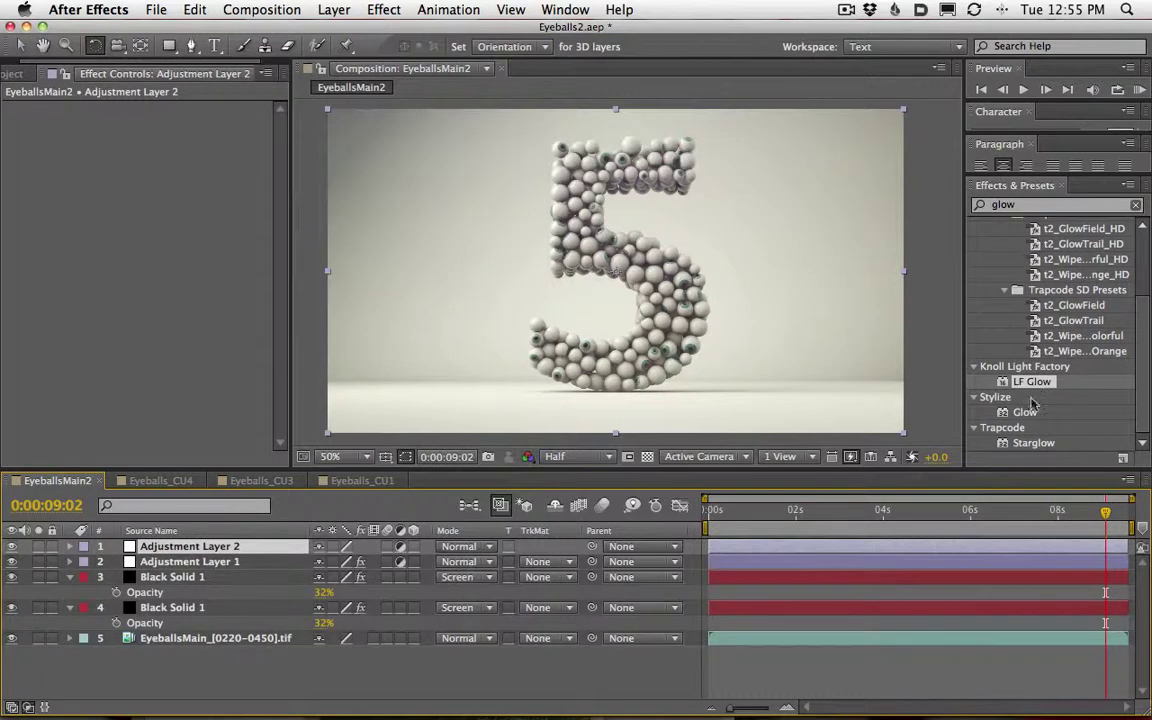
pyautogui.doubleClick(1030, 205)
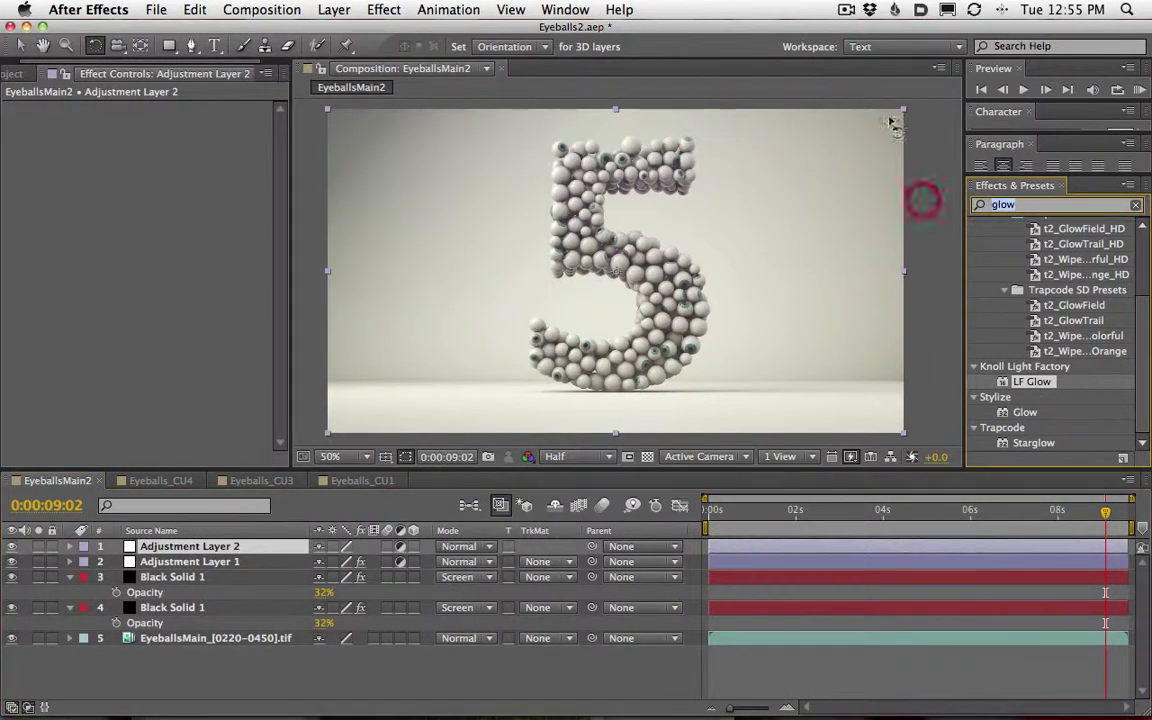
pyautogui.write('curves')
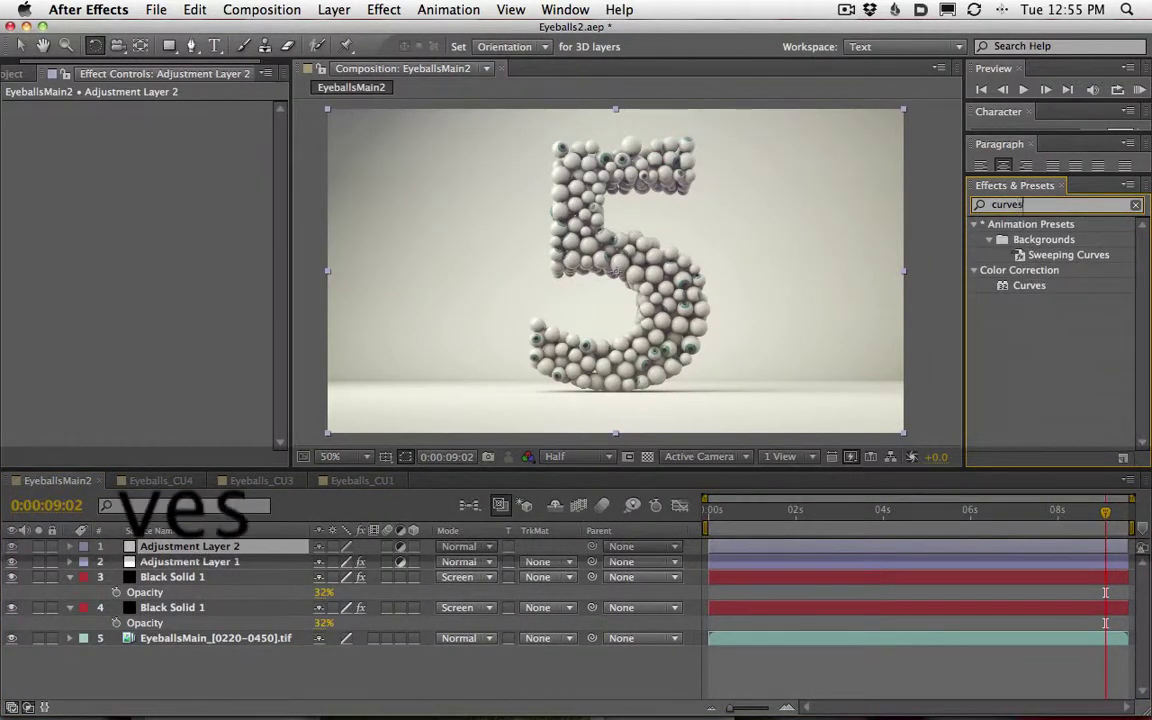
pyautogui.doubleClick(1028, 286)
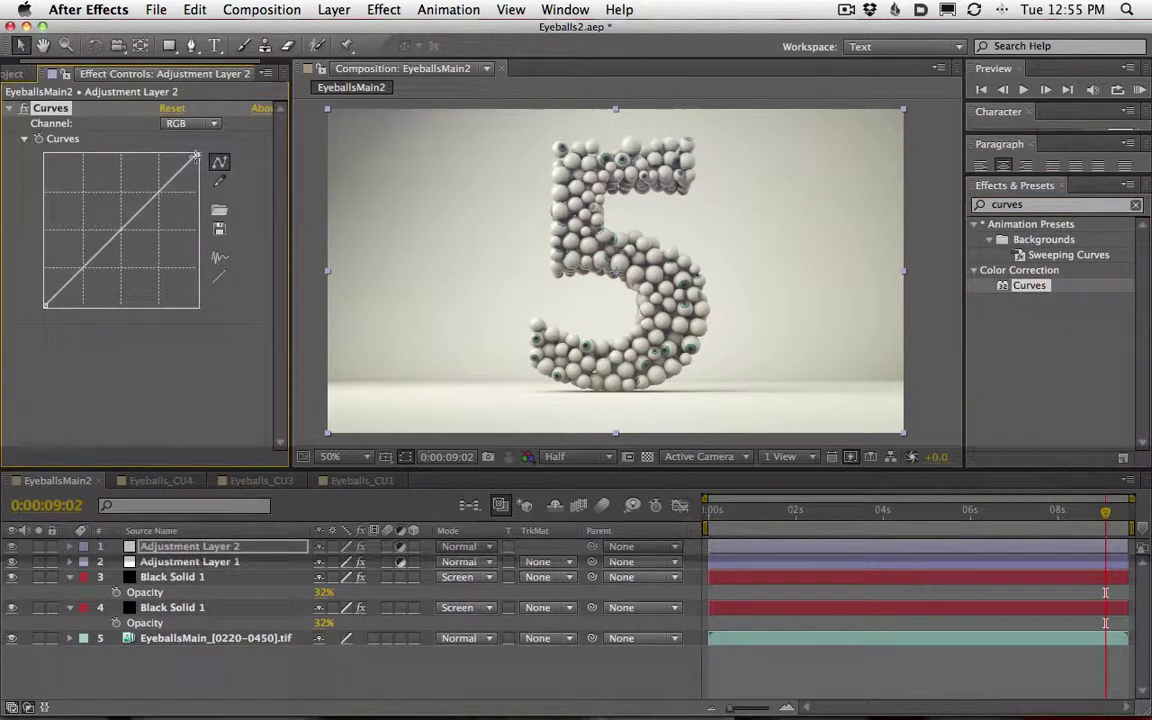
# - Lower the white endpoint of the new adjustment layer's RGB curve and add an elliptical mask that fills the frame
pyautogui.moveTo(169, 45); pyautogui.dragTo(226, 93)
pyautogui.doubleClick(169, 45)
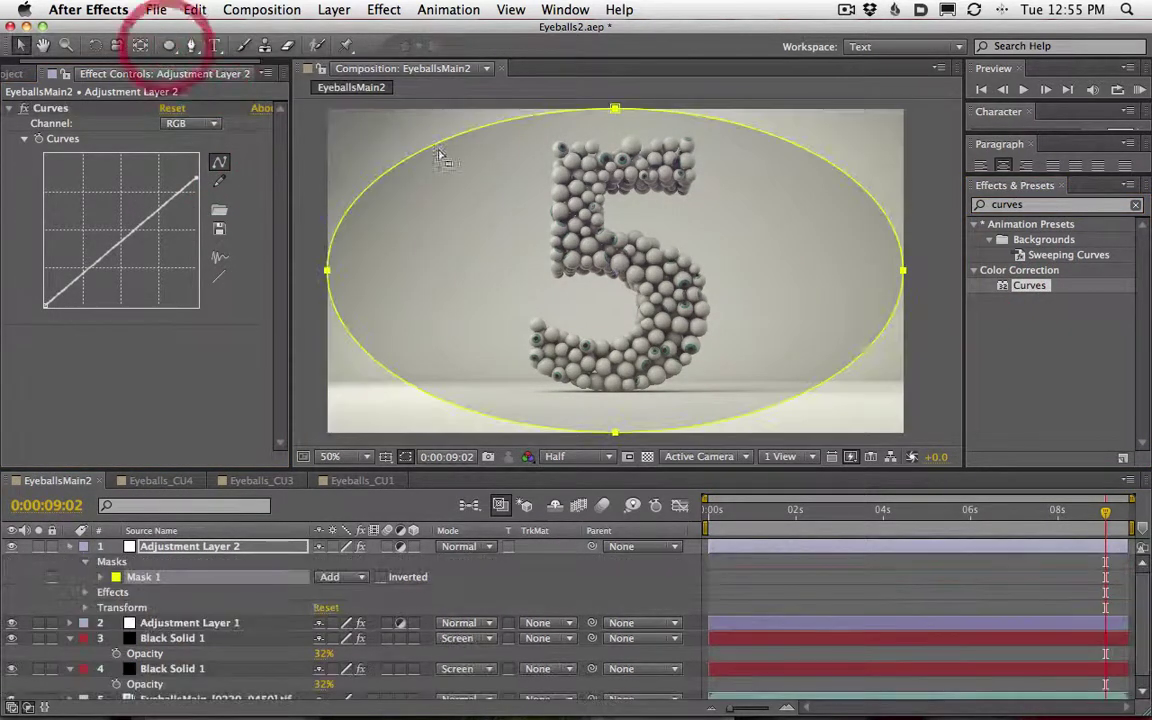
# - Invert the elliptical mask on the second adjustment layer and set its feather to 178 pixels
pyautogui.press('f')
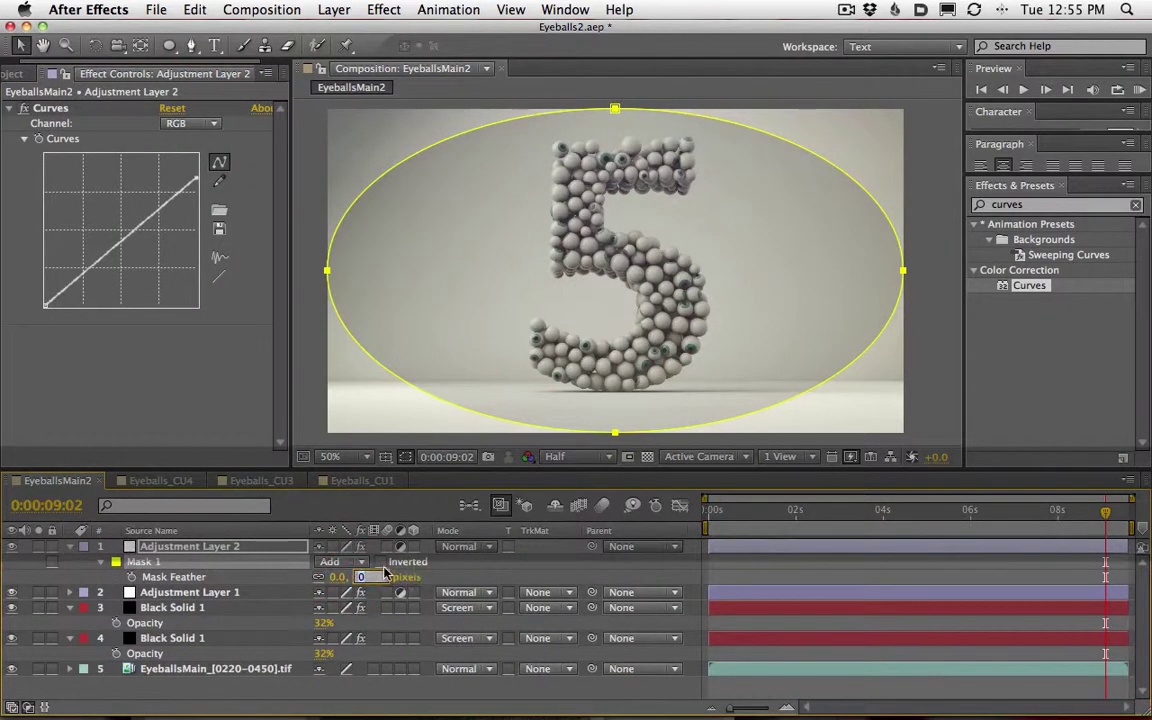
pyautogui.click(381, 561)
pyautogui.moveTo(360, 577); pyautogui.dragTo(465, 573)
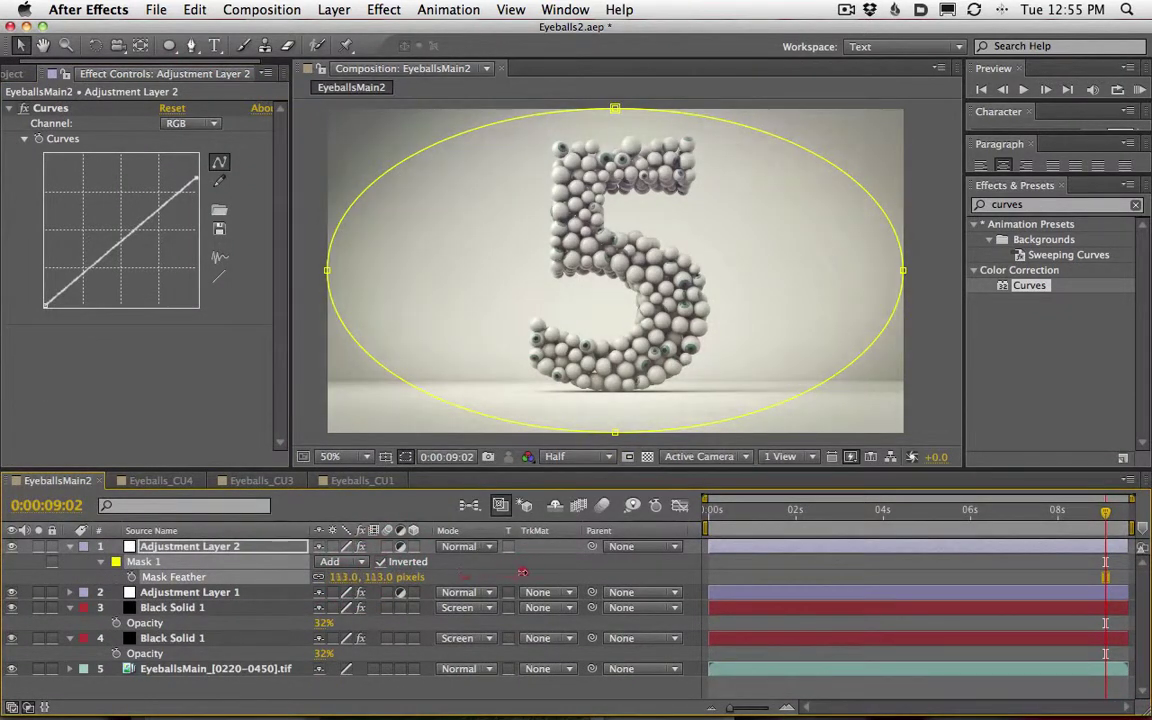
pyautogui.click(479, 512)
pyautogui.click(925, 336)
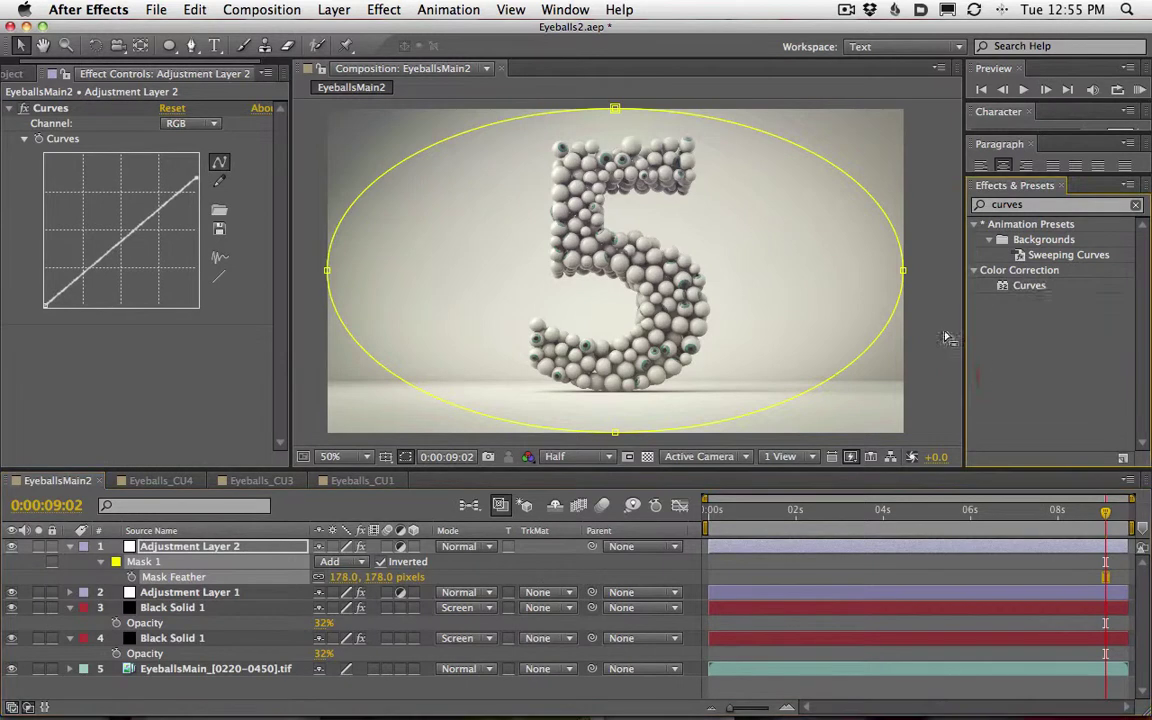
# - Compare the composite with and without the Curves effect on Adjustment Layer 1
pyautogui.press('super+Down')
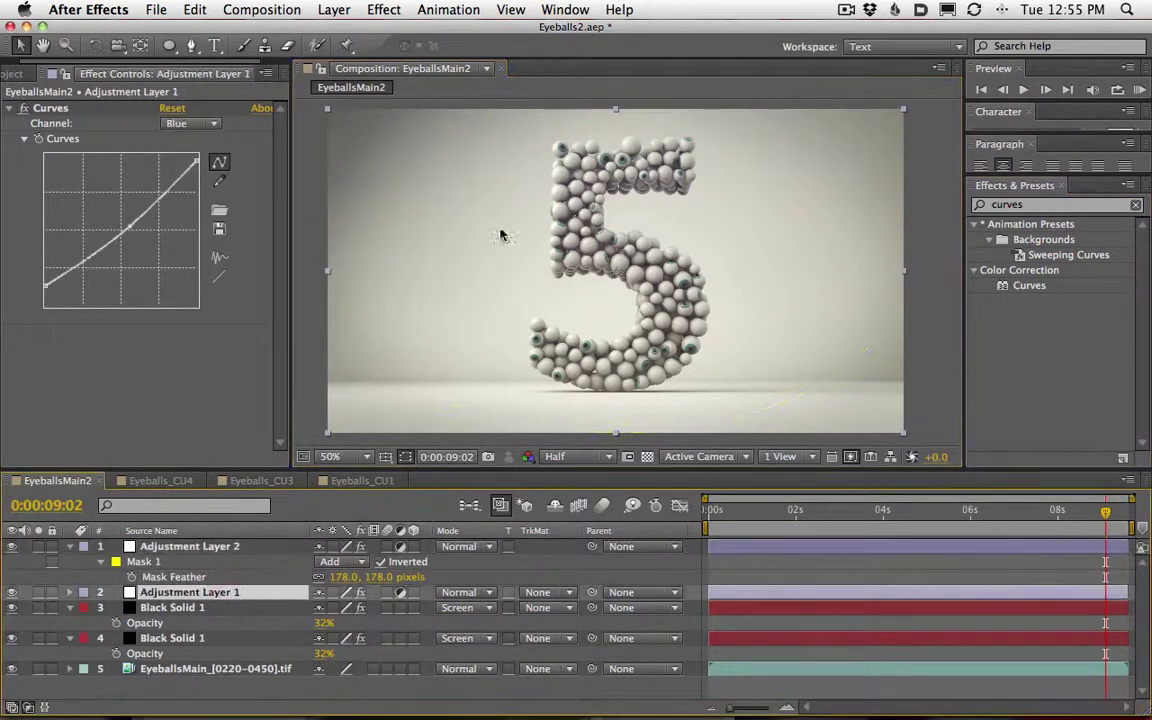
pyautogui.click(24, 108)
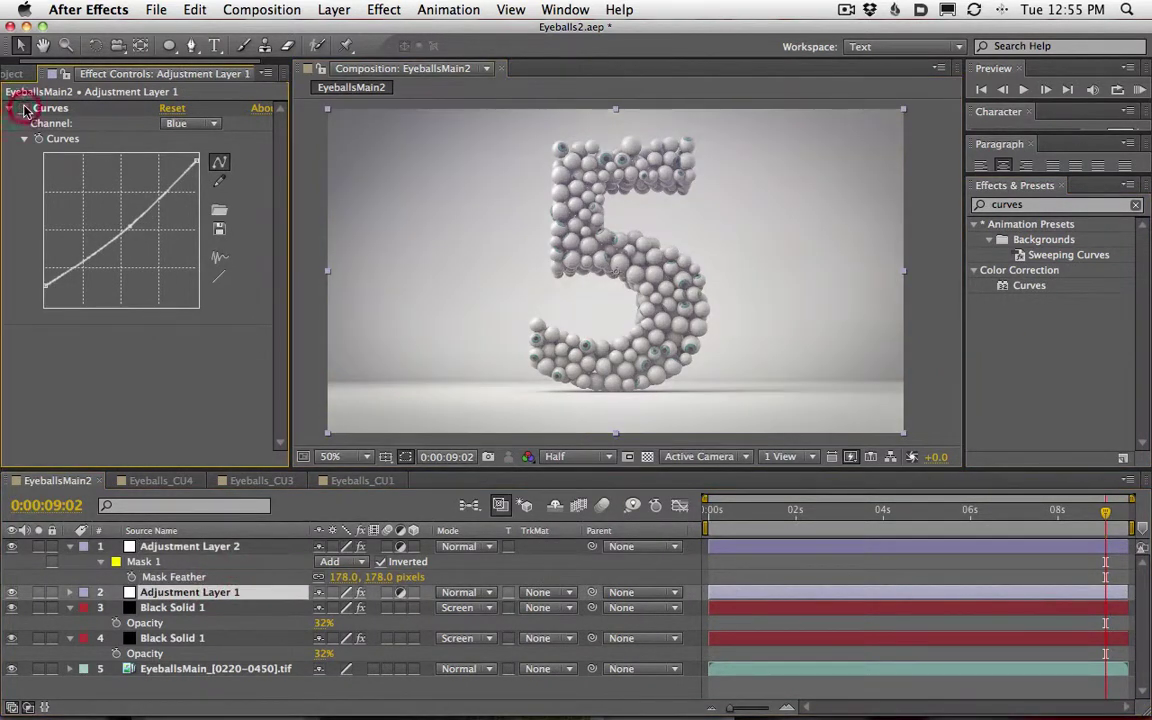
pyautogui.click(24, 108)
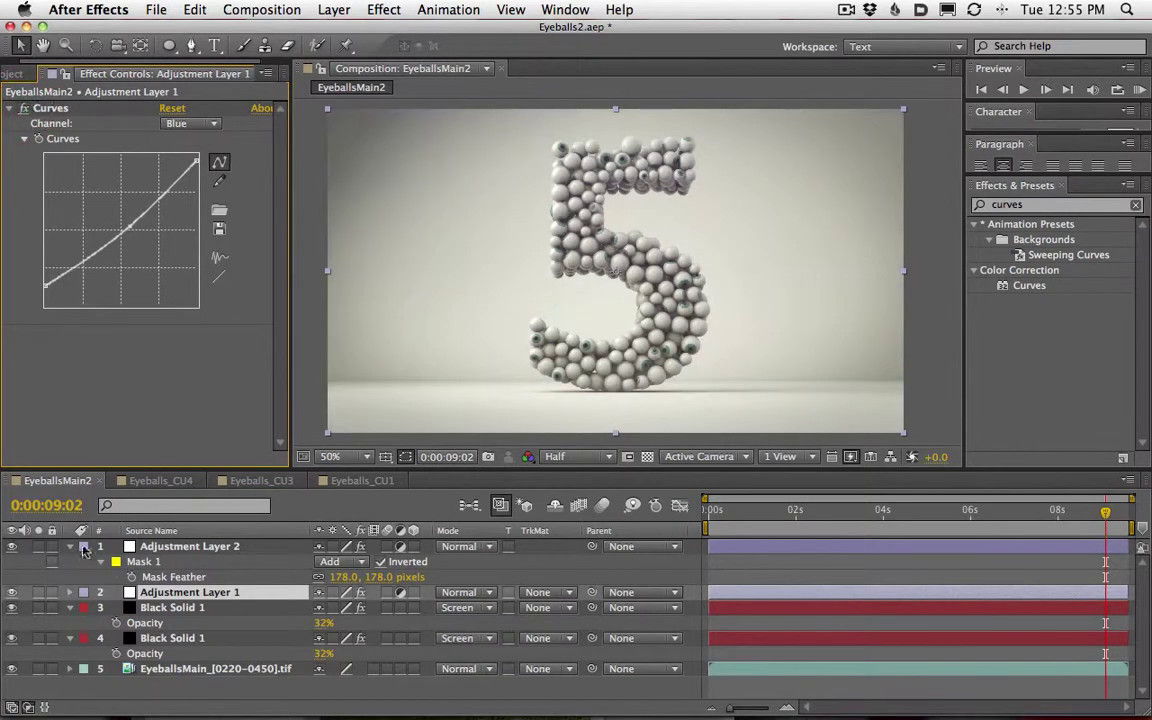
# - Try Adjustment Layer 2 beneath Adjustment Layer 1, return it to the top of the stack and deselect it
pyautogui.click(155, 550)
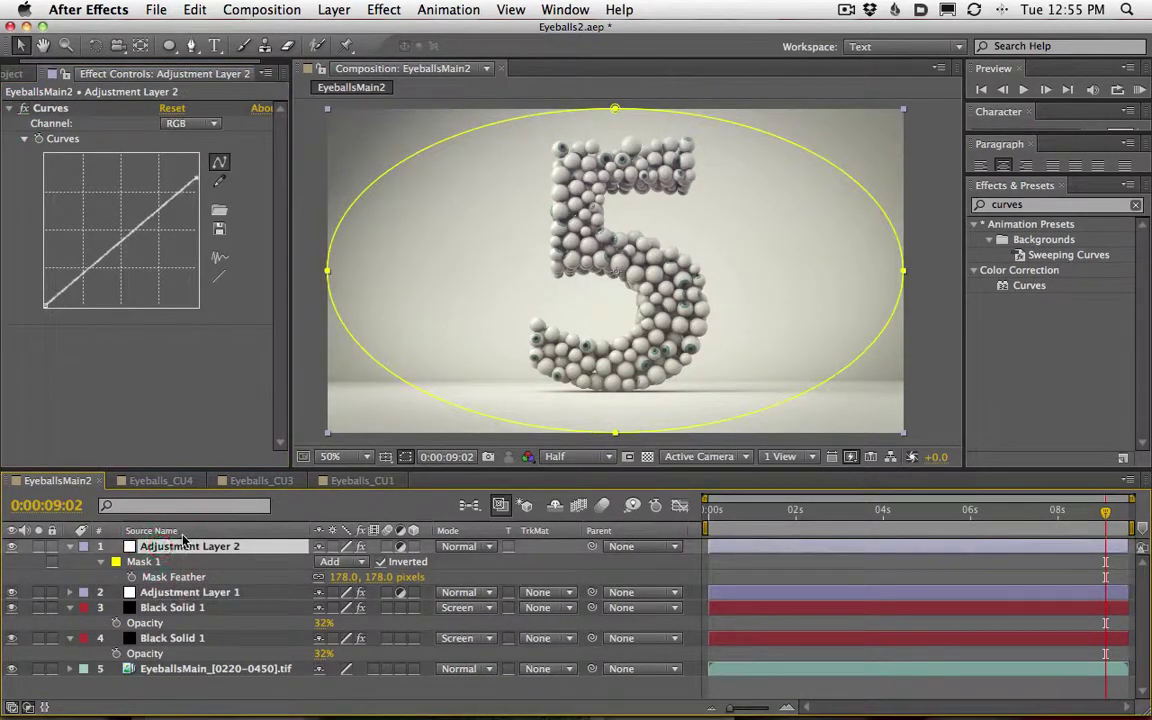
pyautogui.moveTo(187, 557); pyautogui.dragTo(185, 598)
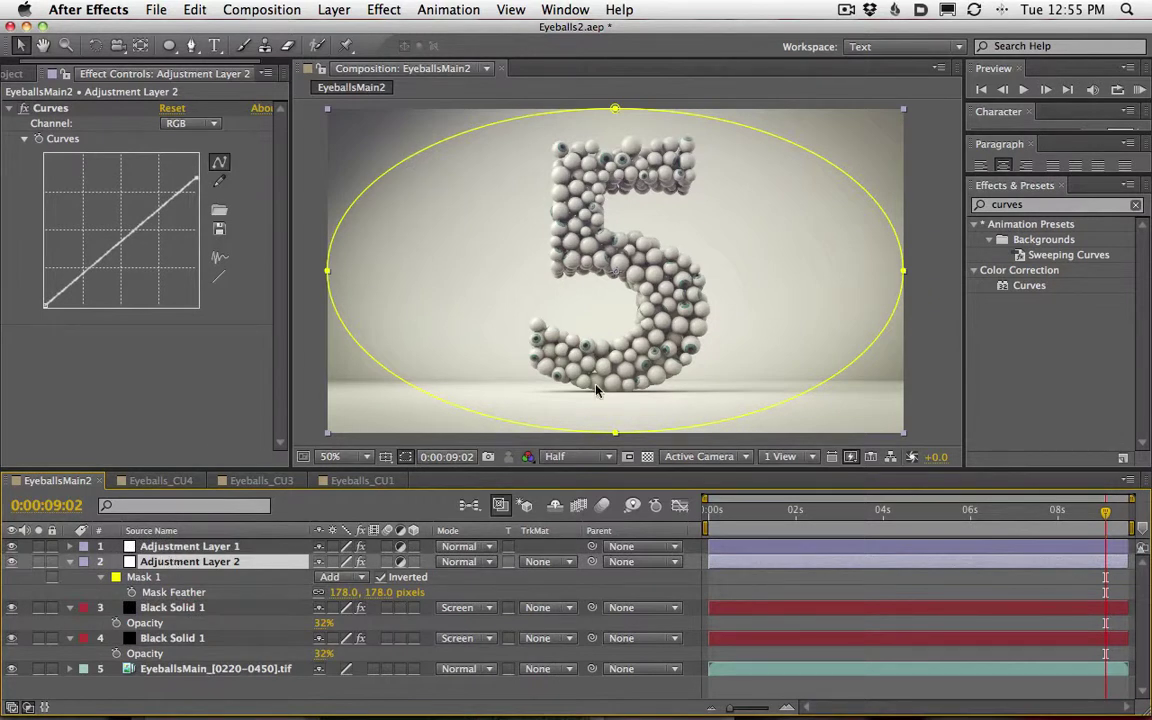
pyautogui.moveTo(226, 563); pyautogui.dragTo(226, 533)
pyautogui.click(316, 368)
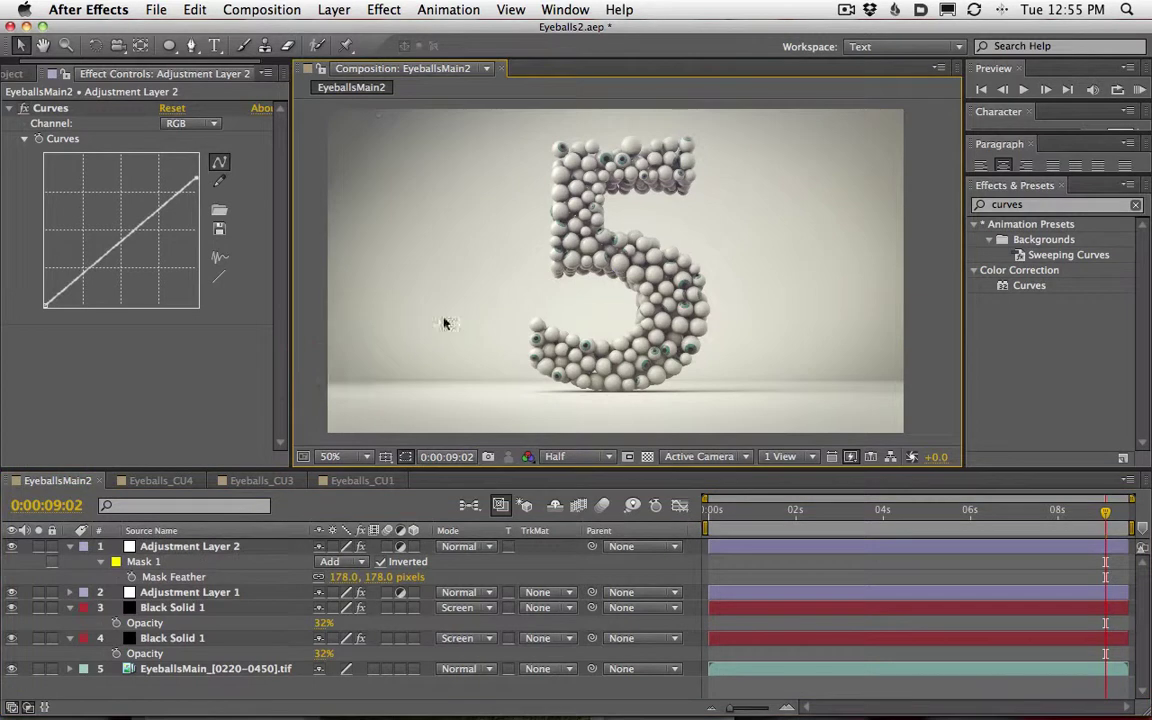
# - Strongly lower the white endpoint of Adjustment Layer 2's RGB curve and compare layer orders, leaving it beneath Adjustment Layer 1
pyautogui.moveTo(192, 180); pyautogui.dragTo(228, 220)
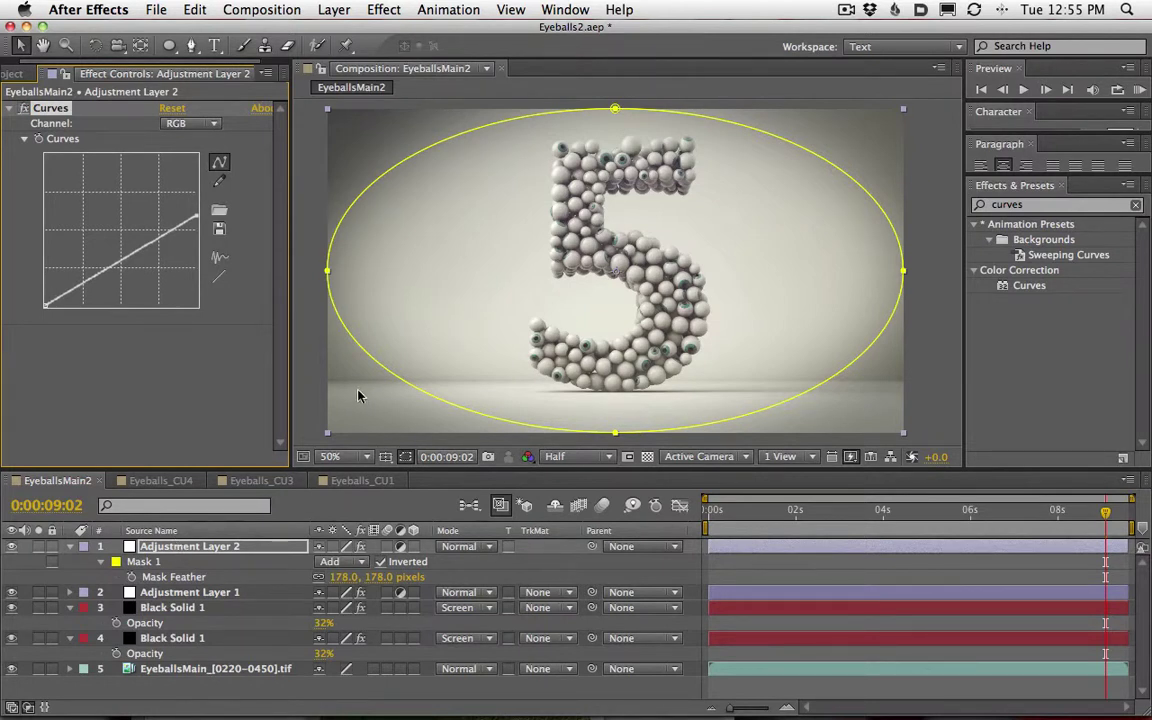
pyautogui.moveTo(208, 540); pyautogui.dragTo(215, 593)
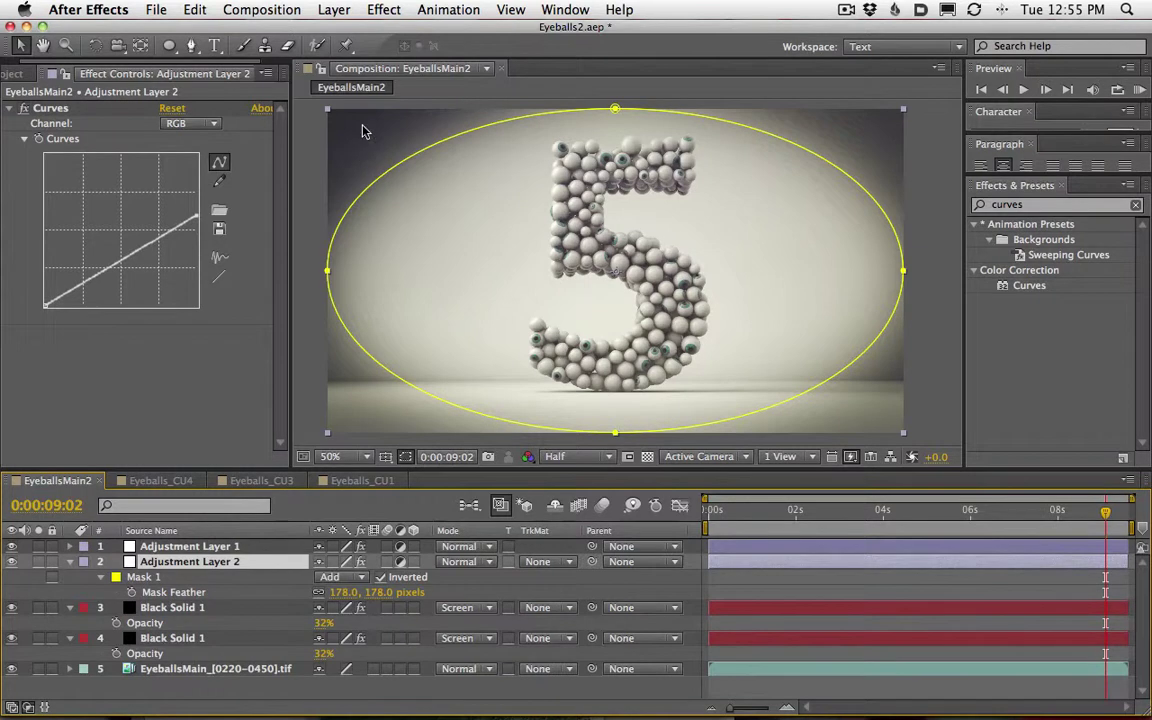
pyautogui.click(319, 430)
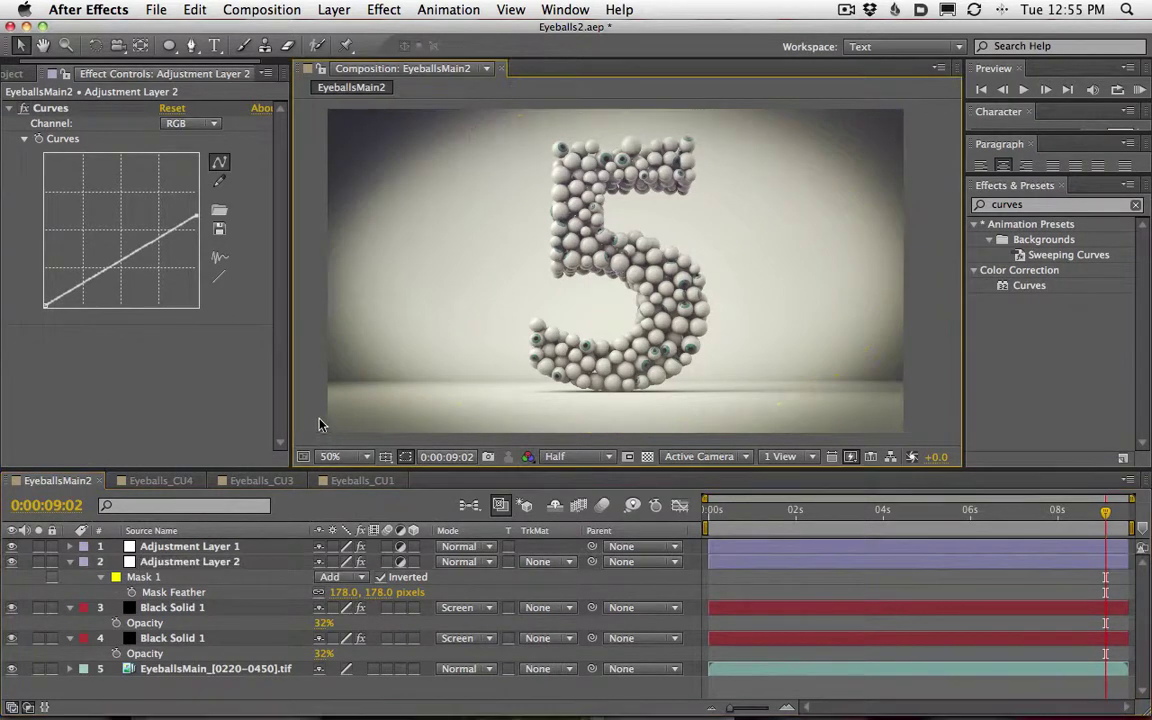
pyautogui.moveTo(165, 561); pyautogui.dragTo(150, 538)
pyautogui.moveTo(172, 590); pyautogui.dragTo(204, 548)
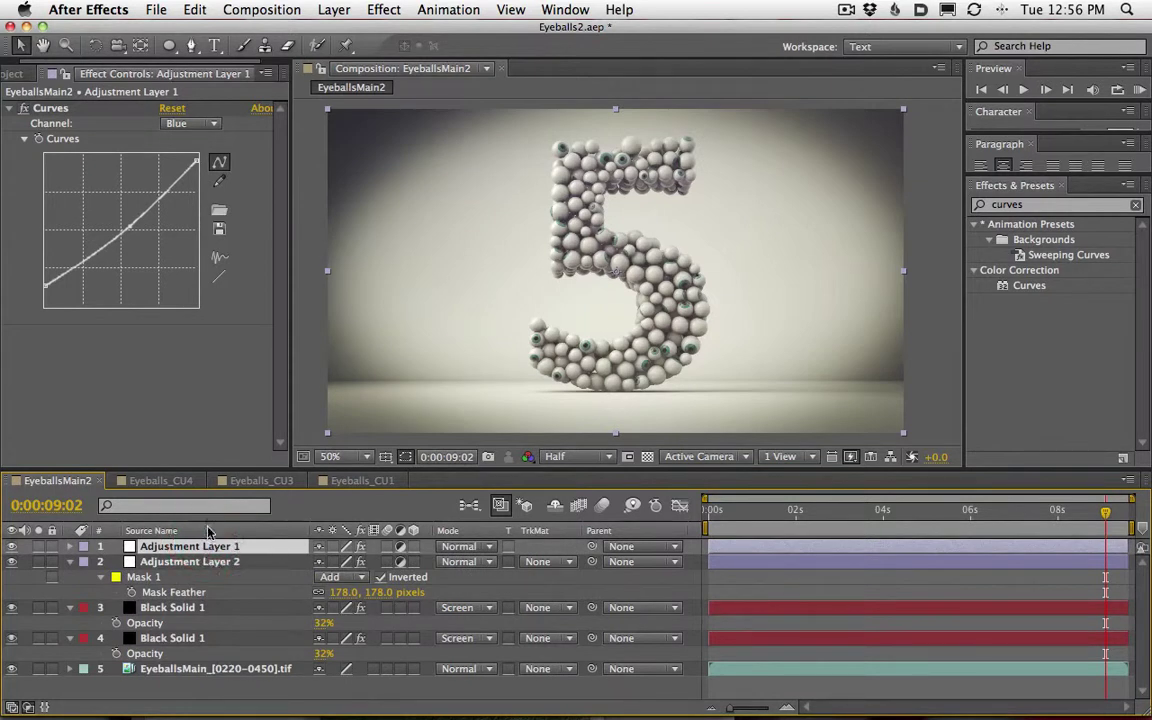
# - Raise the white endpoint of Adjustment Layer 2's RGB curve for a subtler vignette and compare with the layer hidden and shown
pyautogui.click(245, 561)
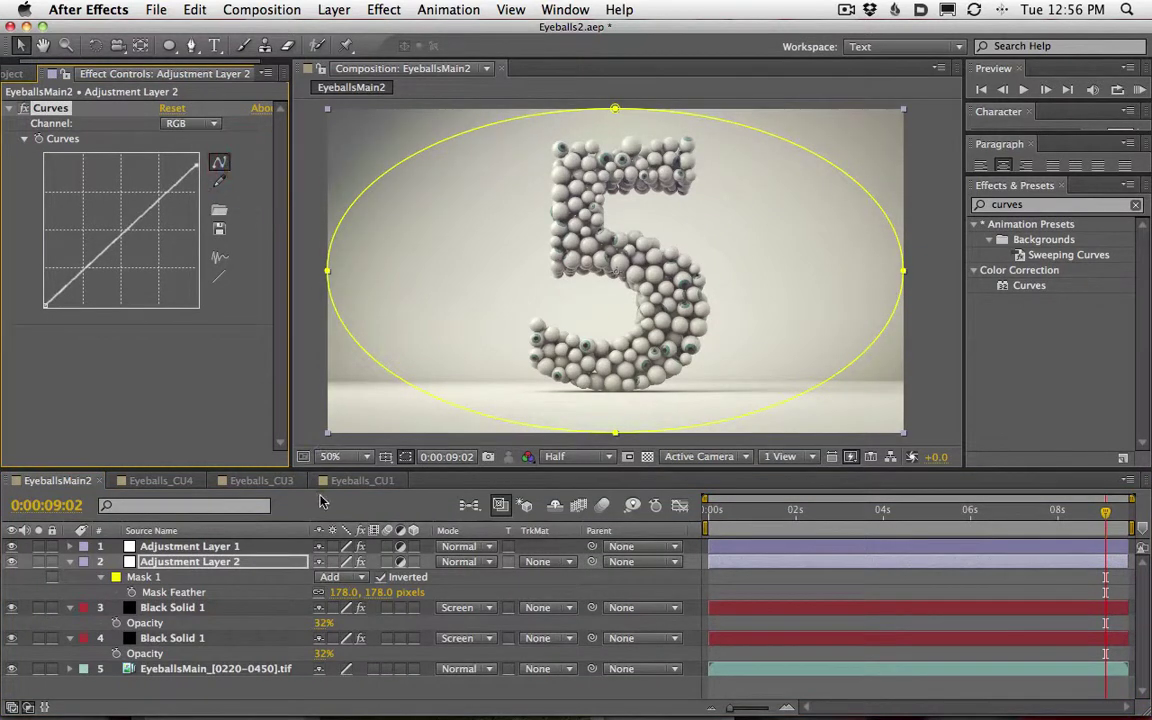
pyautogui.click(904, 380)
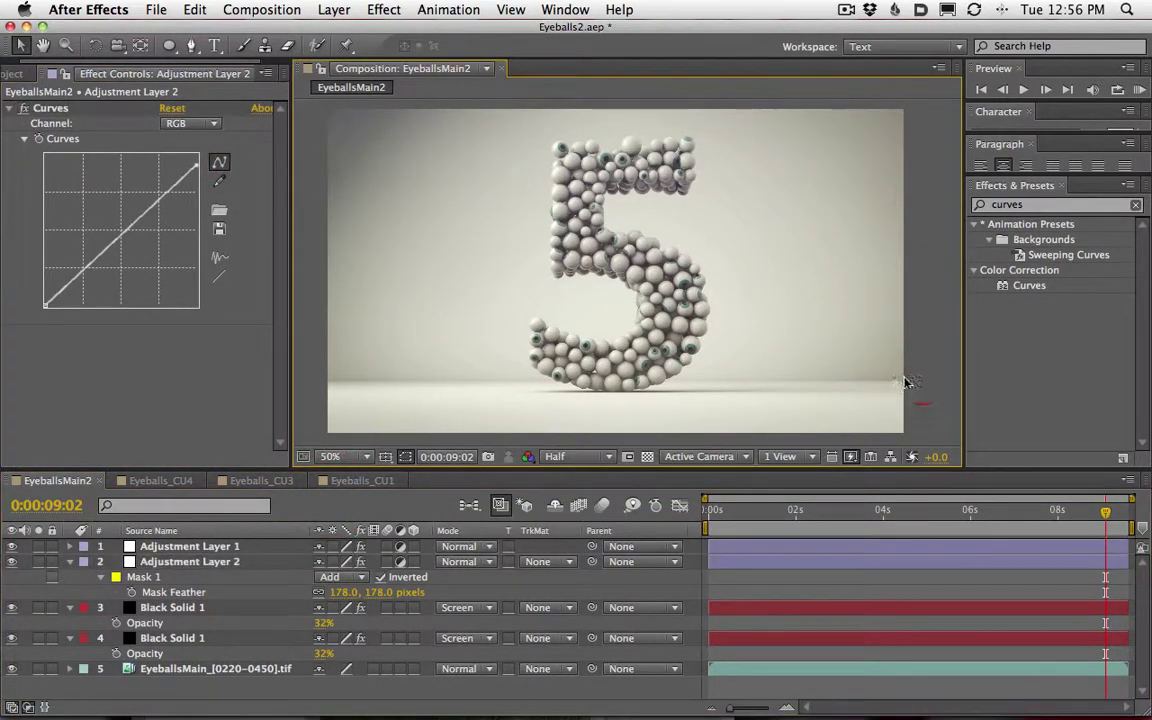
pyautogui.click(12, 562)
pyautogui.click(12, 562)
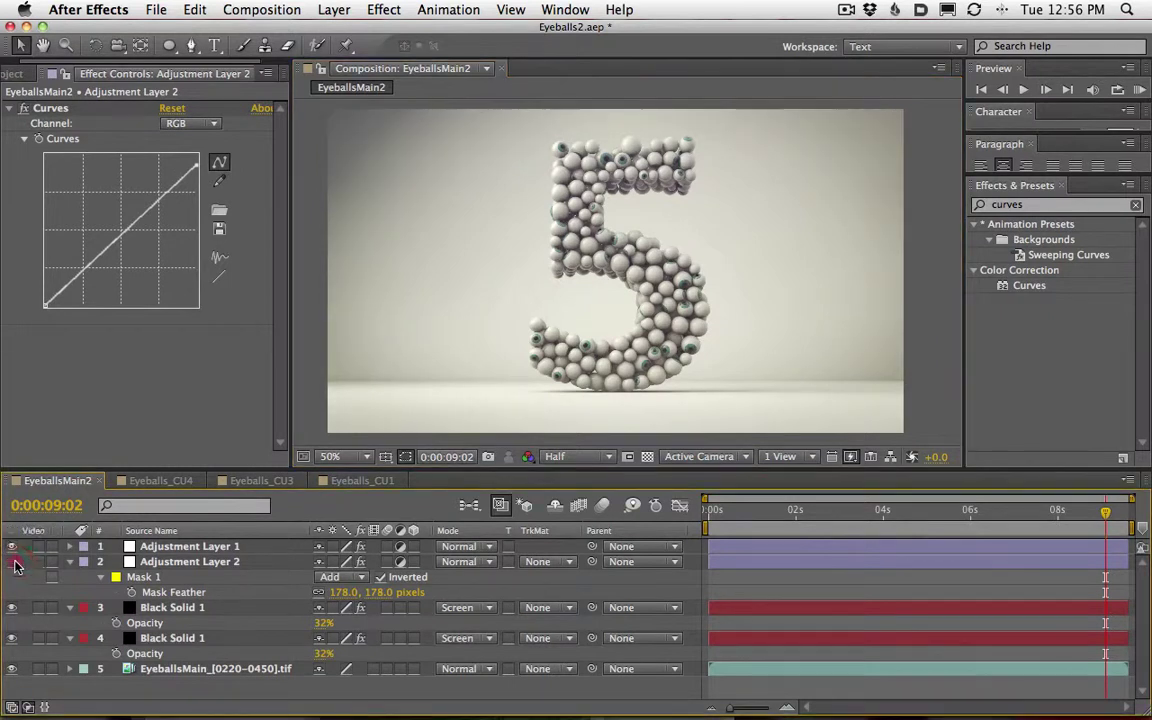
# - Preview the graded animation in EyeballsMain2 at several times up to 0:00:06:15
pyautogui.press('v')
pyautogui.press('space')
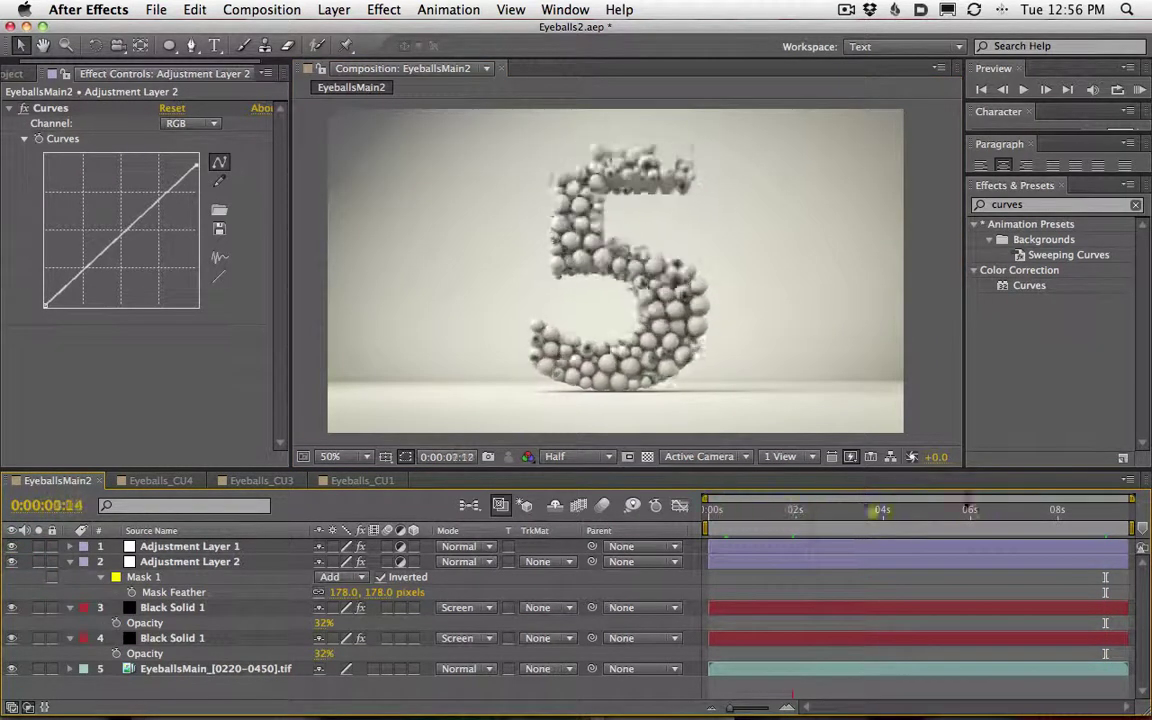
pyautogui.click(997, 502)
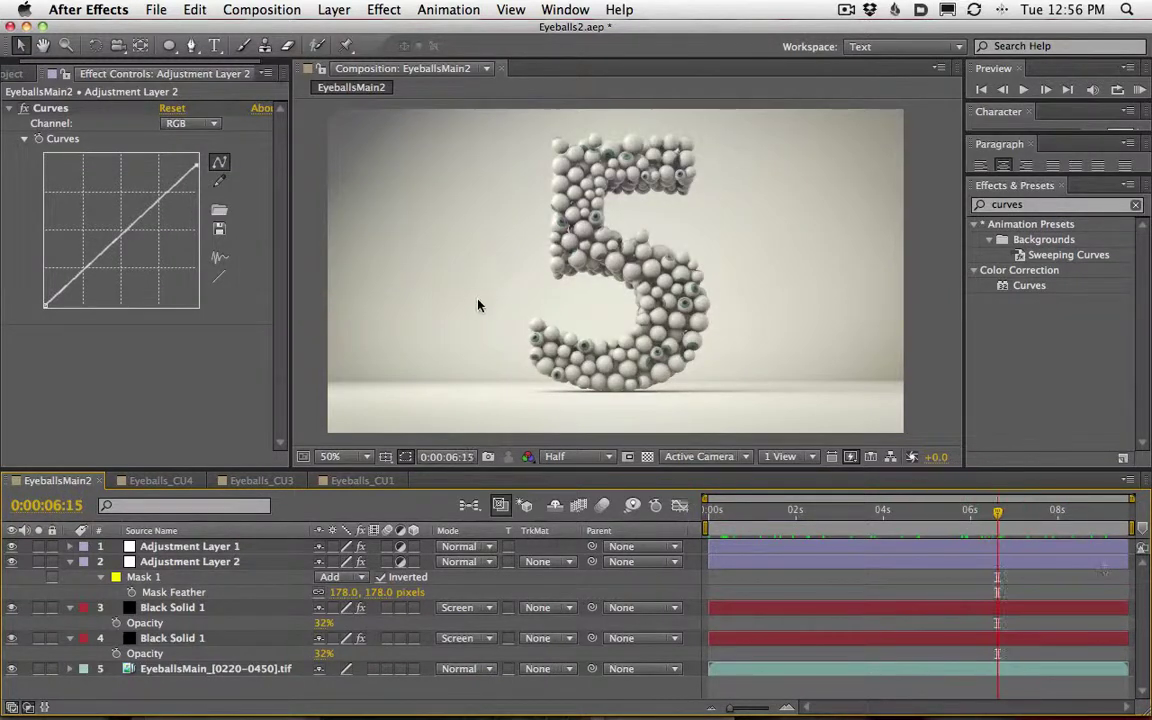
# - Copy both adjustment layers and both Black Solid layers from EyeballsMain2 into the Eyeballs_CU4, Eyeballs_CU3 and Eyeballs_CU1 compositions
pyautogui.click(183, 547)
pyautogui.keyDown('shift'); pyautogui.click(180, 626); pyautogui.keyUp('shift')
pyautogui.press('super+c')
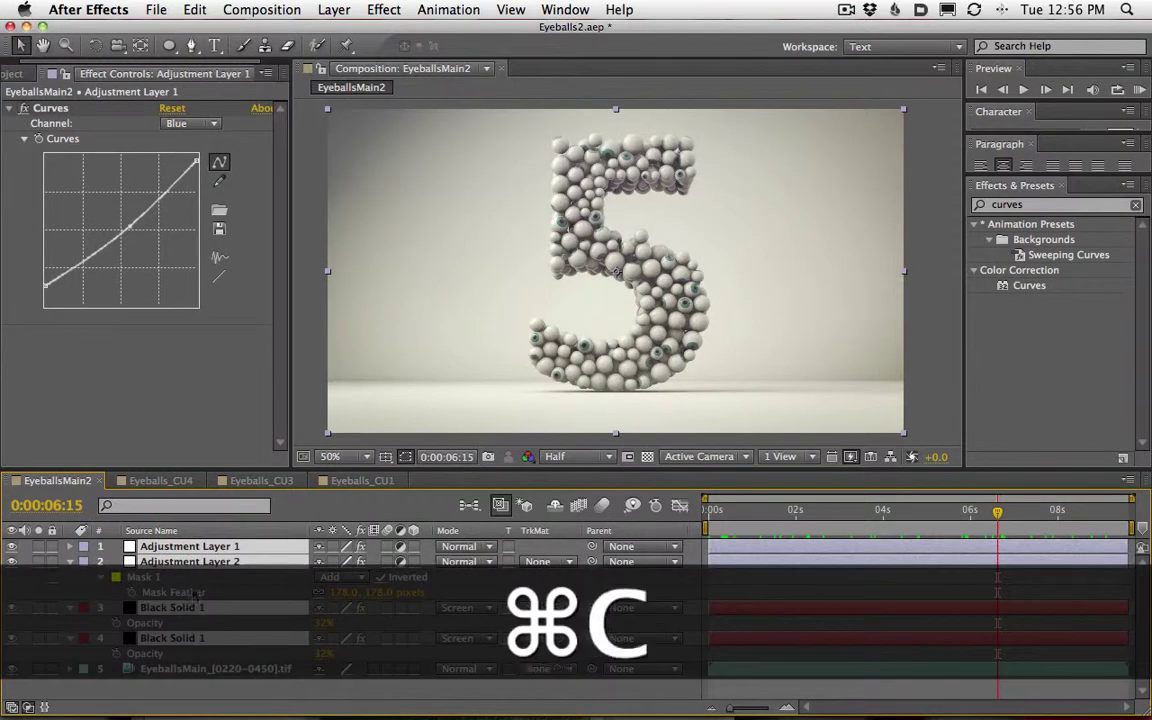
pyautogui.click(160, 480)
pyautogui.press('super+v')
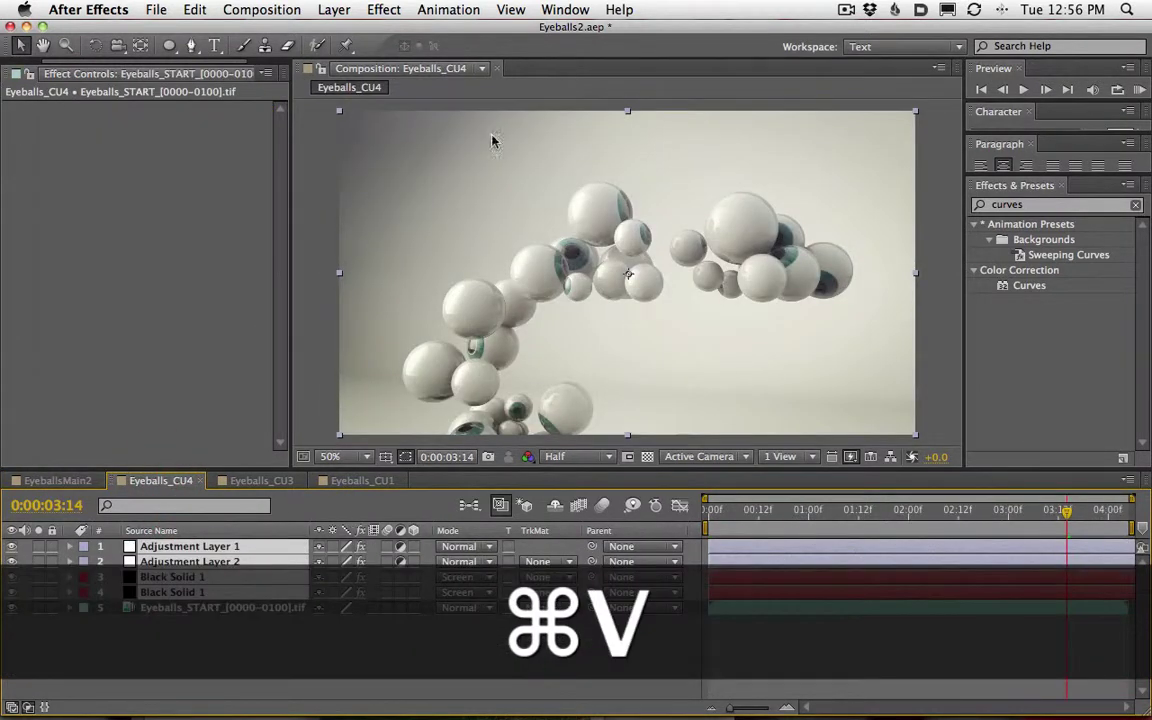
pyautogui.click(262, 480)
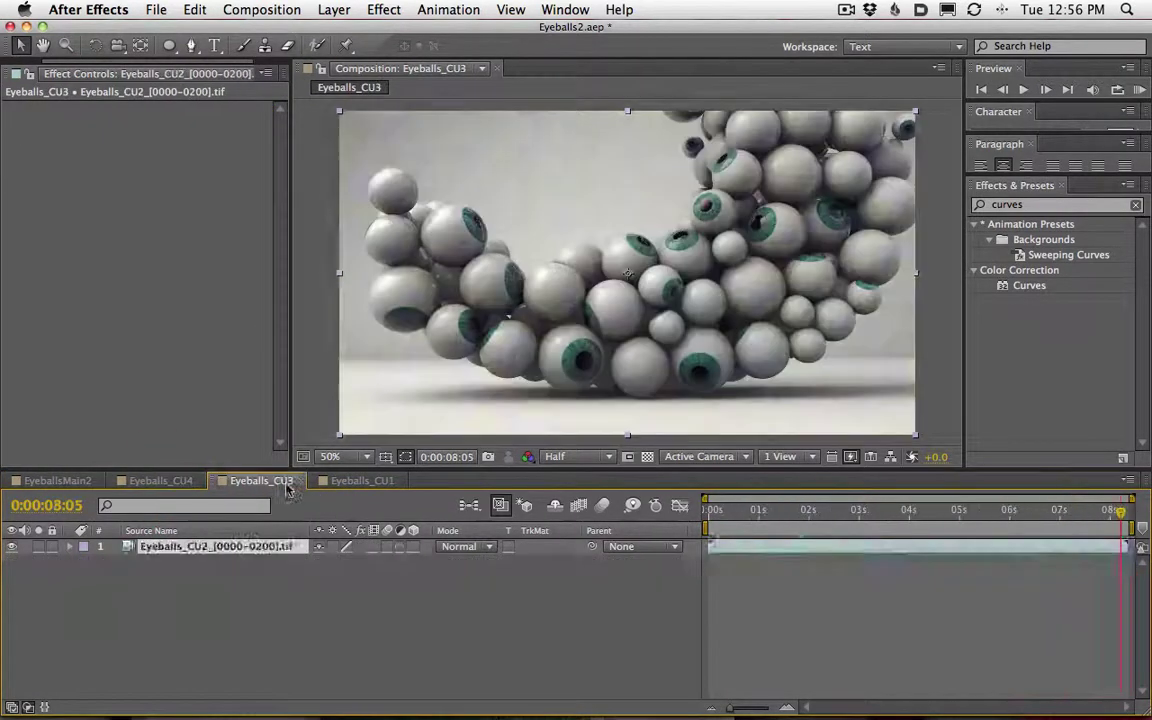
pyautogui.press('super+v')
pyautogui.click(362, 480)
pyautogui.press('super+v')
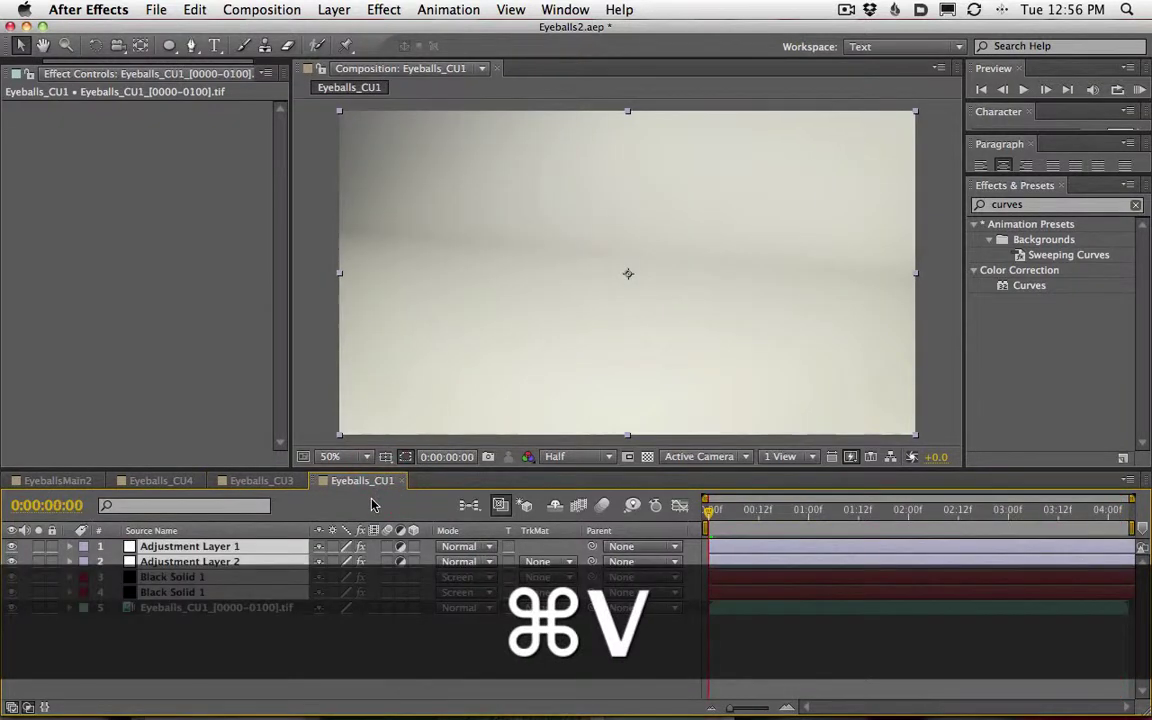
# - Review the pasted grade across the Eyeballs_CU1, Eyeballs_CU4 and Eyeballs_CU3 compositions and return to EyeballsMain2
pyautogui.moveTo(797, 515); pyautogui.dragTo(1008, 509)
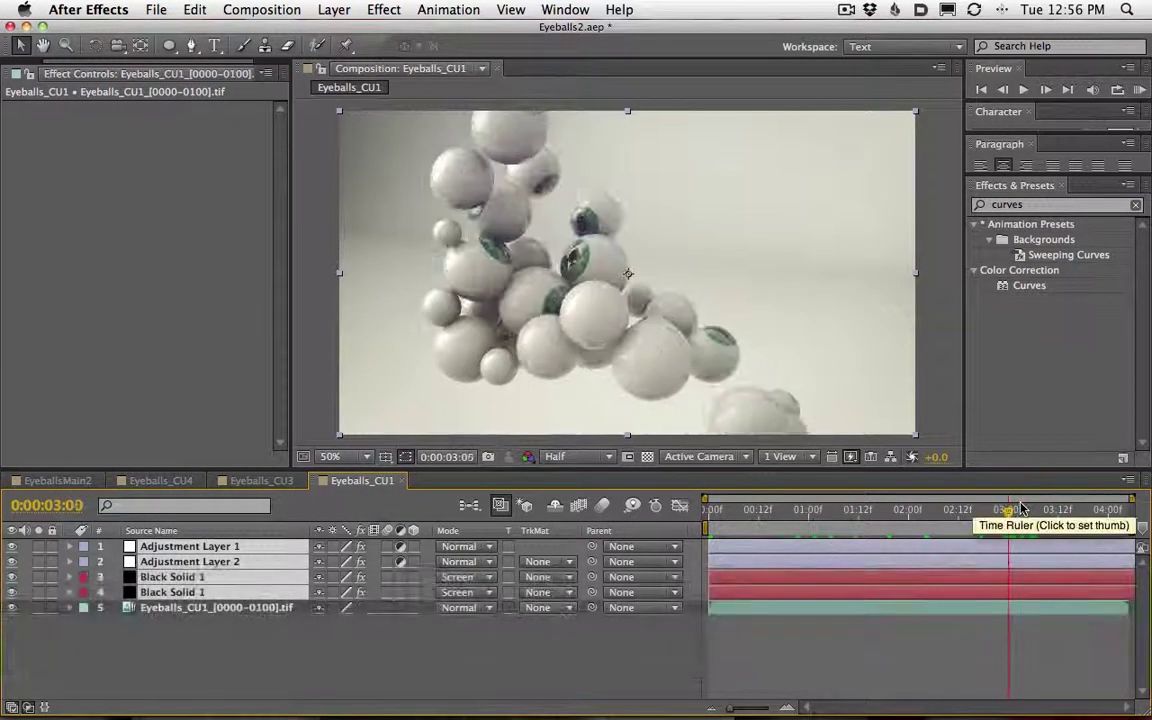
pyautogui.click(160, 480)
pyautogui.moveTo(760, 510); pyautogui.dragTo(1036, 512)
pyautogui.click(262, 480)
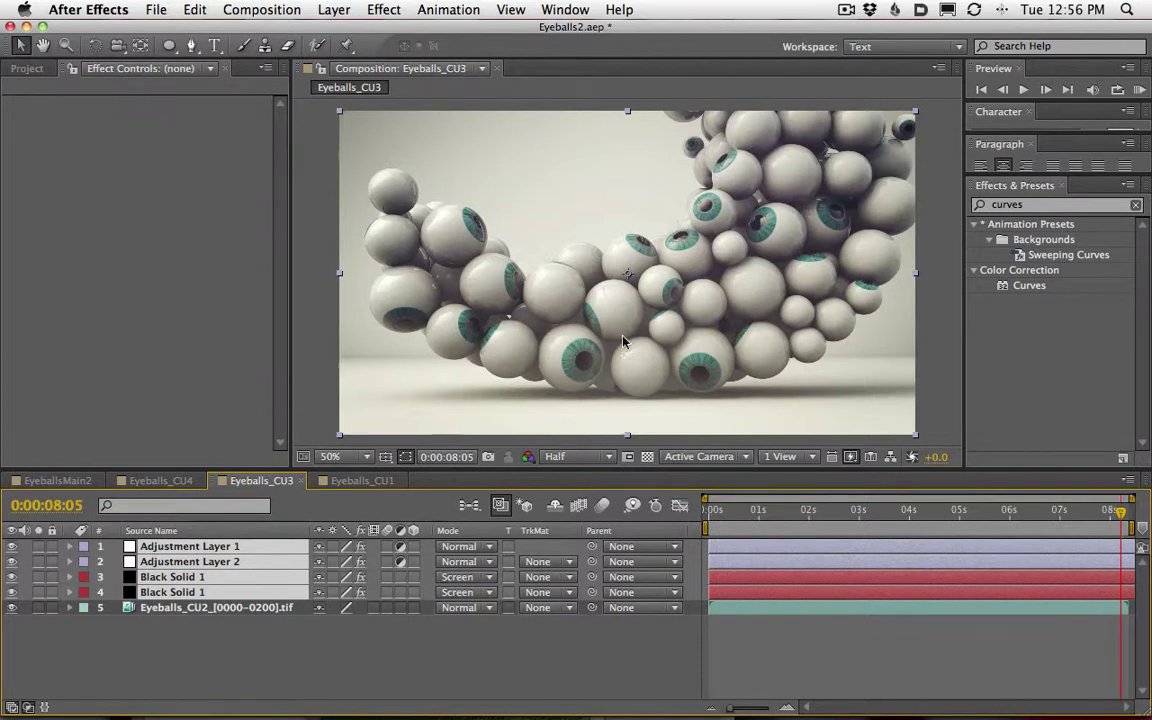
pyautogui.press('space')
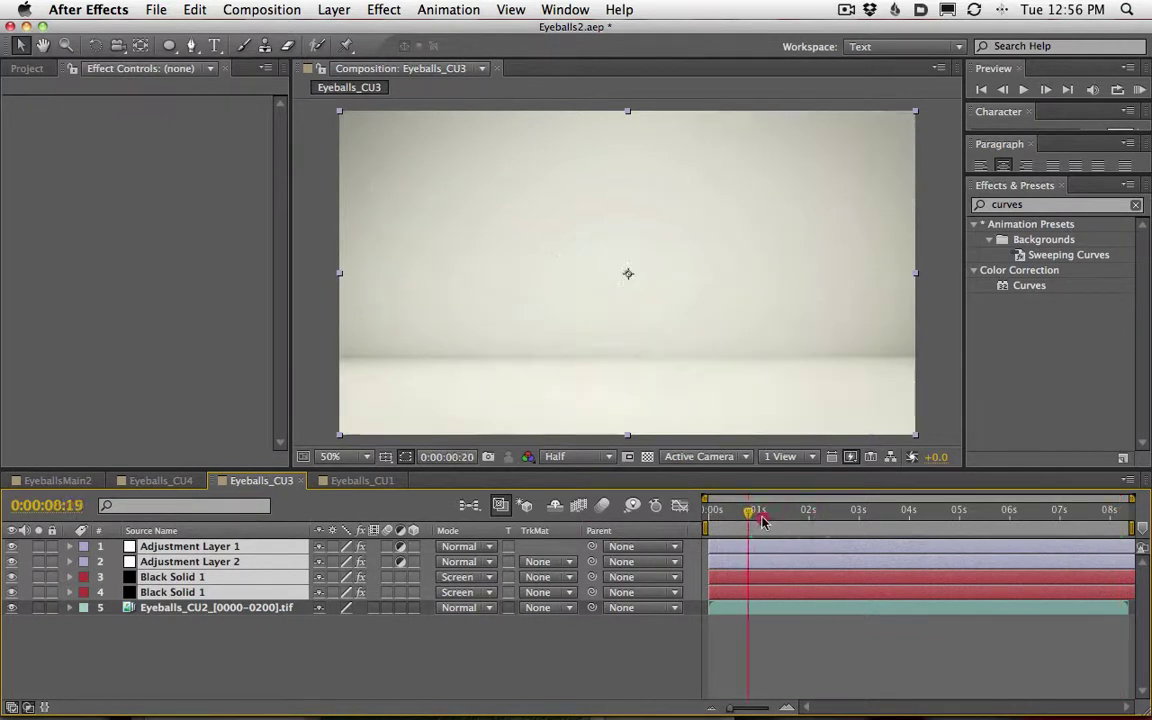
pyautogui.click(360, 481)
pyautogui.press('space')
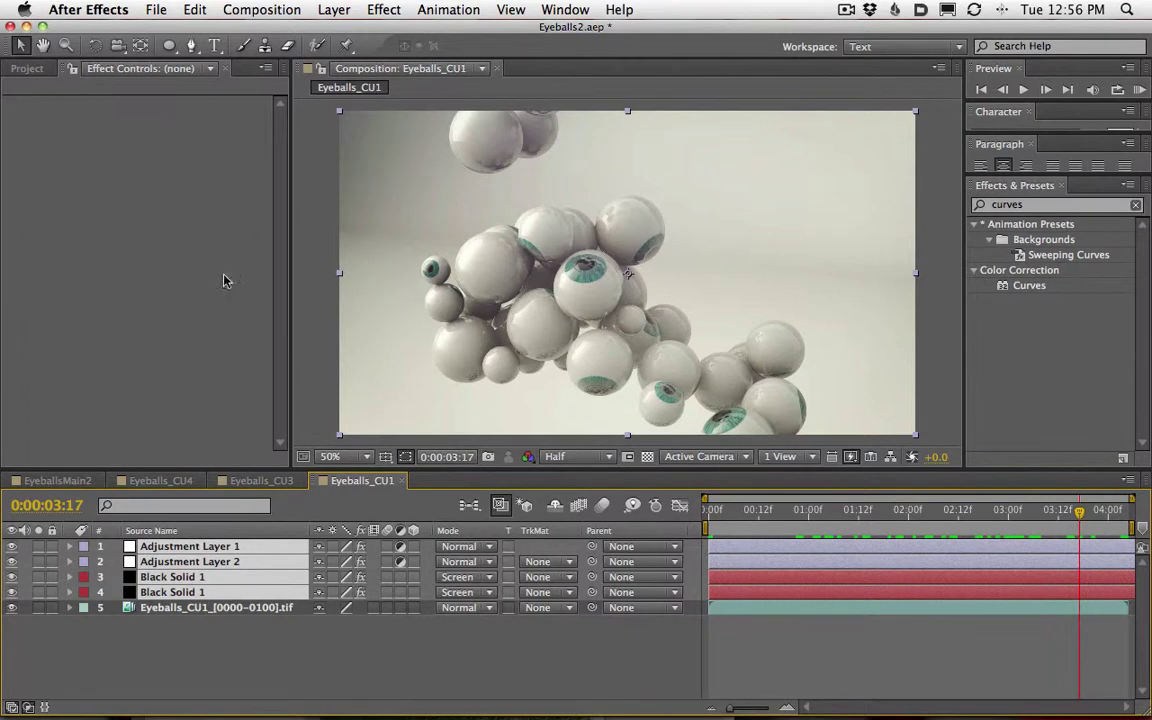
pyautogui.press('space')
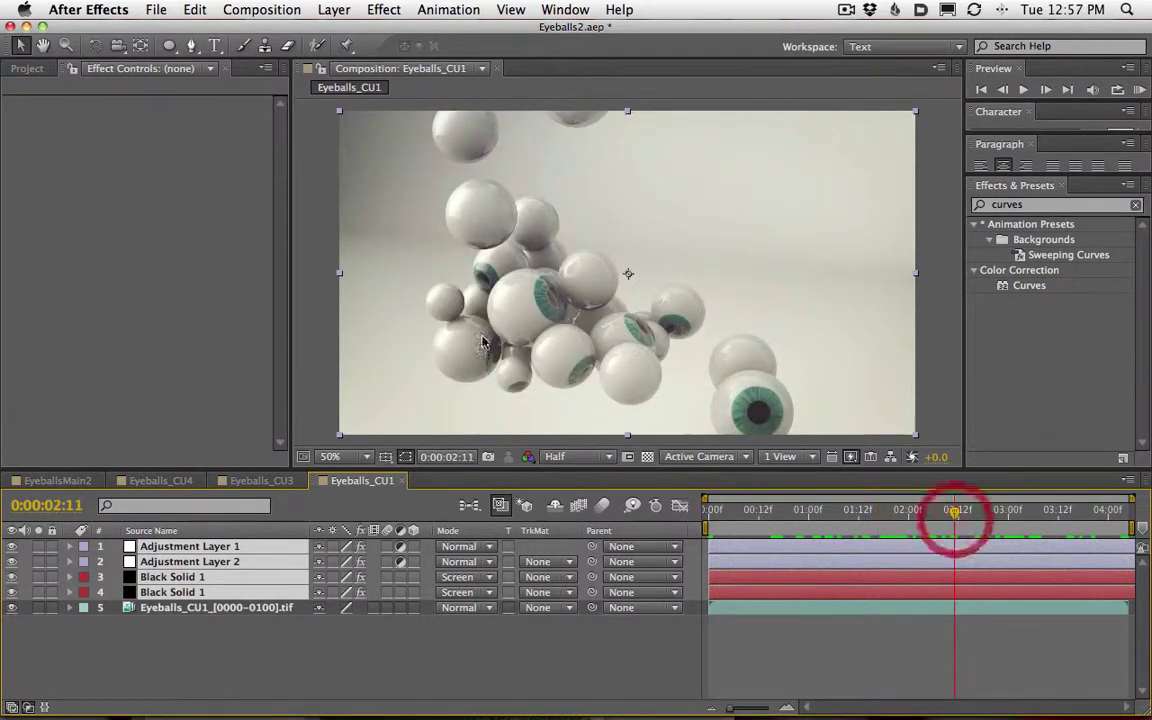
pyautogui.click(250, 481)
pyautogui.click(165, 481)
pyautogui.click(70, 481)
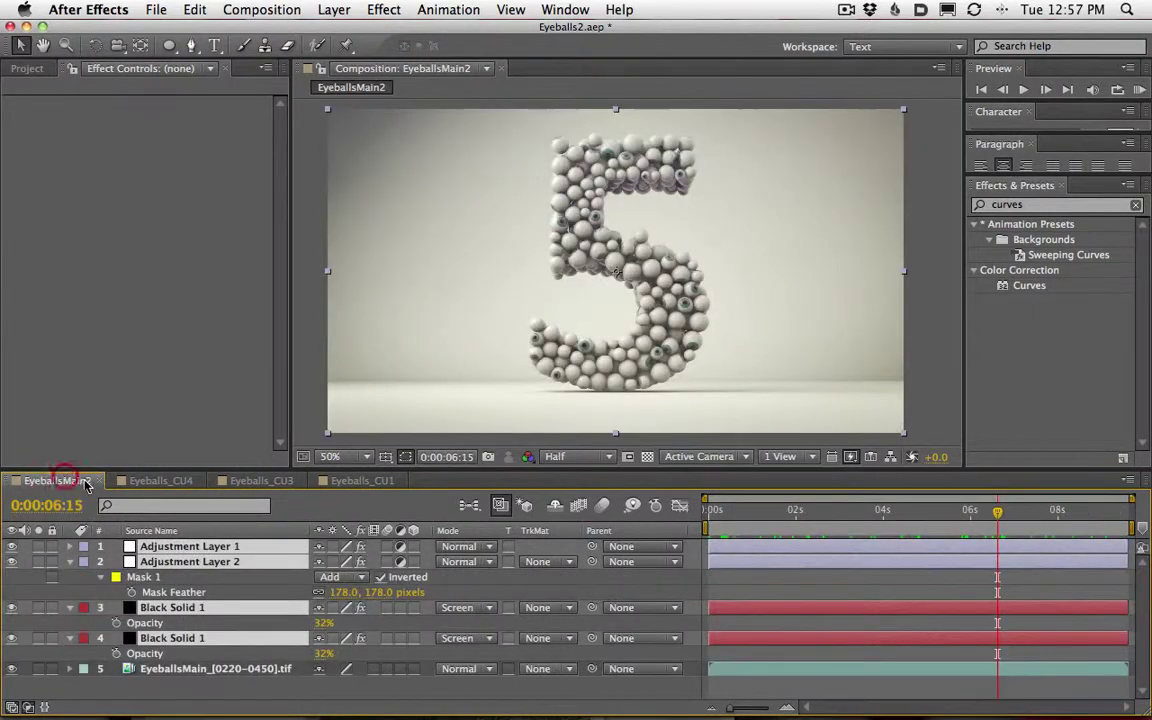
# - Select the EyeballsMain2, Eyeballs_CU4, Eyeballs_CU3 and Eyeballs_CU1 compositions in that order and start a new composition from them
pyautogui.click(30, 68)
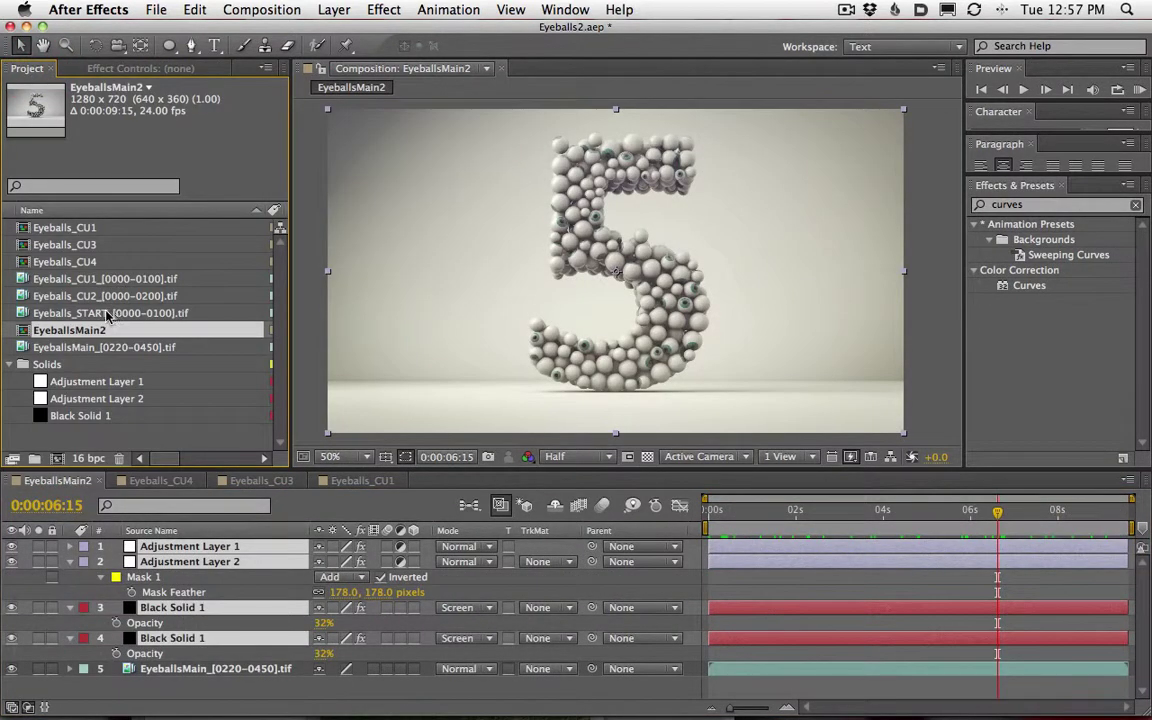
pyautogui.keyDown('super'); pyautogui.click(80, 228); pyautogui.keyUp('super')
pyautogui.keyDown('super'); pyautogui.click(84, 245); pyautogui.keyUp('super')
pyautogui.keyDown('super'); pyautogui.click(86, 262); pyautogui.keyUp('super')
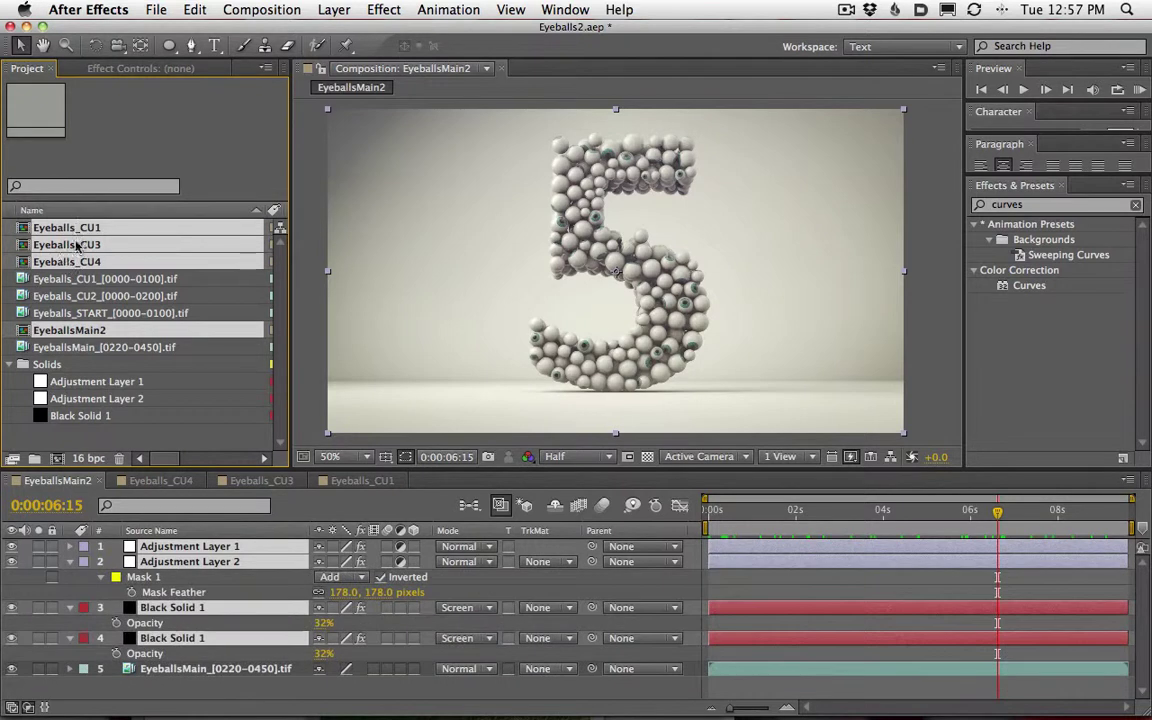
pyautogui.click(88, 331)
pyautogui.keyDown('super'); pyautogui.click(80, 228); pyautogui.keyUp('super')
pyautogui.keyDown('super'); pyautogui.click(82, 245); pyautogui.keyUp('super')
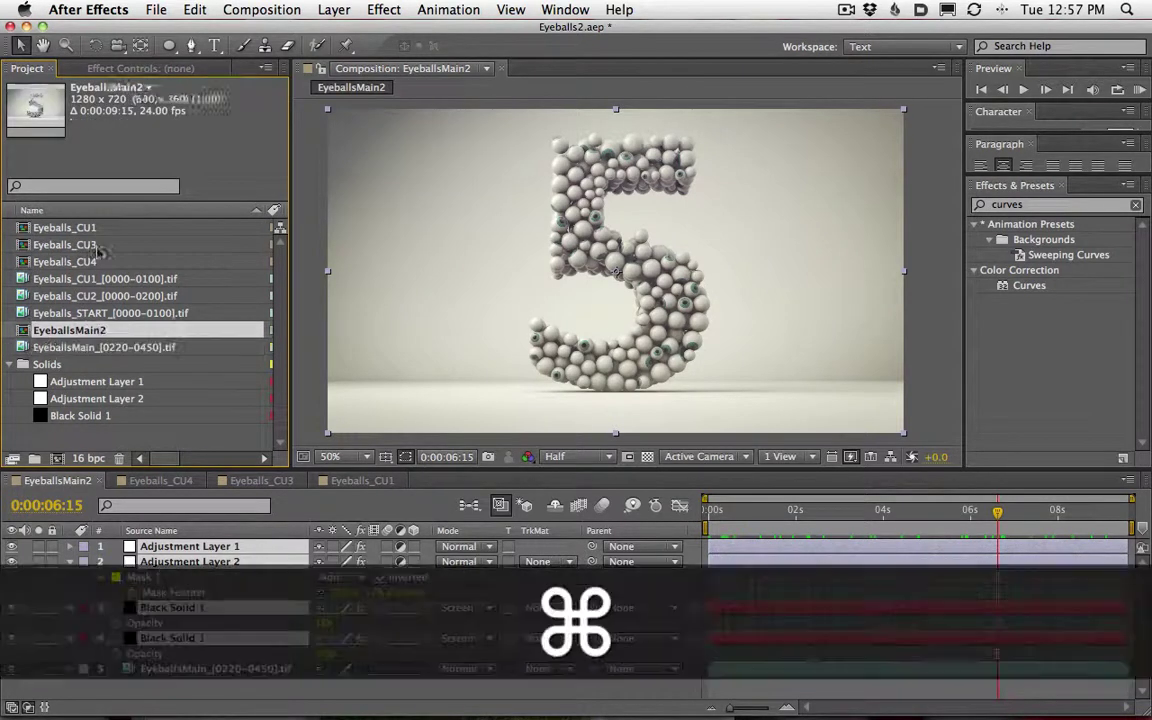
pyautogui.keyDown('super'); pyautogui.click(80, 262); pyautogui.keyUp('super')
pyautogui.moveTo(80, 262); pyautogui.dragTo(59, 459)
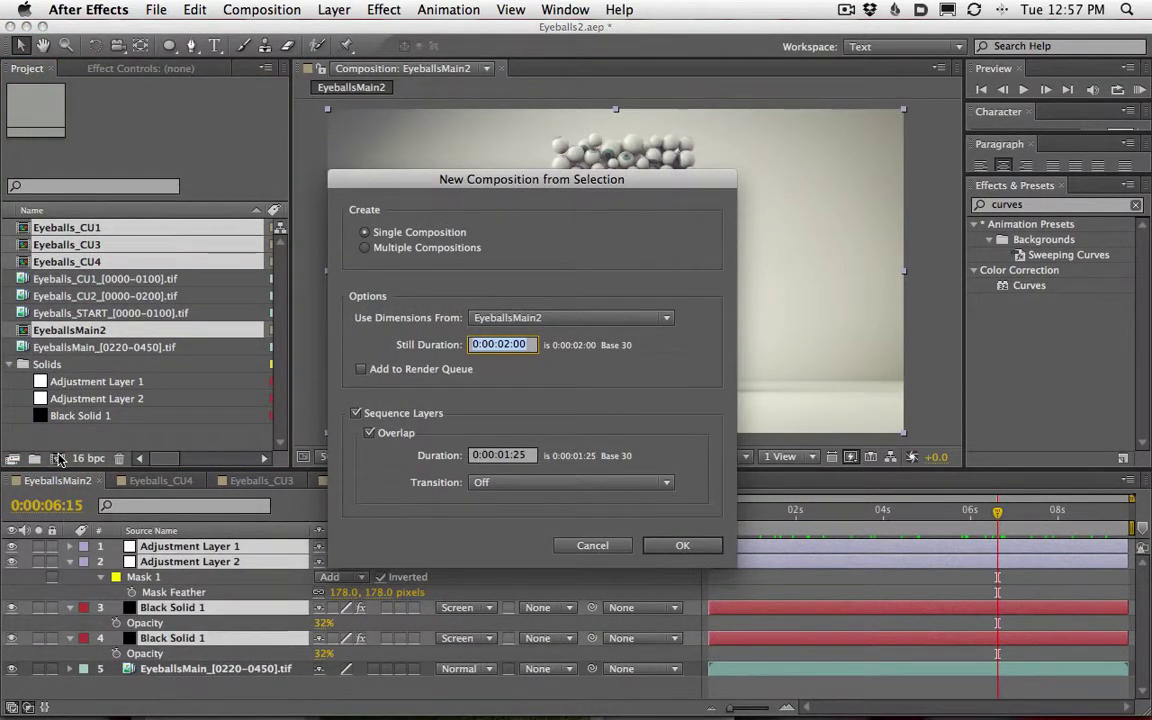
# - Create a single composition with EyeballsMain2's dimensions and sequenced layers without overlap, and scrub through the edit to 0:00:22:06
pyautogui.moveTo(447, 191); pyautogui.dragTo(460, 122)
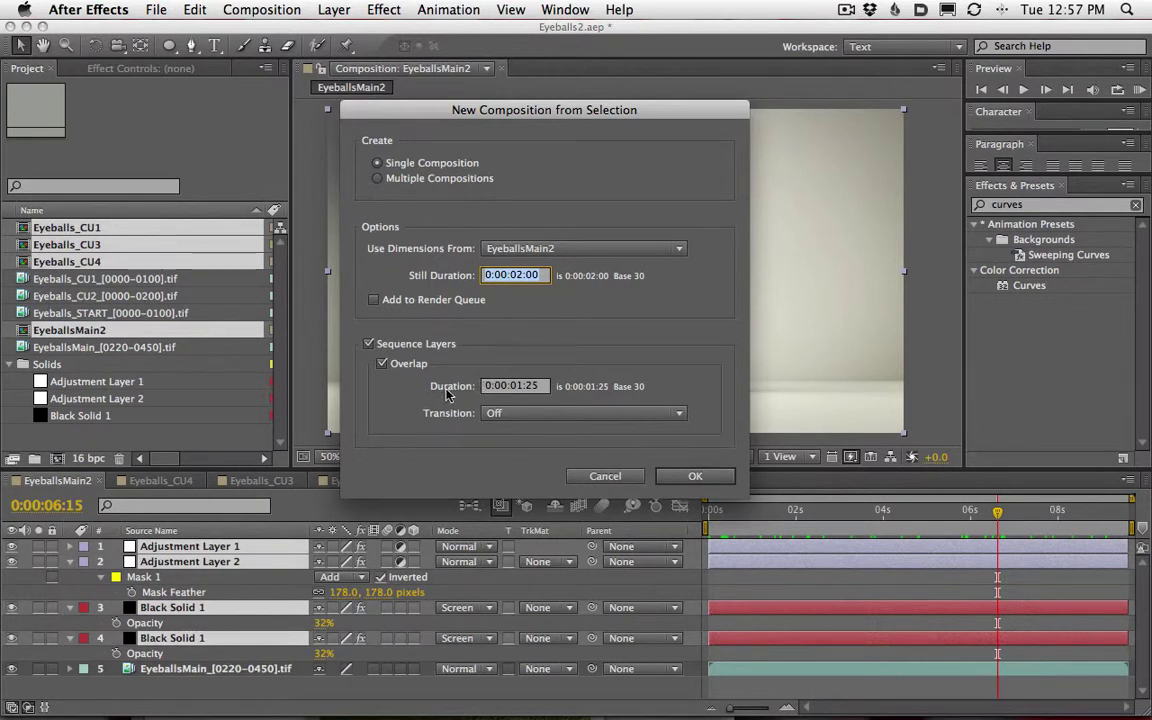
pyautogui.click(382, 364)
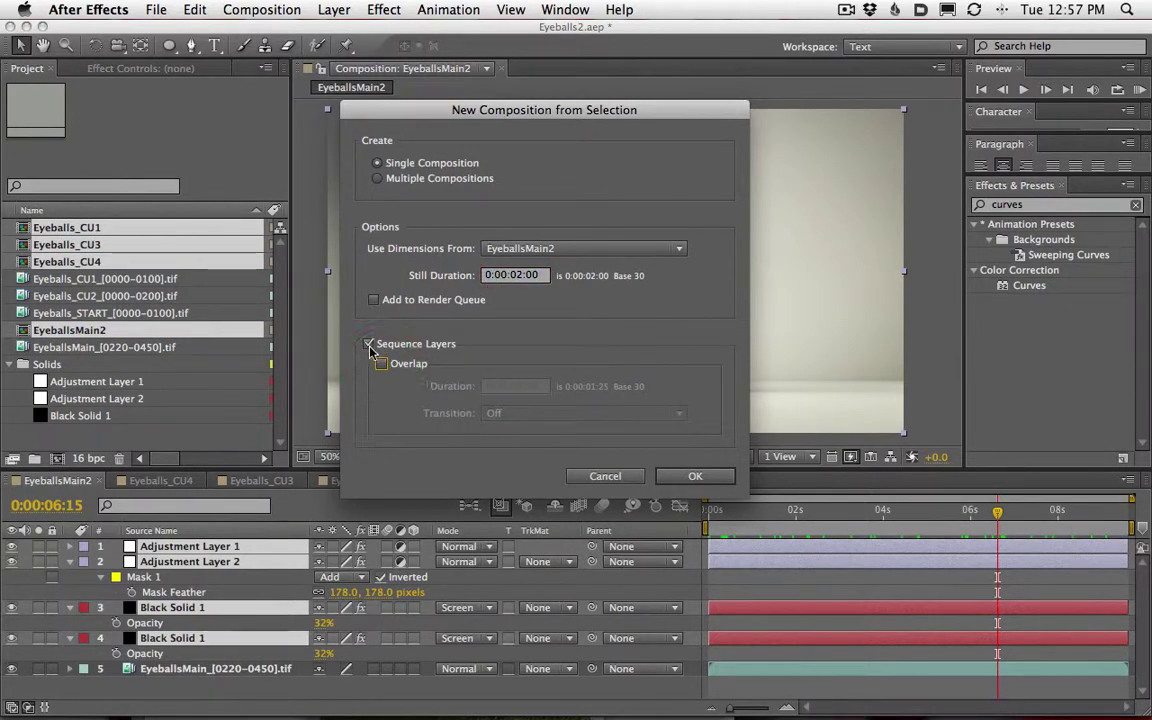
pyautogui.click(693, 477)
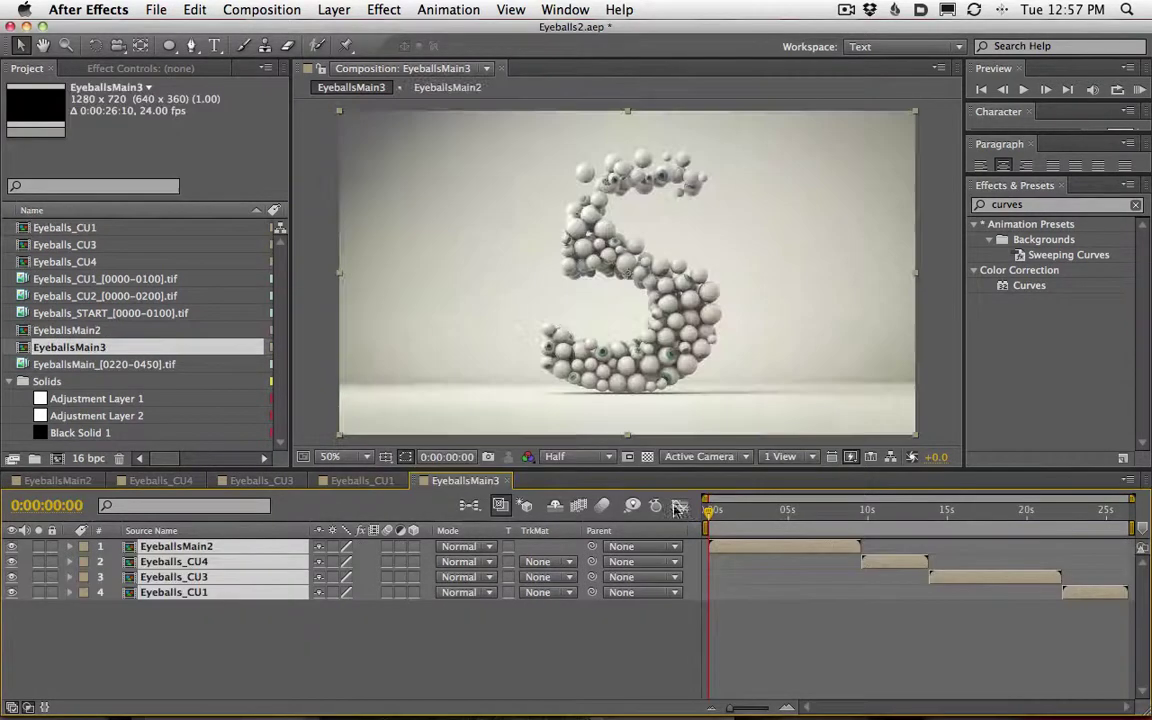
pyautogui.moveTo(728, 511); pyautogui.dragTo(1062, 535)
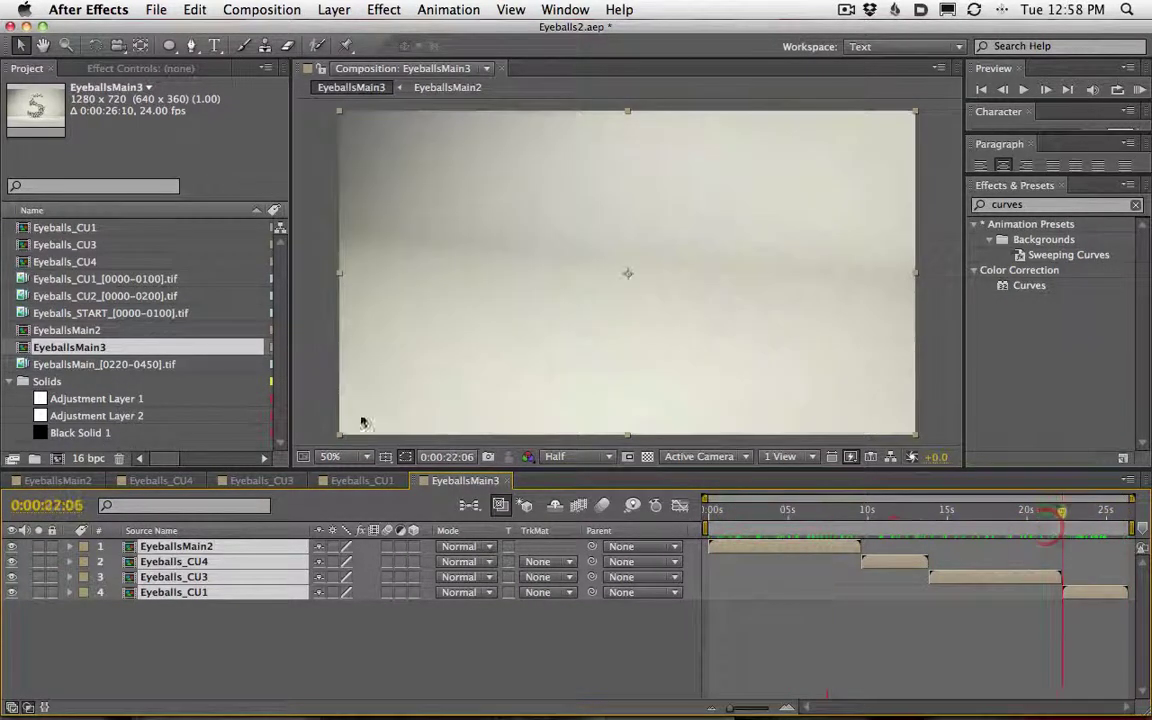
# - Rename the EyeballsMain3 composition to EDIT COMP
pyautogui.click(98, 349)
pyautogui.press('Return')
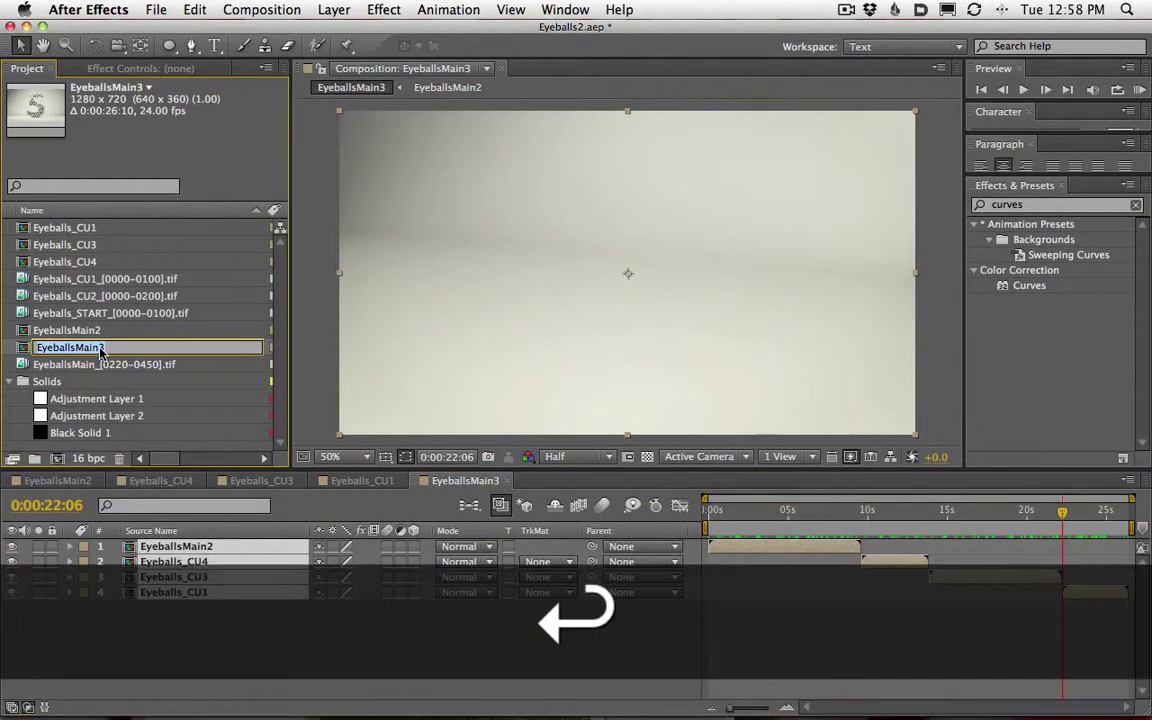
pyautogui.write('ED')
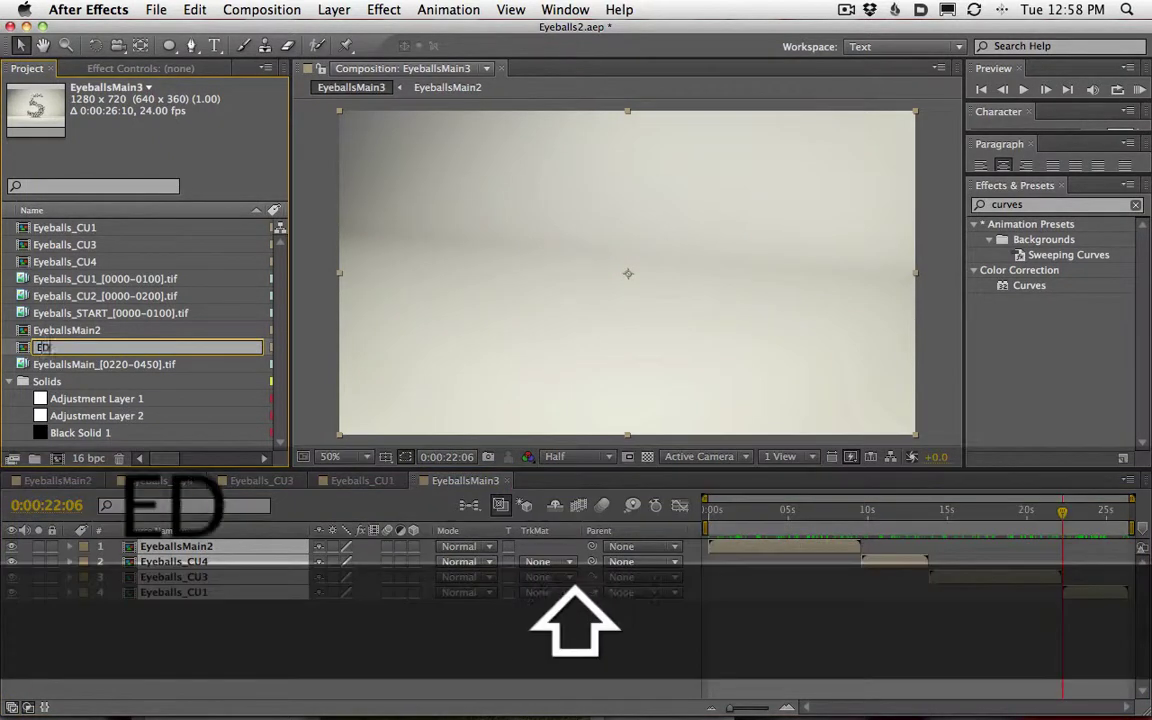
pyautogui.write('IT COMP')
pyautogui.press('Return')
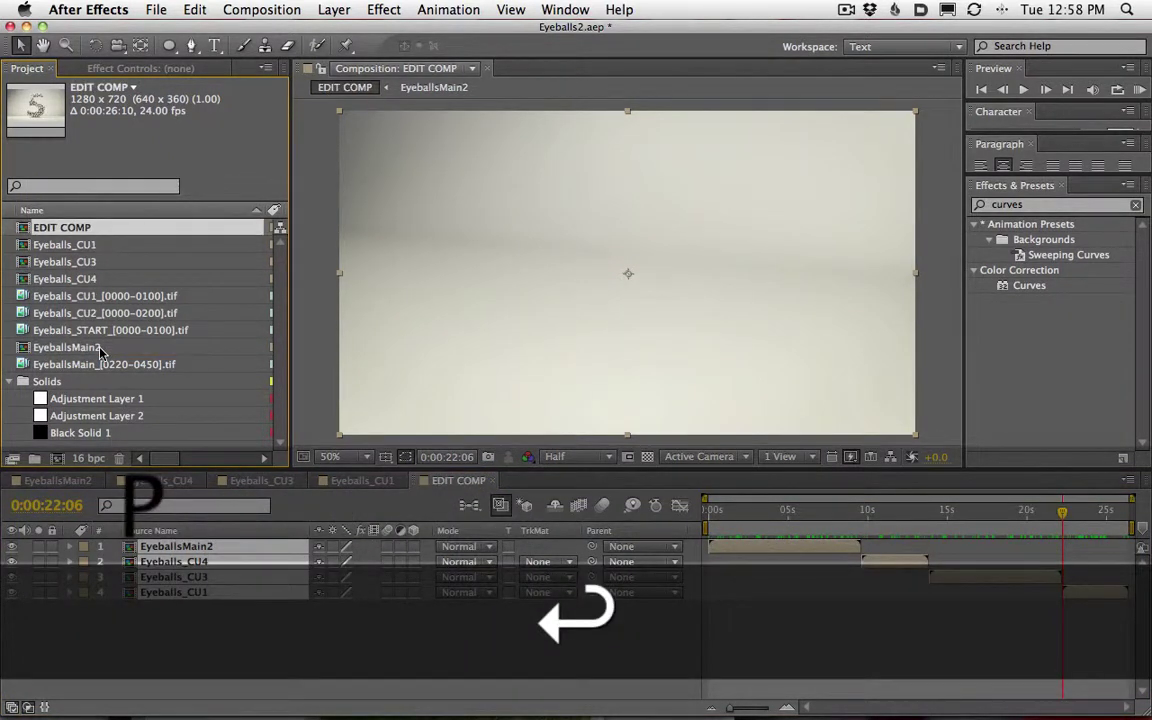
# - Look into the nested EyeballsMain2 composition, return to EDIT COMP and move the EyeballsMain2 layer to the bottom of the layer stack
pyautogui.moveTo(735, 511); pyautogui.dragTo(775, 512)
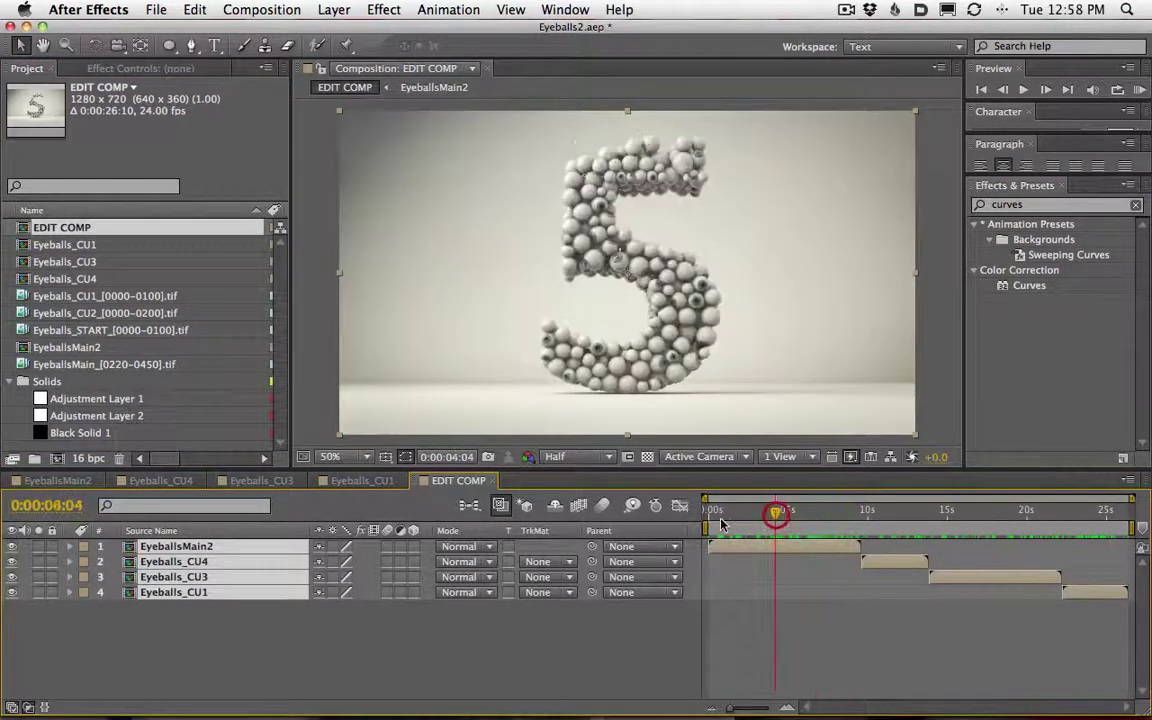
pyautogui.doubleClick(200, 546)
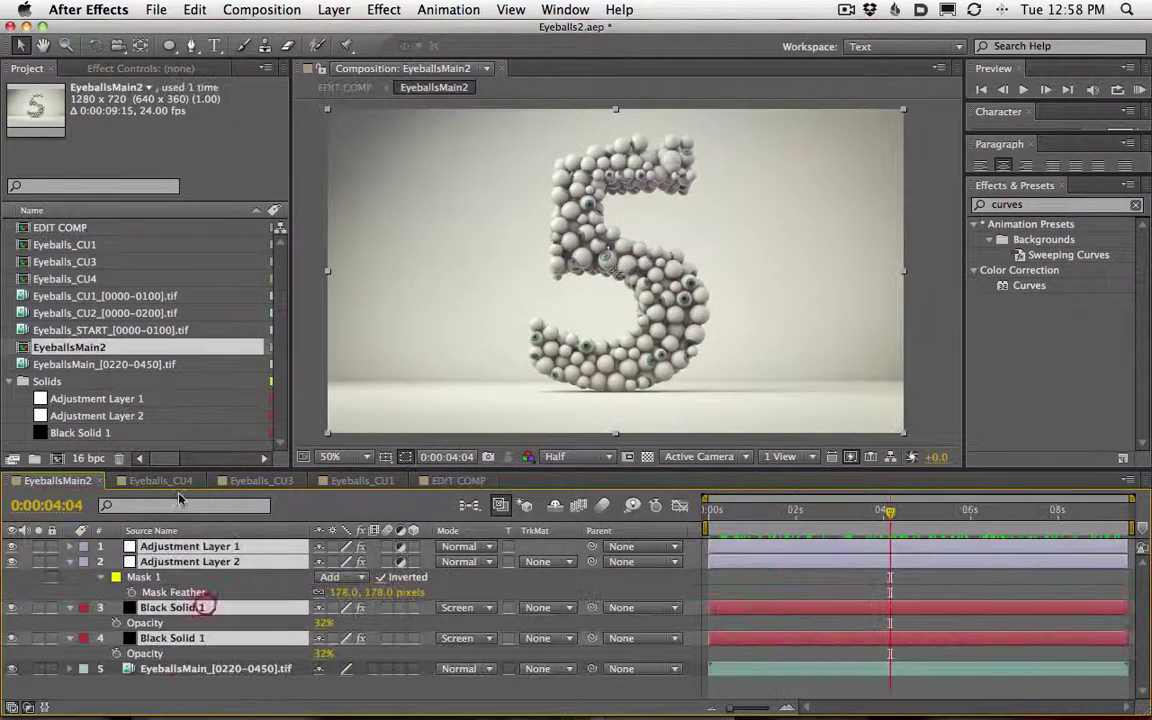
pyautogui.click(456, 480)
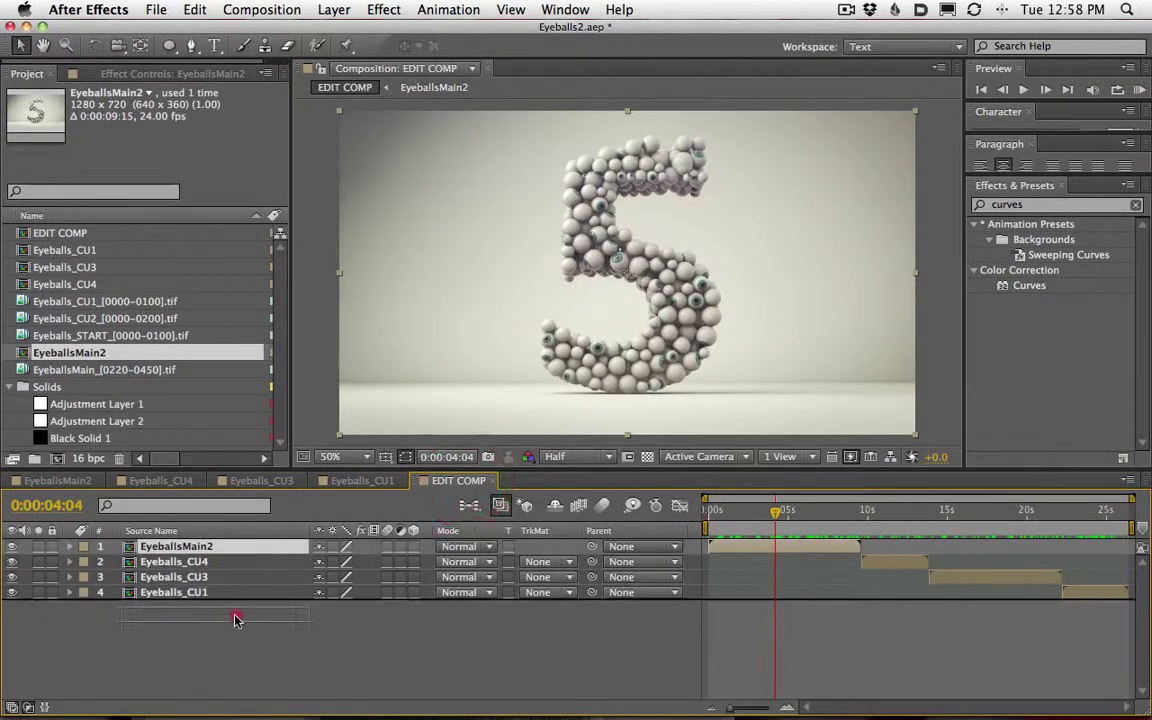
pyautogui.moveTo(236, 603); pyautogui.dragTo(236, 600)
# - Slide the Eyeballs_CU4 layer to the start of the timeline and place Eyeballs_CU1 so that it begins where Eyeballs_CU4 ends
pyautogui.moveTo(897, 525); pyautogui.dragTo(755, 549)
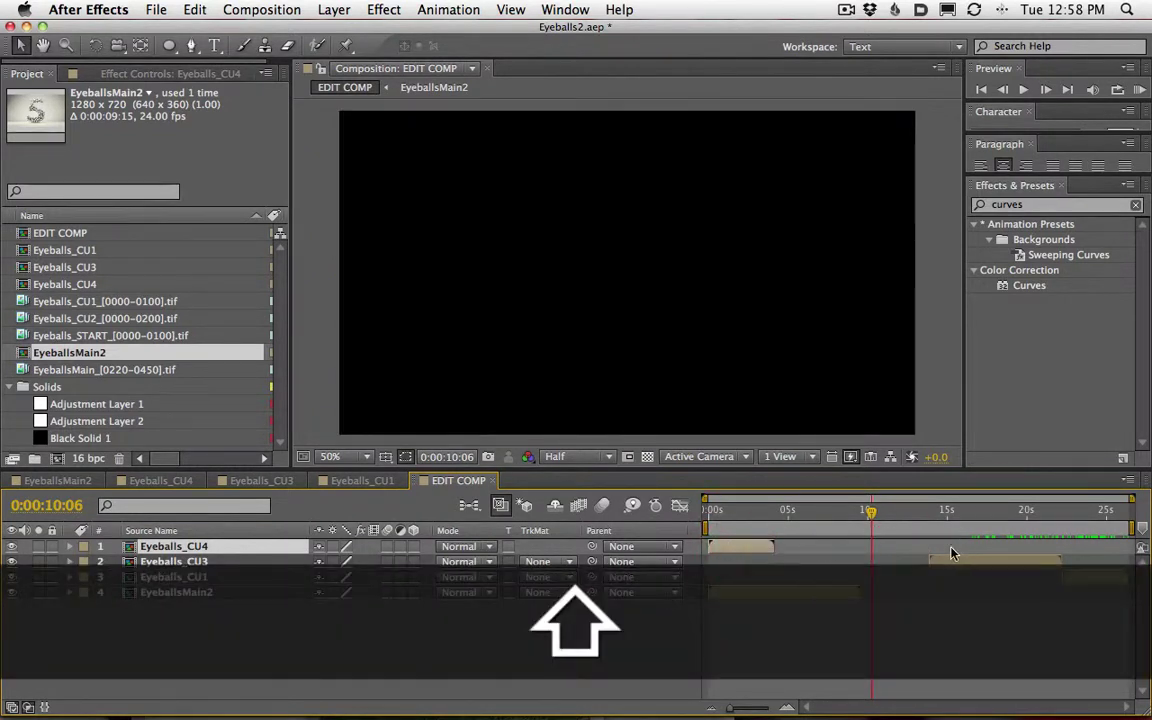
pyautogui.moveTo(870, 512); pyautogui.dragTo(1003, 518)
pyautogui.moveTo(1093, 577); pyautogui.dragTo(821, 577)
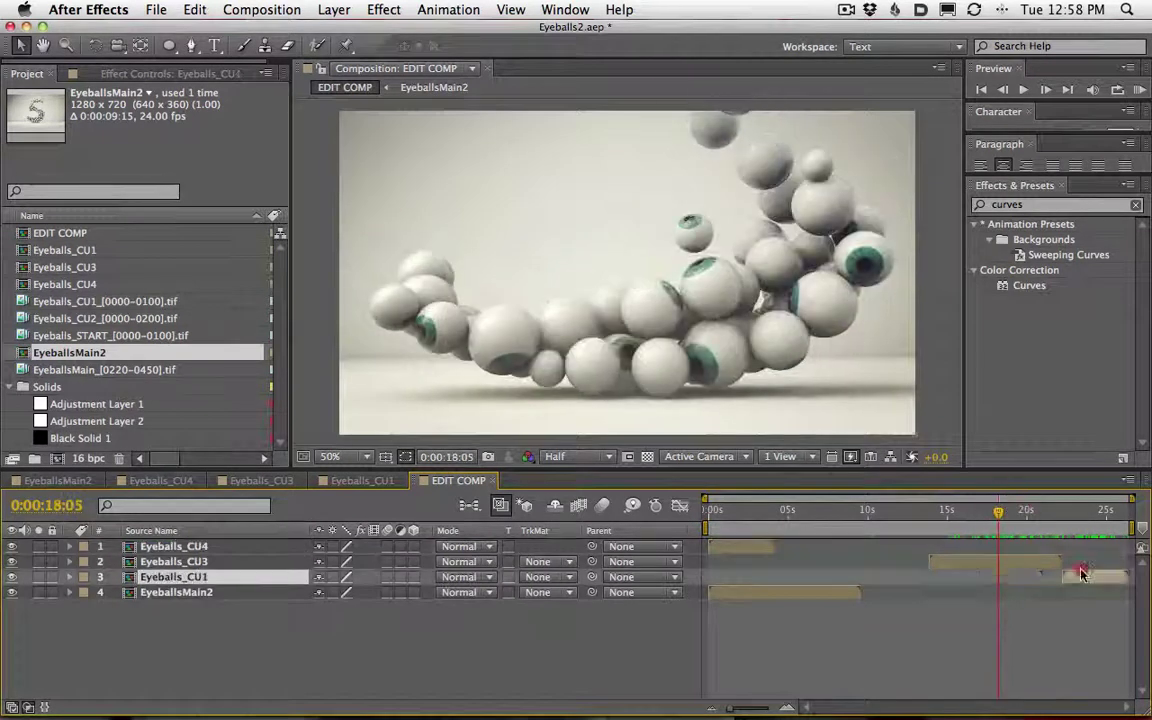
pyautogui.moveTo(815, 513)
pyautogui.mouseDown()
pyautogui.moveTo(797, 513)
pyautogui.moveTo(858, 516)
pyautogui.moveTo(797, 516)
pyautogui.moveTo(825, 528)
pyautogui.moveTo(818, 520)
pyautogui.mouseUp()
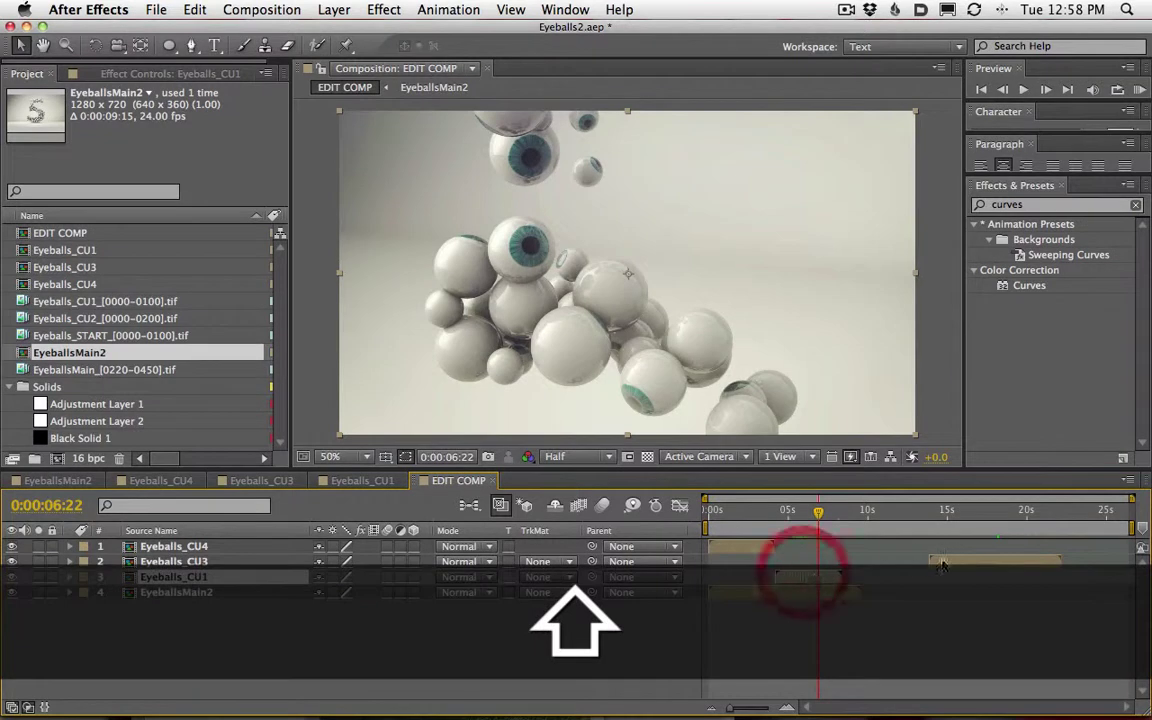
# - Line up Eyeballs_CU3 and EyeballsMain2 in time after Eyeballs_CU1, and put Eyeballs_CU3 below Eyeballs_CU1 in the layer stack
pyautogui.moveTo(940, 562); pyautogui.dragTo(855, 563)
pyautogui.moveTo(740, 597); pyautogui.dragTo(972, 594)
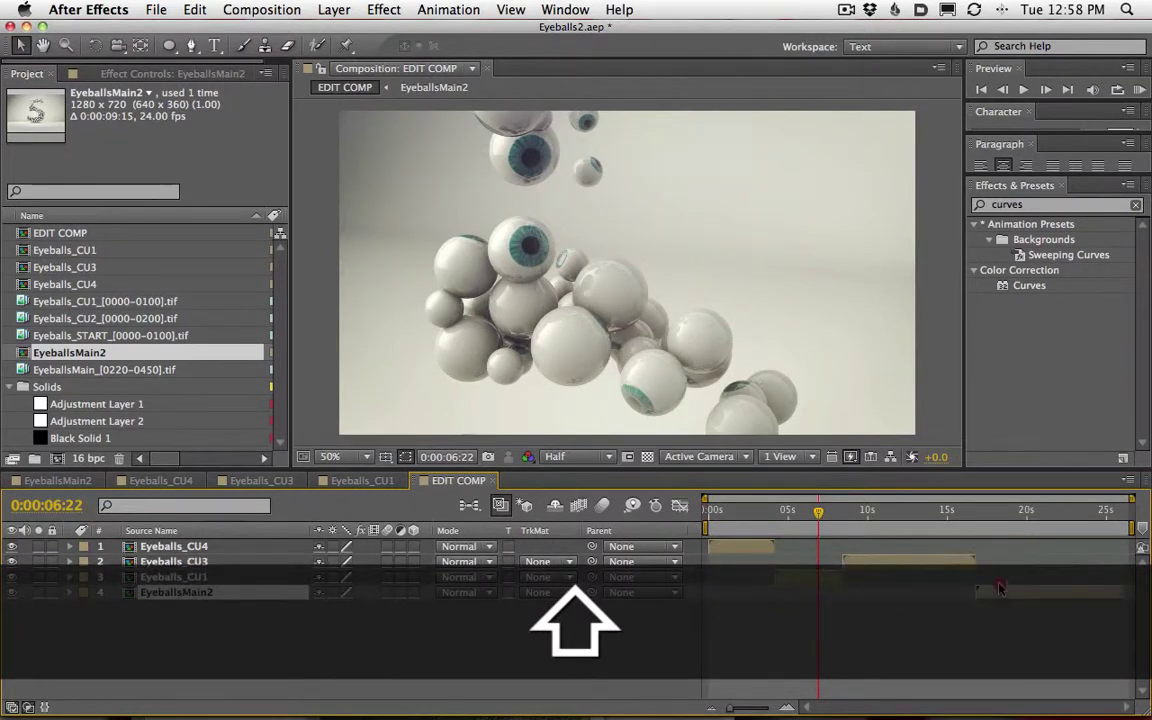
pyautogui.moveTo(228, 557); pyautogui.dragTo(185, 580)
# - Trim the end of the Eyeballs_CU4 layer to 0:00:02:21
pyautogui.click(732, 515)
pyautogui.moveTo(732, 515); pyautogui.dragTo(759, 513)
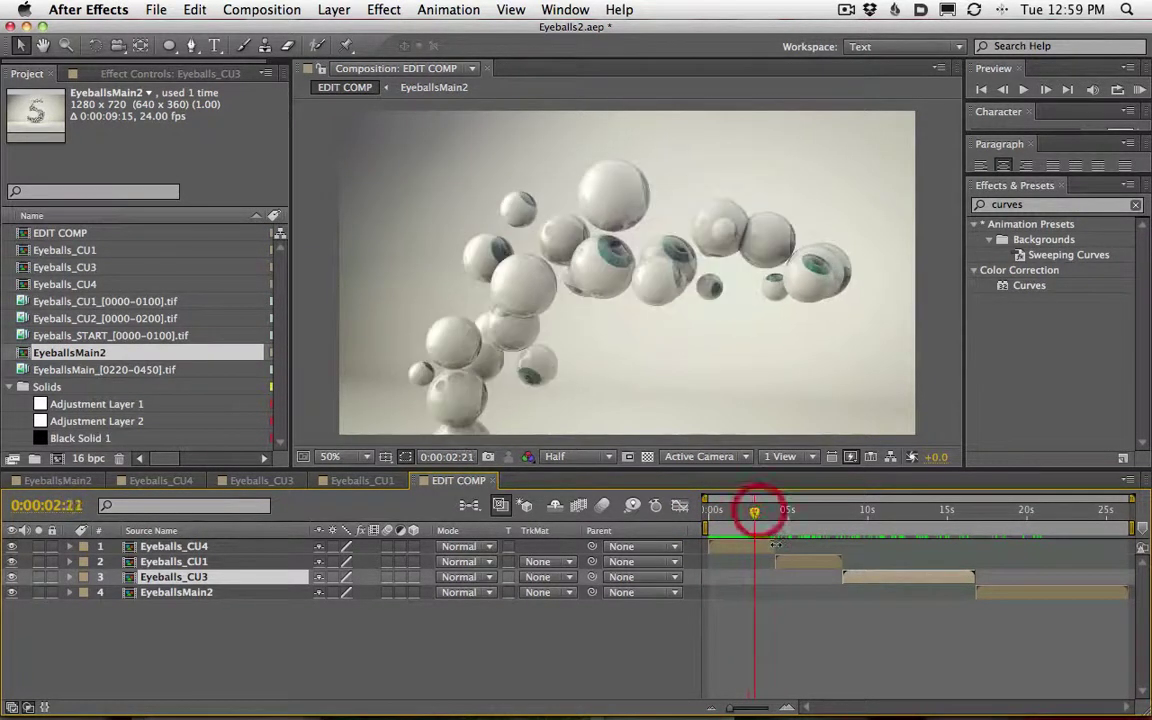
pyautogui.click(777, 544)
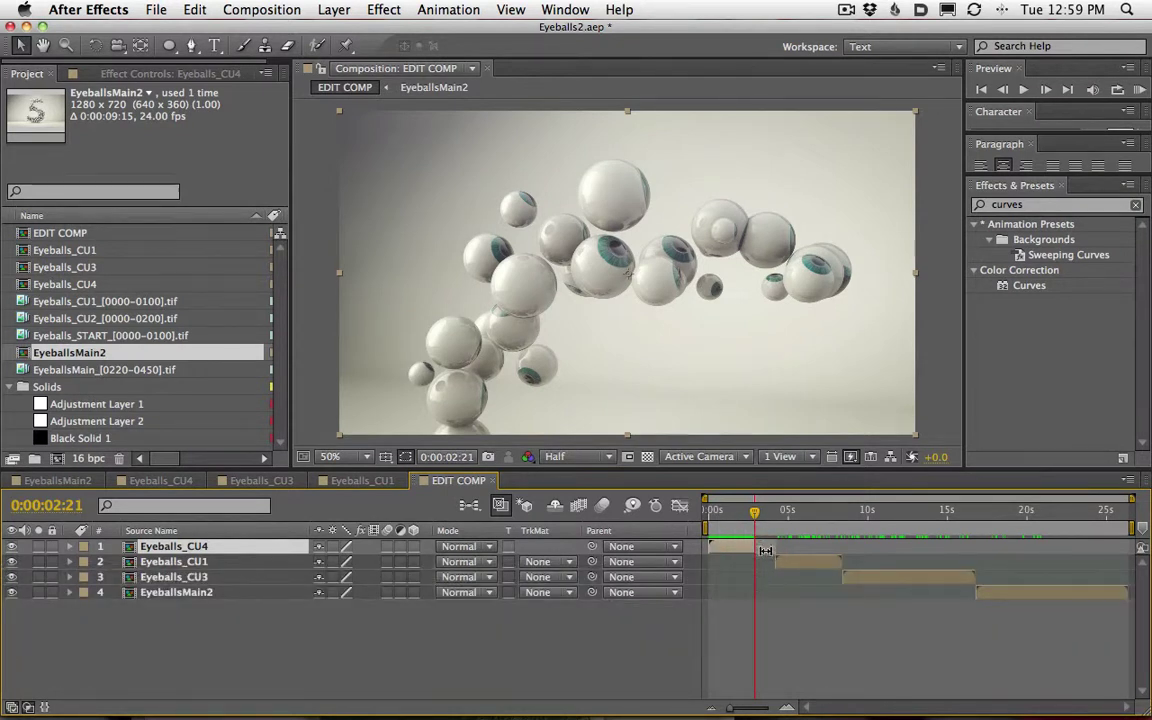
# - Trim the start of the Eyeballs_CU1 layer at 0:00:05:20 and slide the layer back against the end of Eyeballs_CU4
pyautogui.moveTo(777, 523)
pyautogui.mouseDown()
pyautogui.moveTo(803, 511)
pyautogui.moveTo(799, 526)
pyautogui.mouseUp()
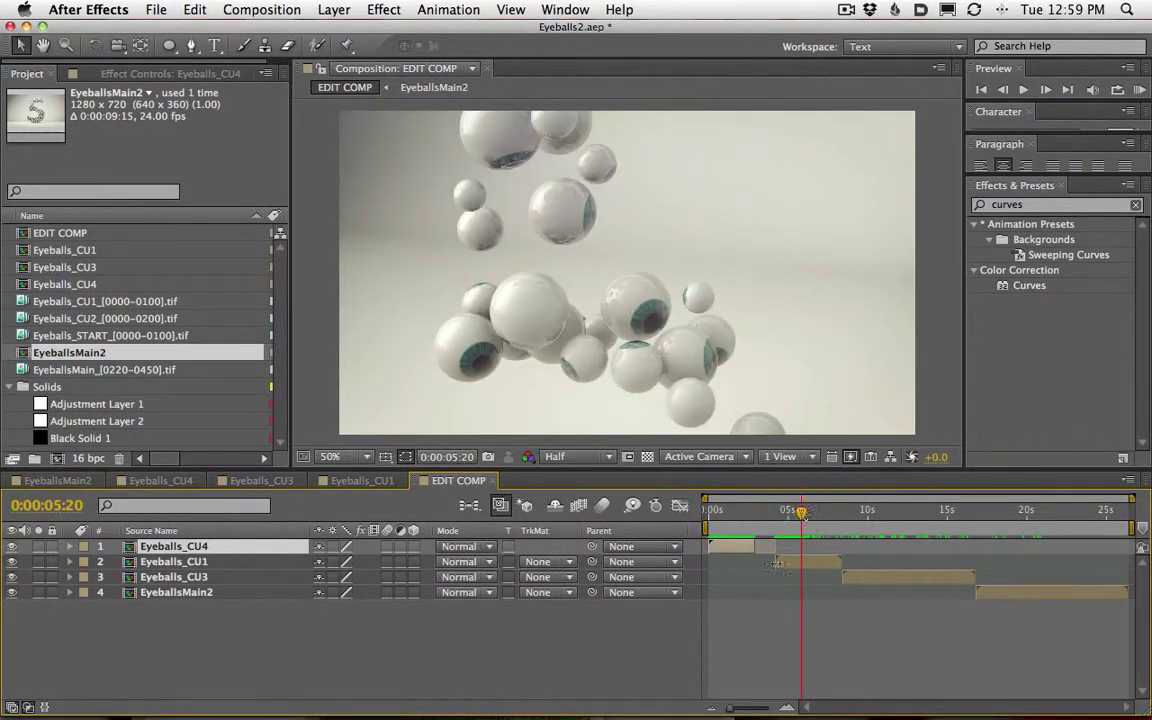
pyautogui.click(779, 564)
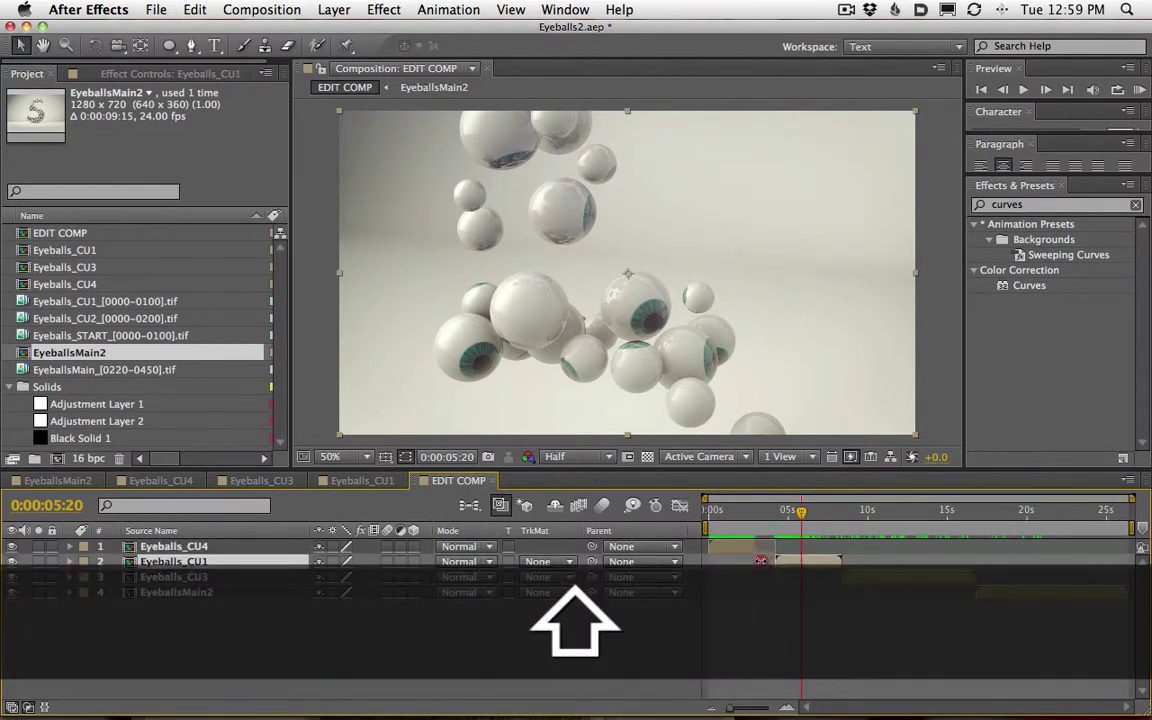
pyautogui.keyDown('shift'); pyautogui.moveTo(812, 575); pyautogui.dragTo(754, 562); pyautogui.keyUp('shift')
# - Trim the start of the Eyeballs_CU3 layer at 0:00:12:16 and slide the layer back against the end of Eyeballs_CU1
pyautogui.moveTo(752, 515); pyautogui.dragTo(910, 522)
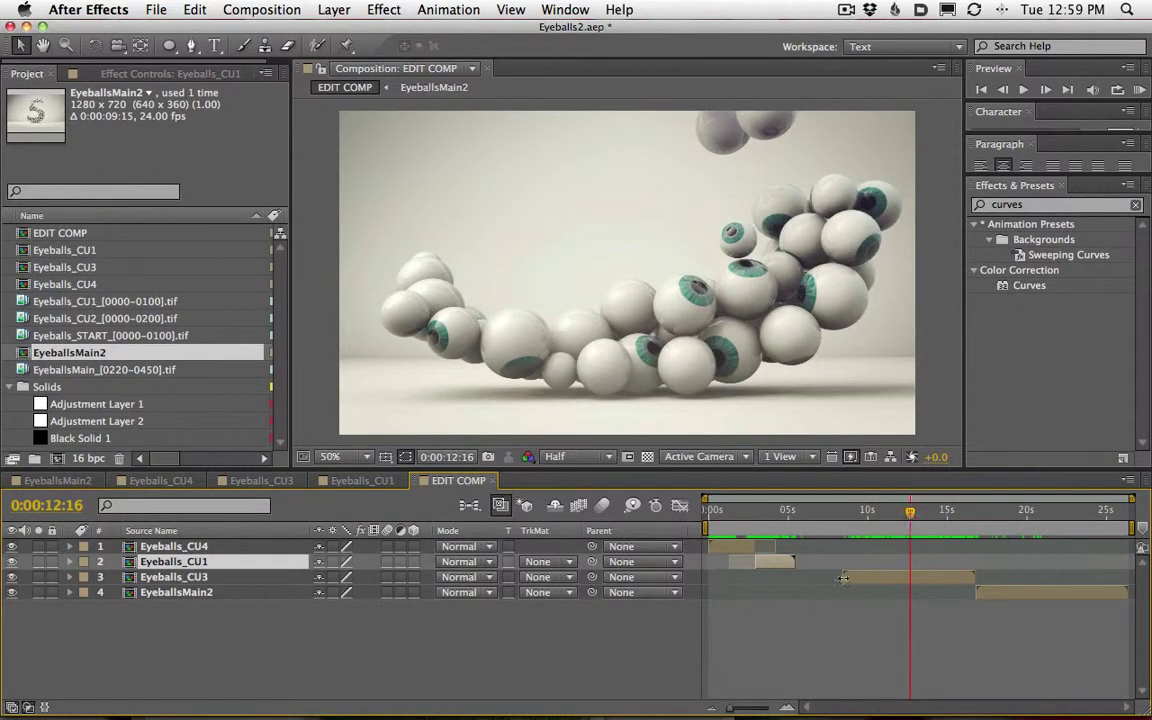
pyautogui.click(843, 578)
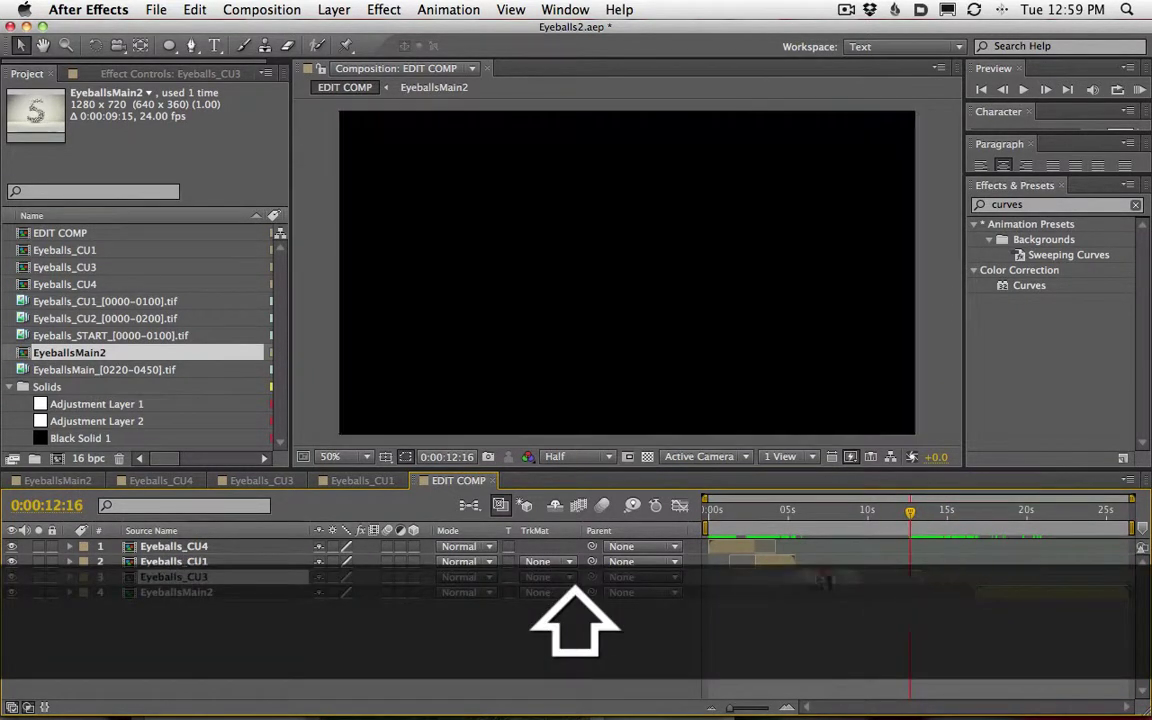
pyautogui.moveTo(765, 514); pyautogui.dragTo(827, 591)
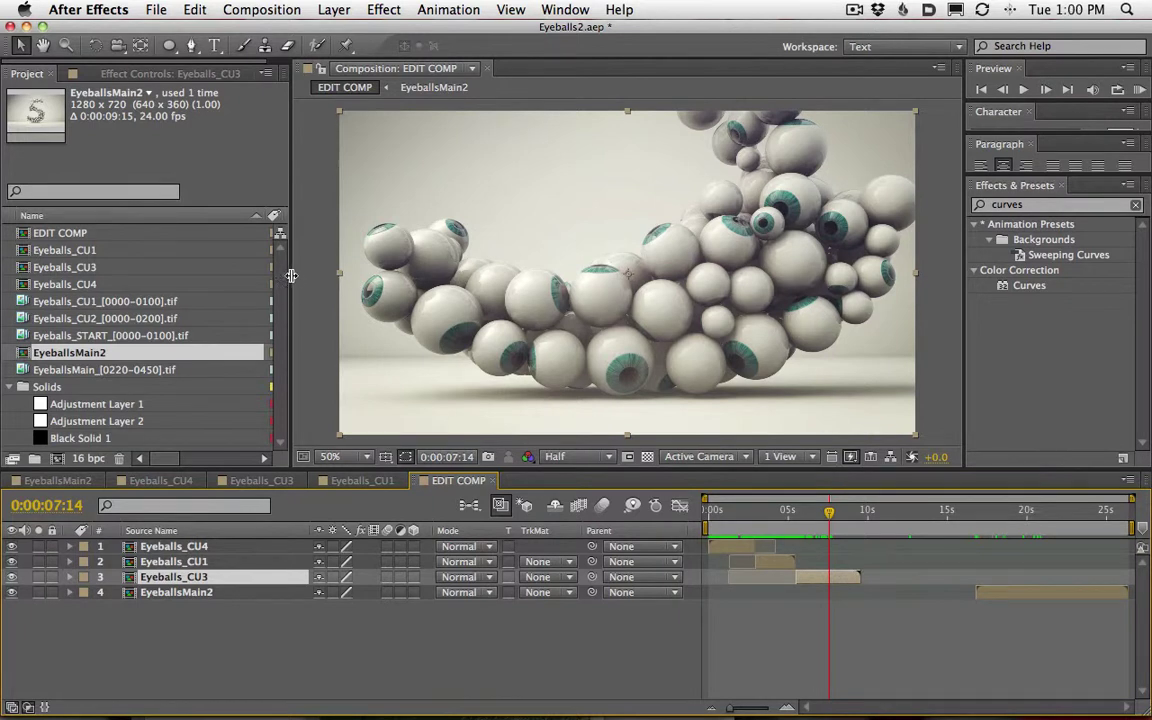
# - Slide the EyeballsMain2 layer back against the end of Eyeballs_CU3 and end the work area at 0:00:19:02, where the layer ends
pyautogui.moveTo(822, 516); pyautogui.dragTo(848, 541)
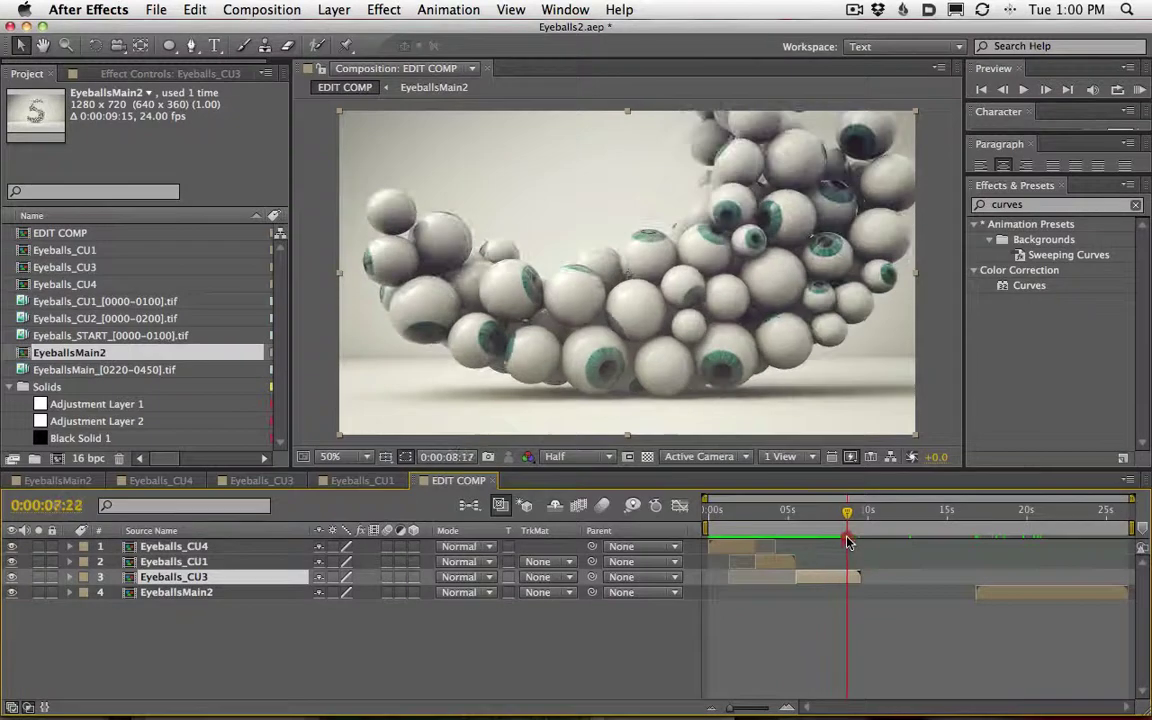
pyautogui.moveTo(982, 517)
pyautogui.mouseDown()
pyautogui.moveTo(1020, 514)
pyautogui.moveTo(1000, 512)
pyautogui.mouseUp()
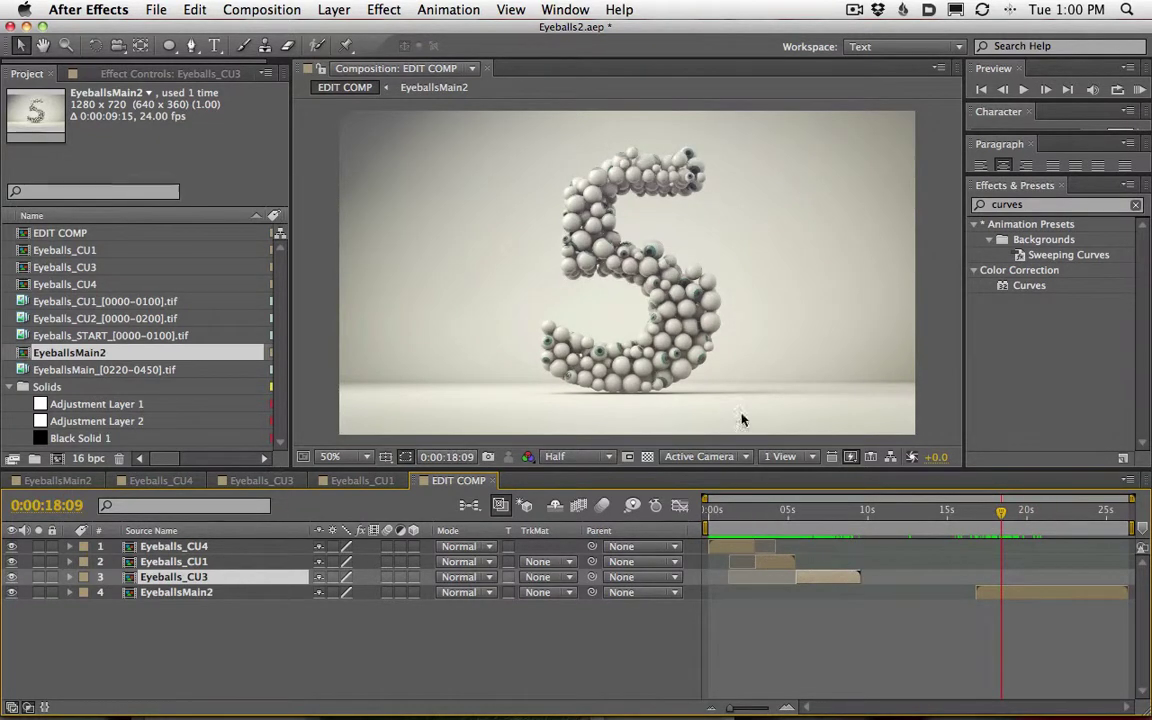
pyautogui.click(947, 558)
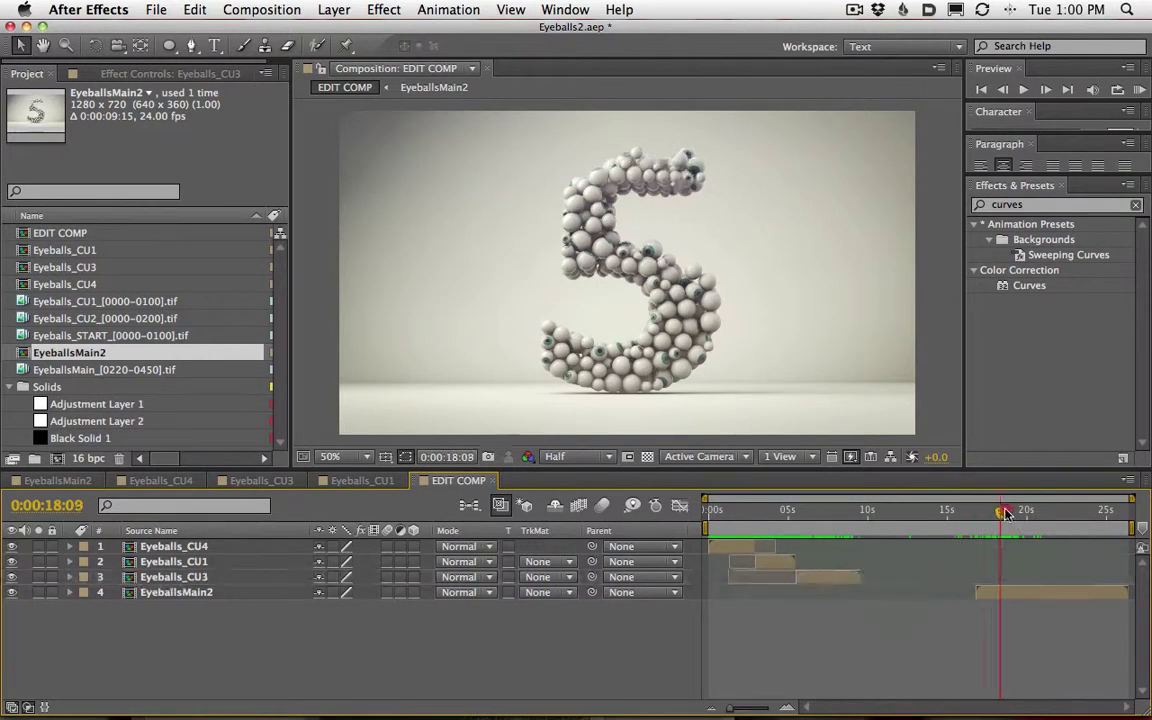
pyautogui.moveTo(1018, 512)
pyautogui.mouseDown()
pyautogui.moveTo(984, 512)
pyautogui.moveTo(1000, 513)
pyautogui.mouseUp()
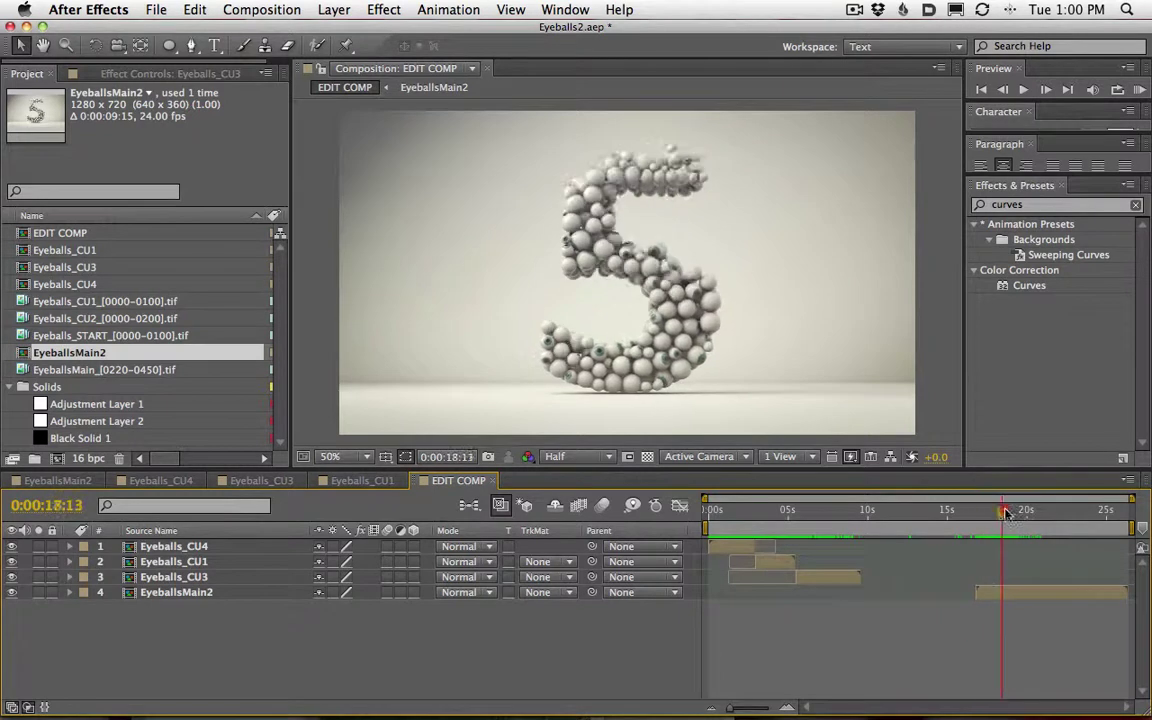
pyautogui.moveTo(1016, 510); pyautogui.dragTo(1064, 522)
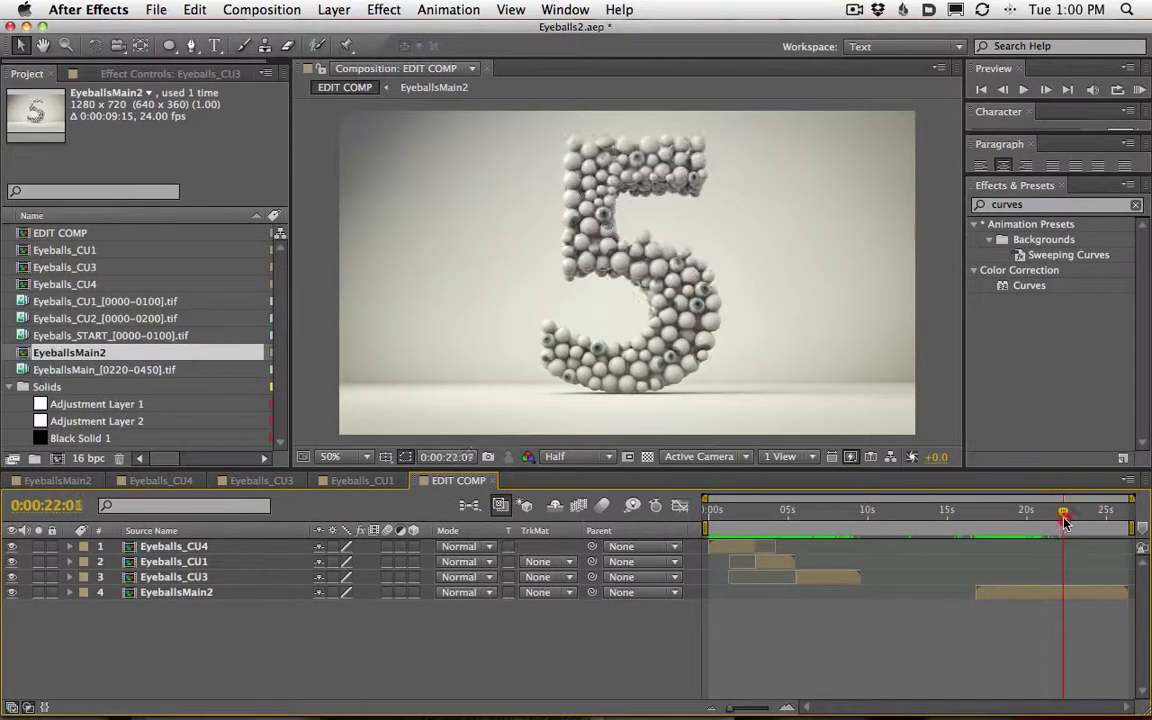
pyautogui.keyDown('shift'); pyautogui.moveTo(1024, 597); pyautogui.dragTo(914, 596); pyautogui.keyUp('shift')
pyautogui.moveTo(831, 538); pyautogui.dragTo(1012, 531)
pyautogui.press('n')
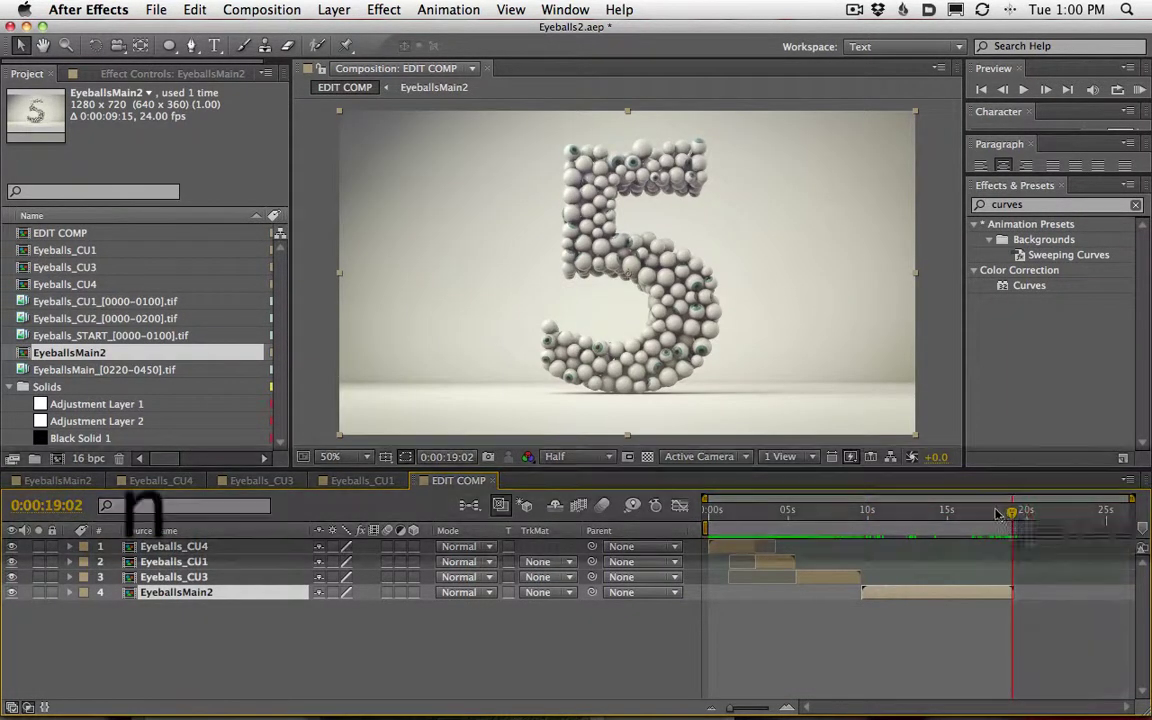
# - Preview the whole edit and examine the cut from Eyeballs_CU3 to EyeballsMain2 and the motion of the final shot
pyautogui.click(720, 511)
pyautogui.moveTo(711, 511); pyautogui.dragTo(800, 521)
pyautogui.press('KP_0')
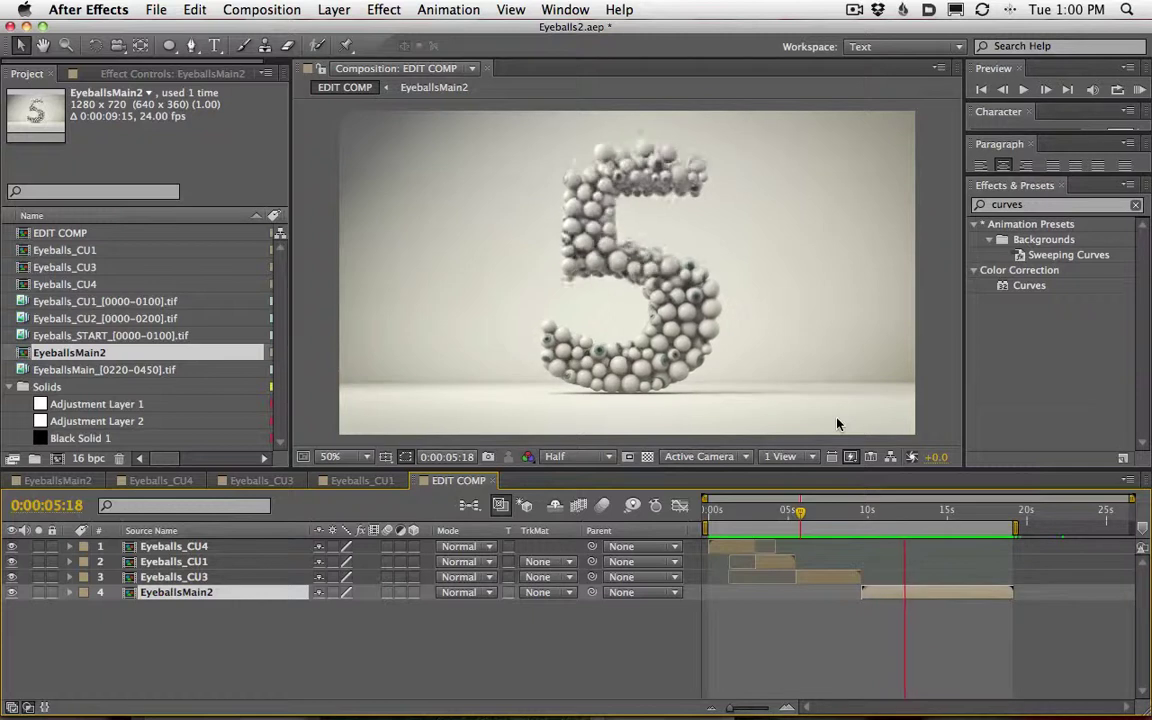
pyautogui.press('space')
pyautogui.moveTo(836, 512)
pyautogui.mouseDown()
pyautogui.moveTo(805, 515)
pyautogui.moveTo(828, 527)
pyautogui.mouseUp()
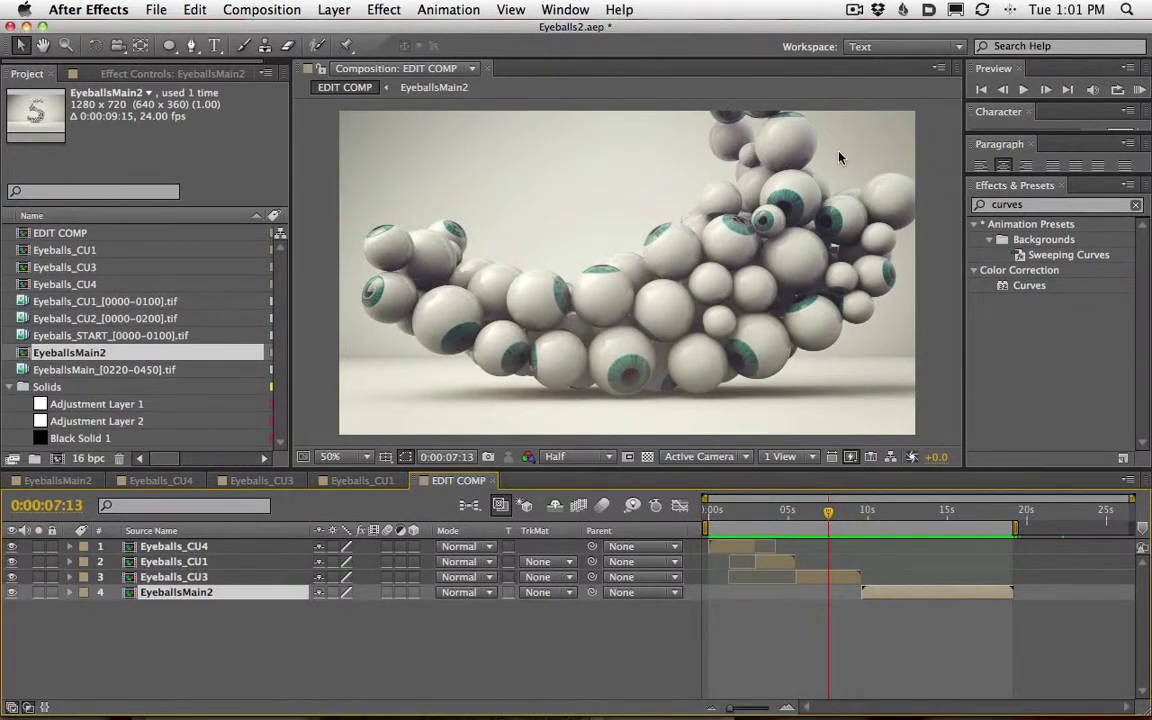
pyautogui.moveTo(827, 511); pyautogui.dragTo(871, 527)
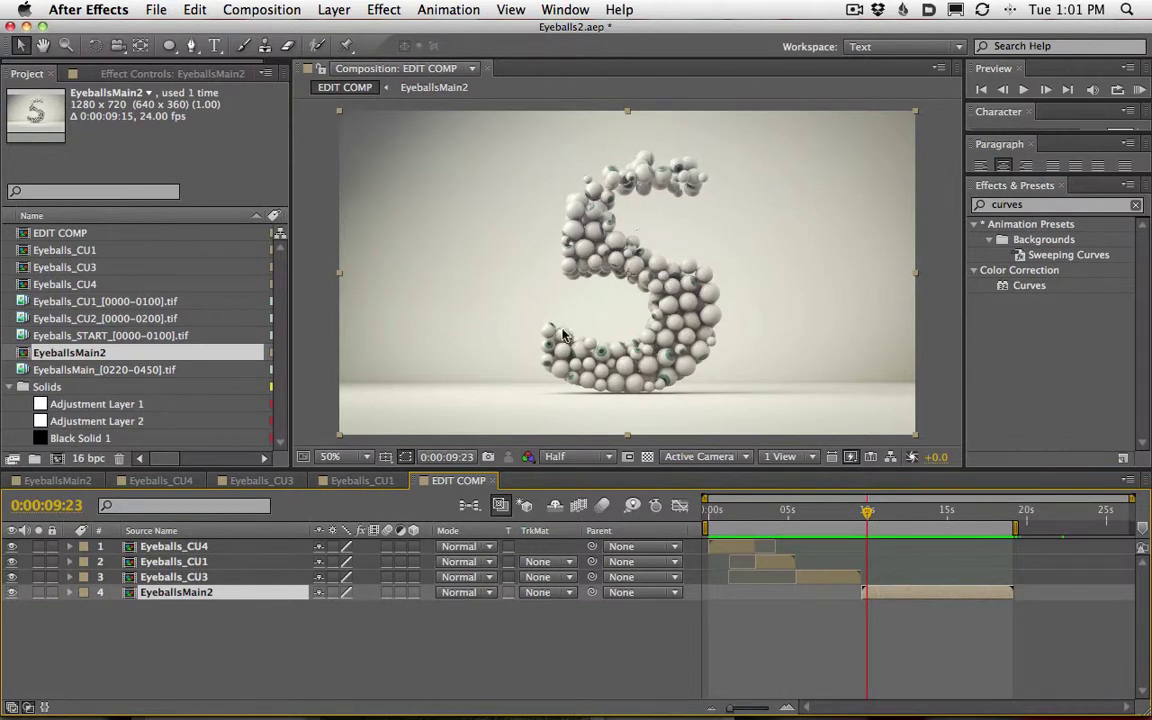
pyautogui.moveTo(869, 516)
pyautogui.mouseDown()
pyautogui.moveTo(828, 516)
pyautogui.moveTo(864, 514)
pyautogui.moveTo(852, 527)
pyautogui.moveTo(866, 529)
pyautogui.moveTo(855, 497)
pyautogui.mouseUp()
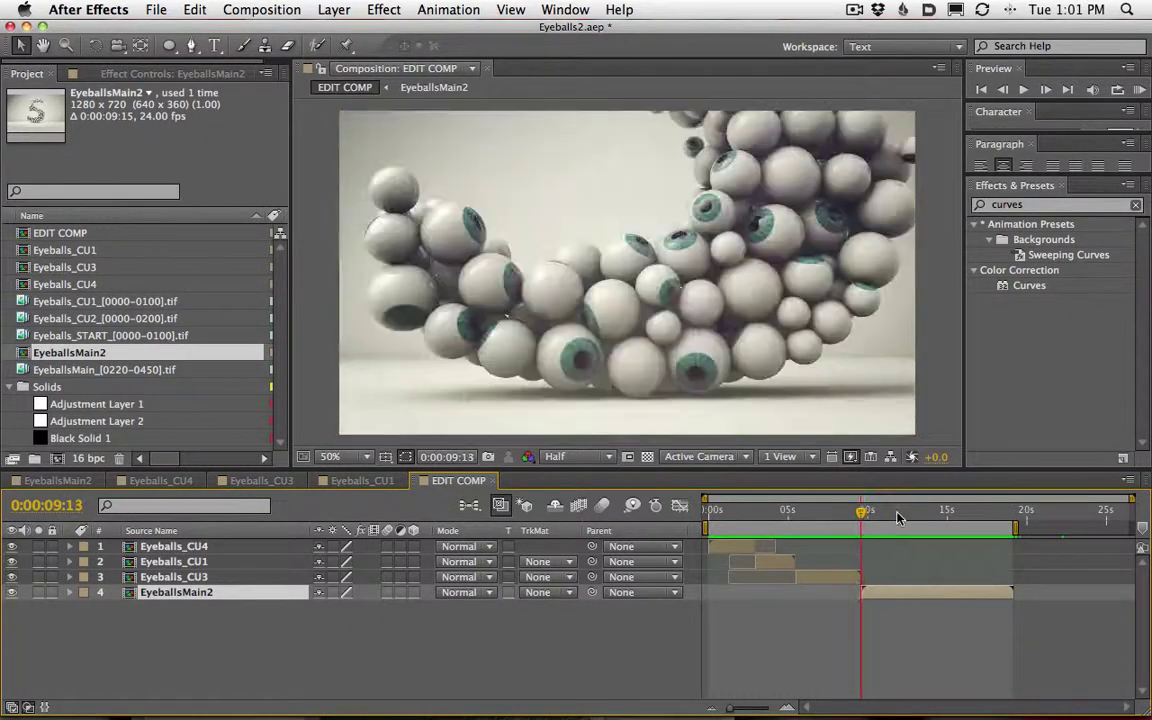
pyautogui.hotkey('shift', 'pagedown')
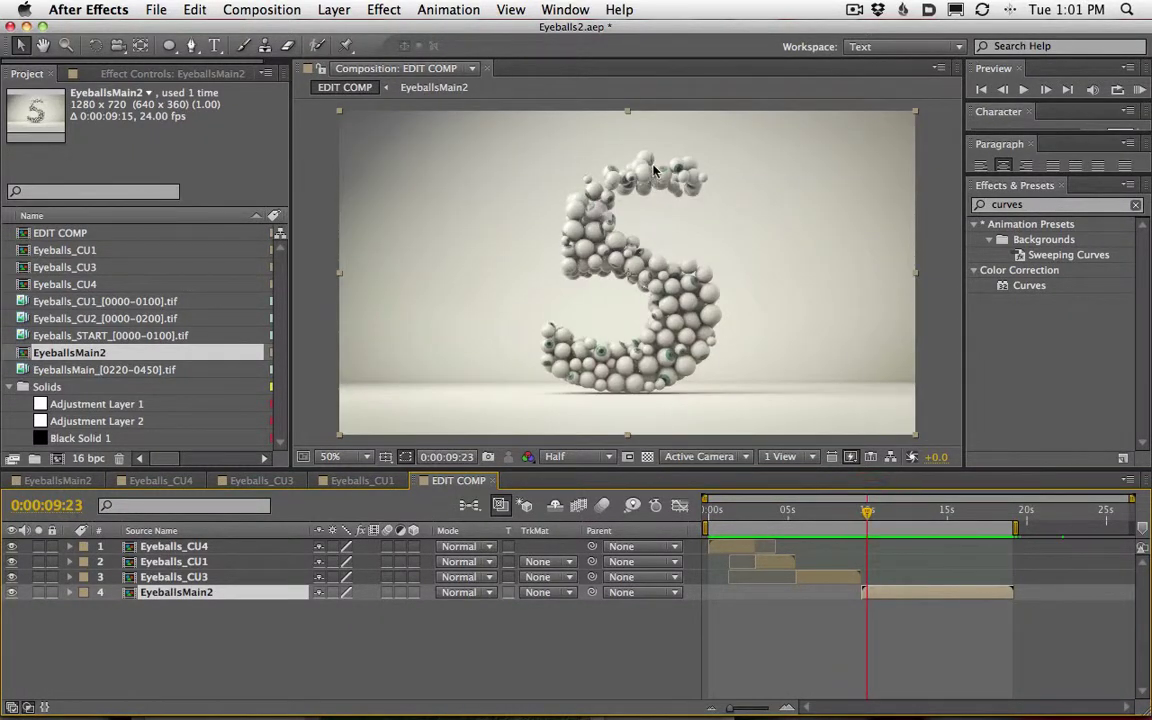
pyautogui.moveTo(864, 510); pyautogui.dragTo(898, 546)
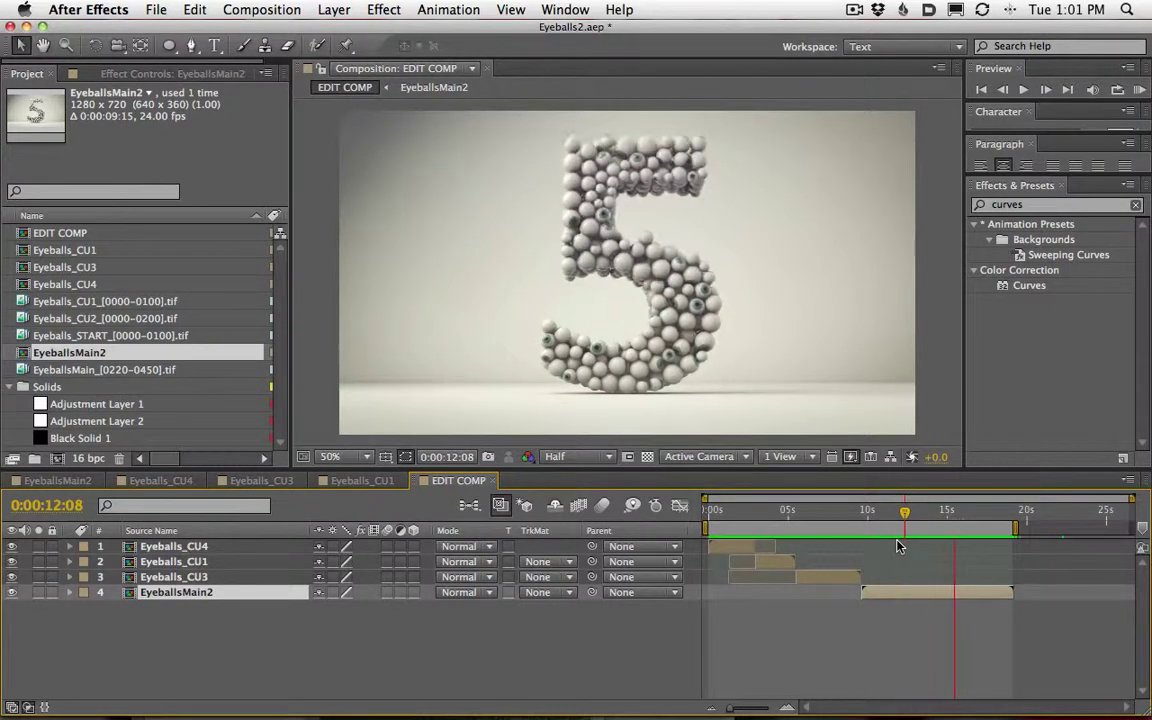
pyautogui.press('space')
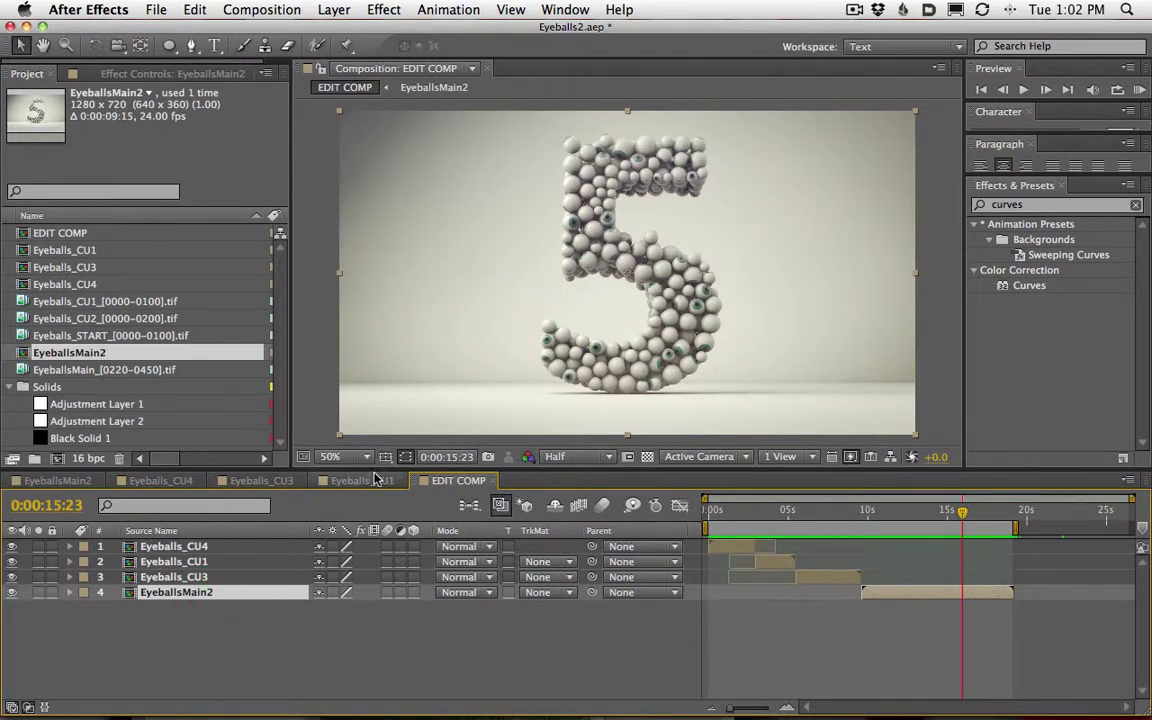
# - Open the EyeballsMain2 comp and add a 100% Scale keyframe to the EyeballsMain_[0220-0450].tif layer at 0:00:05:13
pyautogui.doubleClick(187, 595)
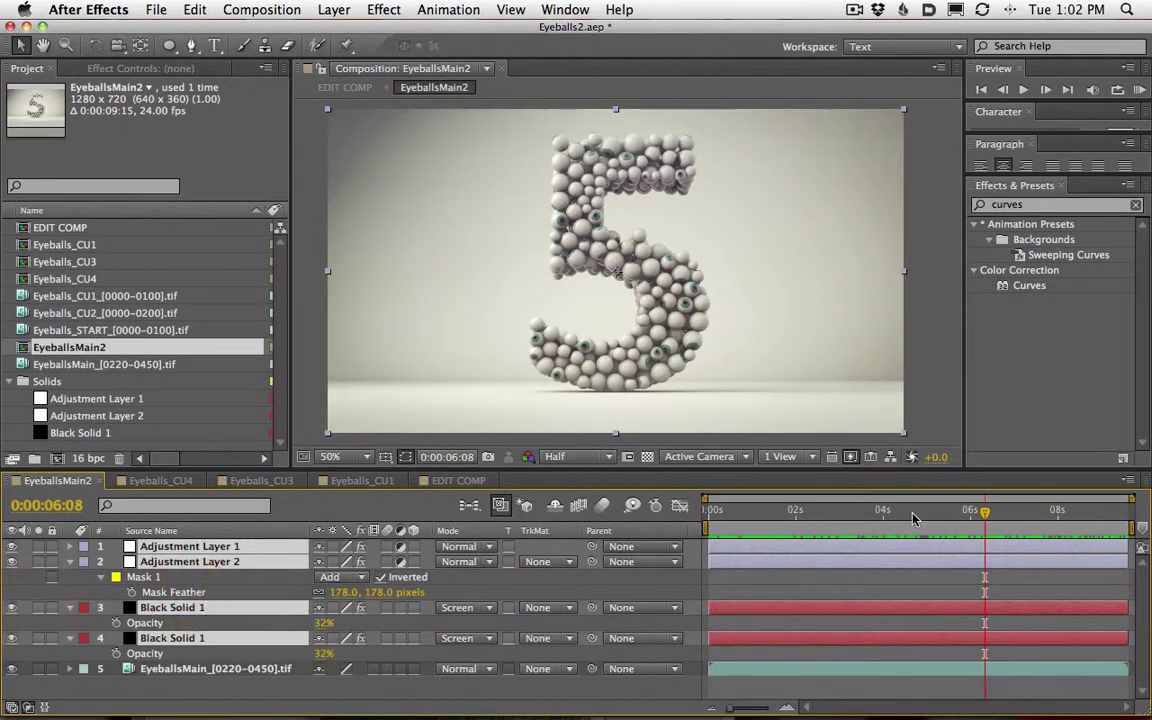
pyautogui.press('space')
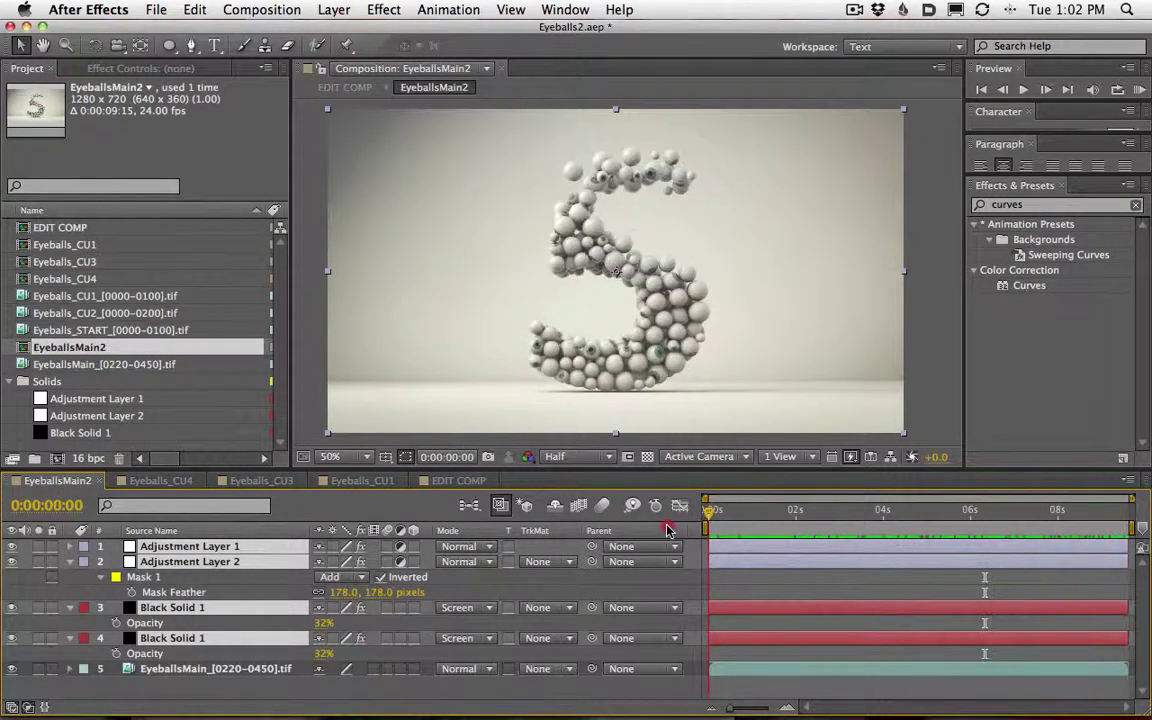
pyautogui.click(257, 670)
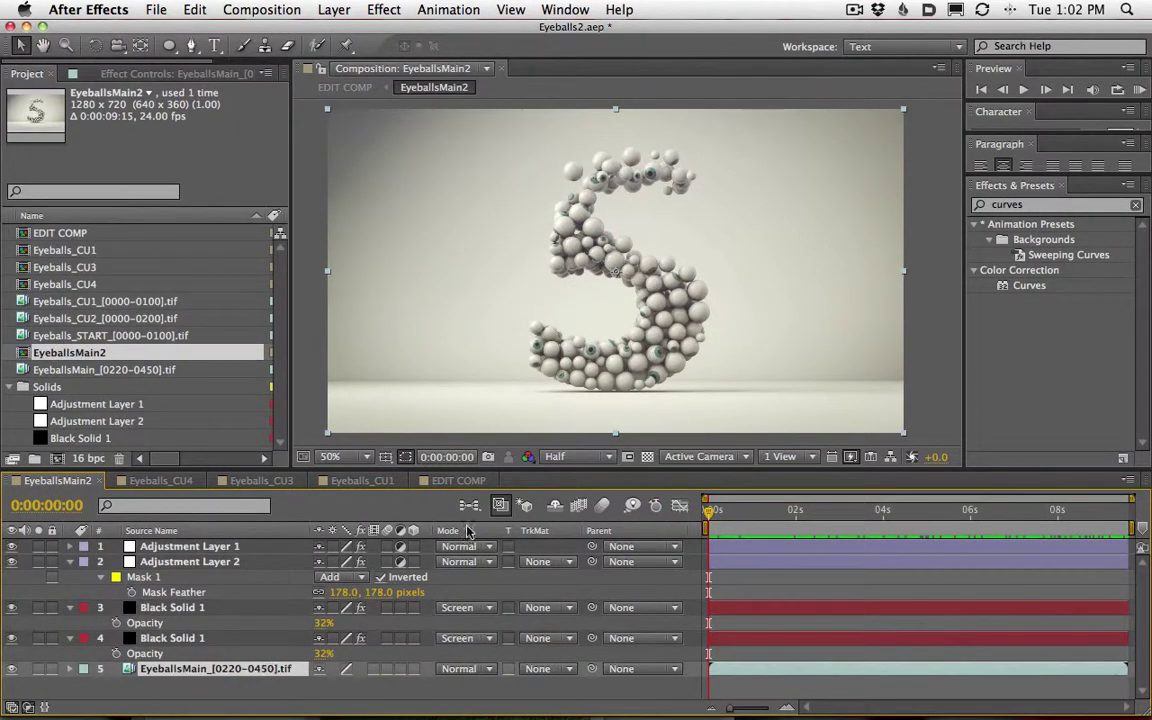
pyautogui.press('s')
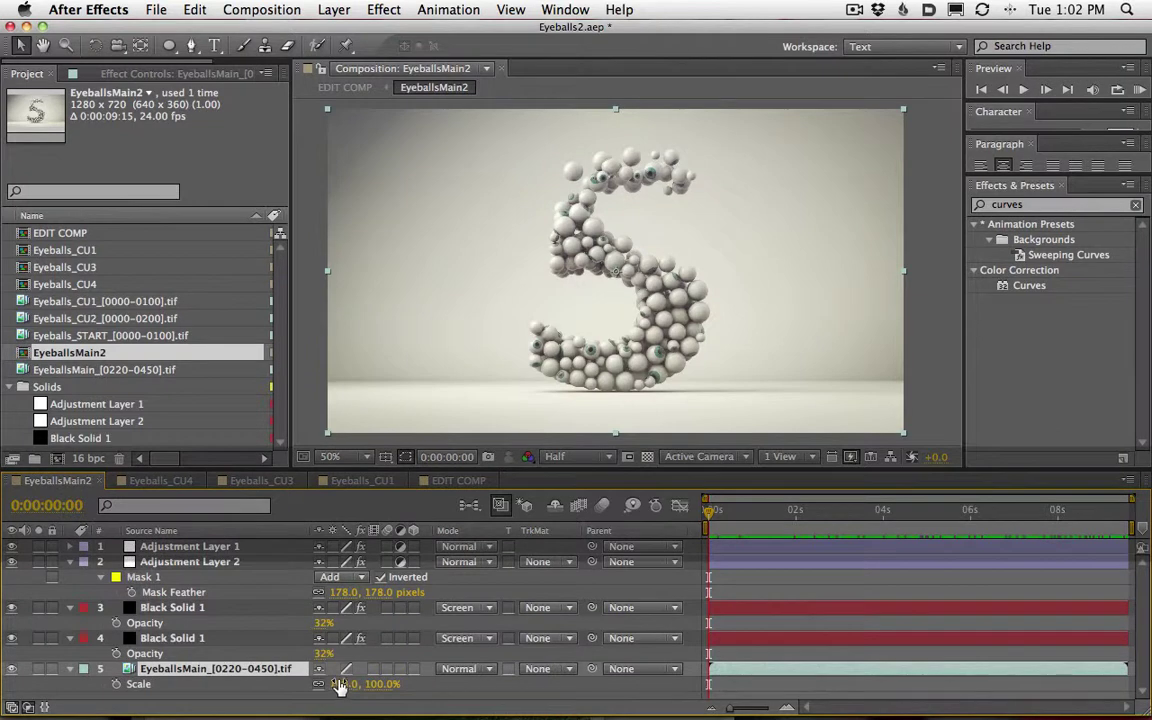
pyautogui.moveTo(735, 515); pyautogui.dragTo(951, 507)
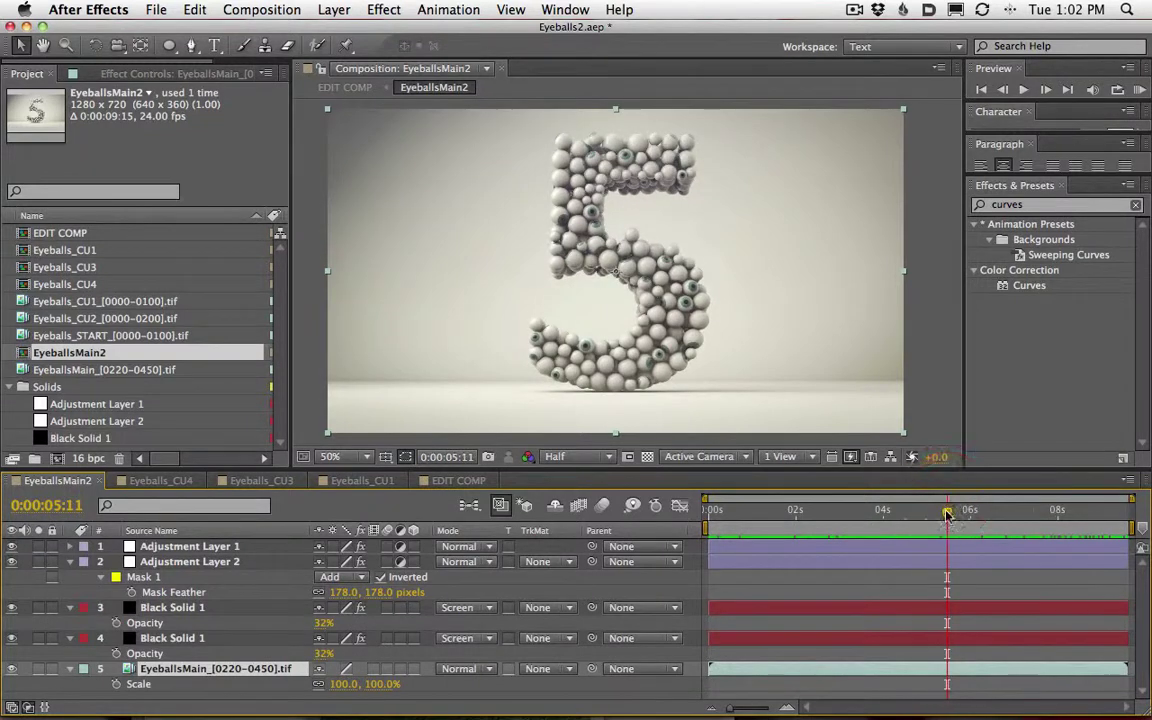
pyautogui.click(116, 684)
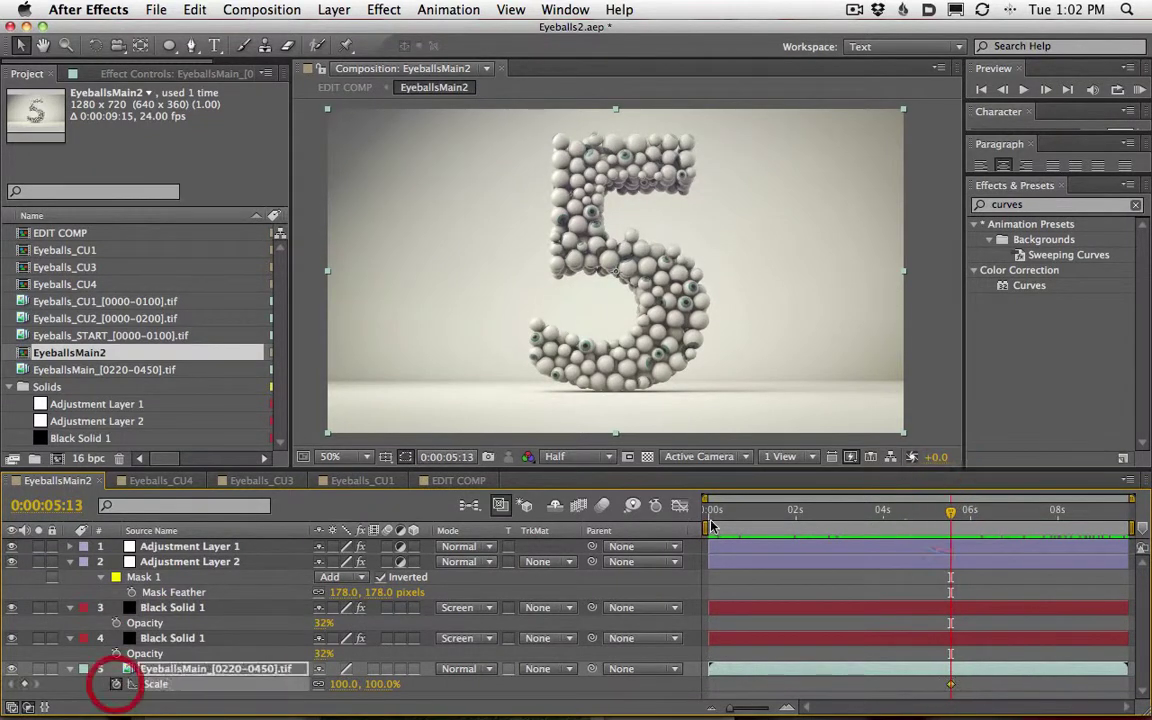
# - Set the EyeballsMain footage layer's Scale to 111% at 0:00:00:00 and scrub through the resulting scale move
pyautogui.moveTo(800, 511); pyautogui.dragTo(672, 511)
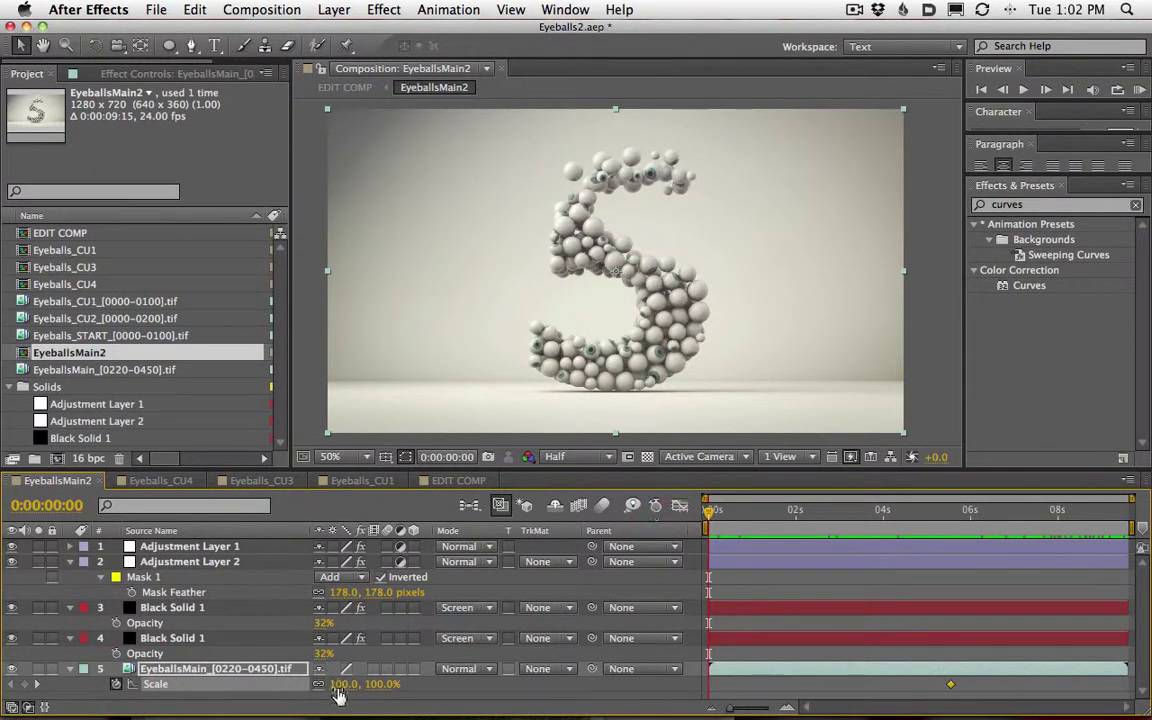
pyautogui.press('Return')
pyautogui.moveTo(350, 688); pyautogui.dragTo(376, 686)
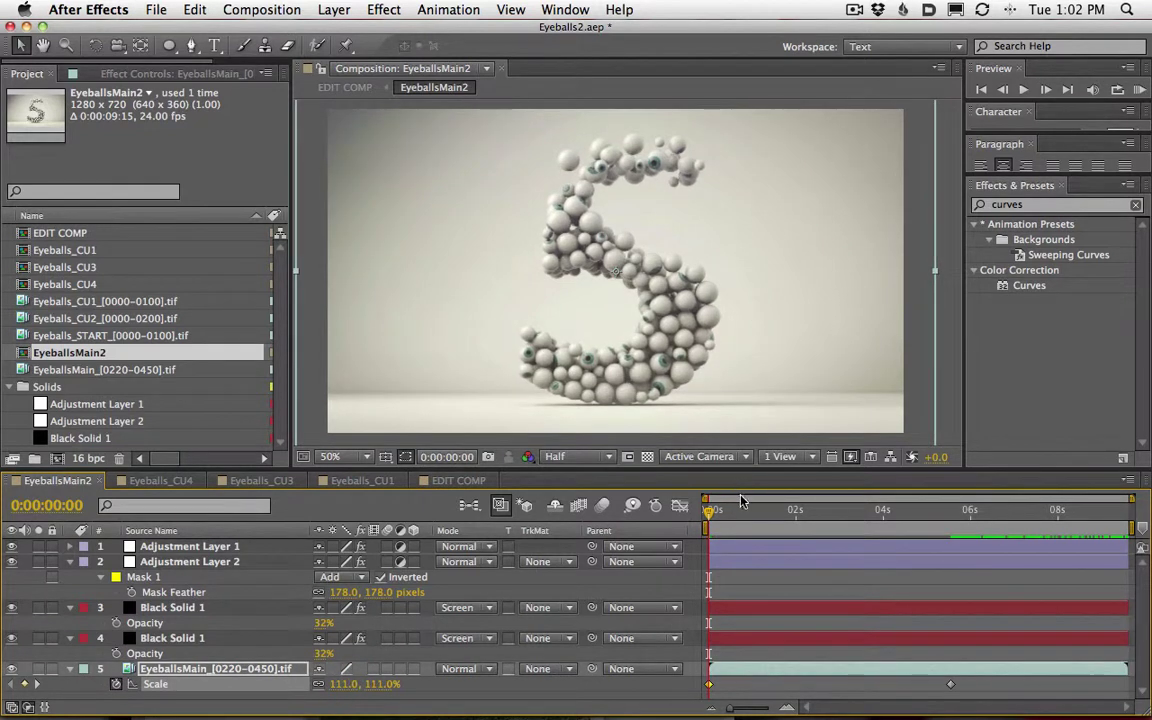
pyautogui.moveTo(710, 513); pyautogui.dragTo(1012, 510)
pyautogui.moveTo(757, 510); pyautogui.dragTo(709, 510)
# - Keyframe the EyeballsMain footage layer's Rotation at 3° on the first frame and 0° in line with the second Scale keyframe
pyautogui.press('r')
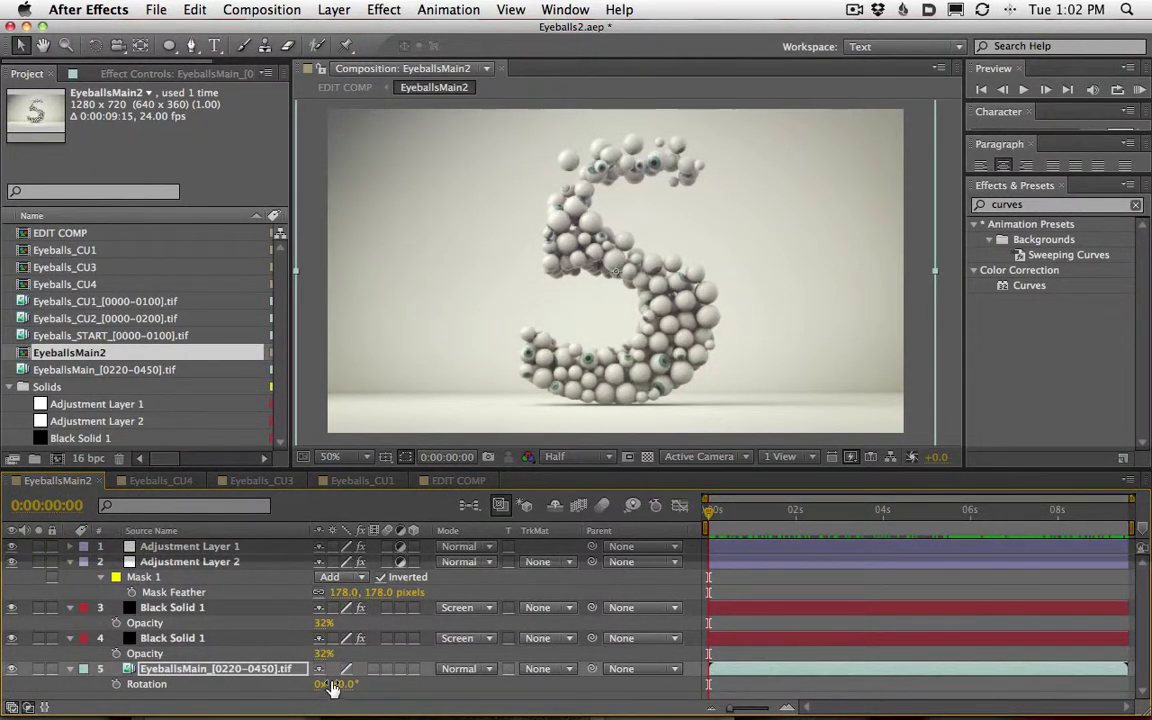
pyautogui.click(116, 684)
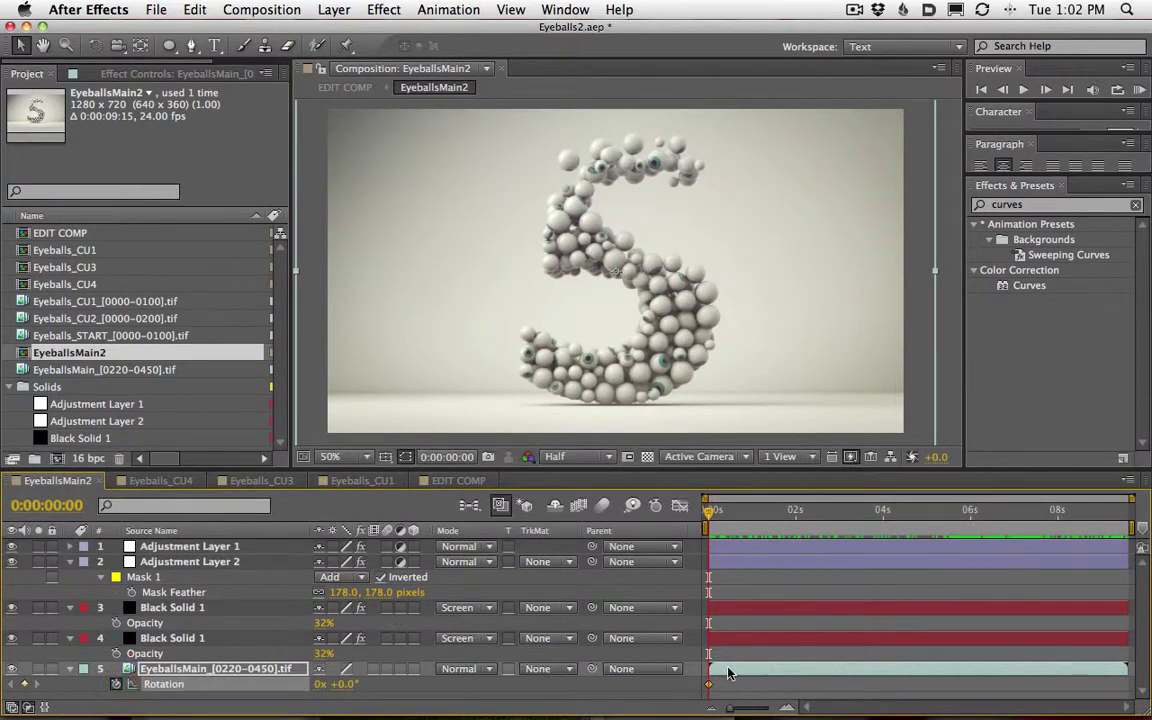
pyautogui.press('u')
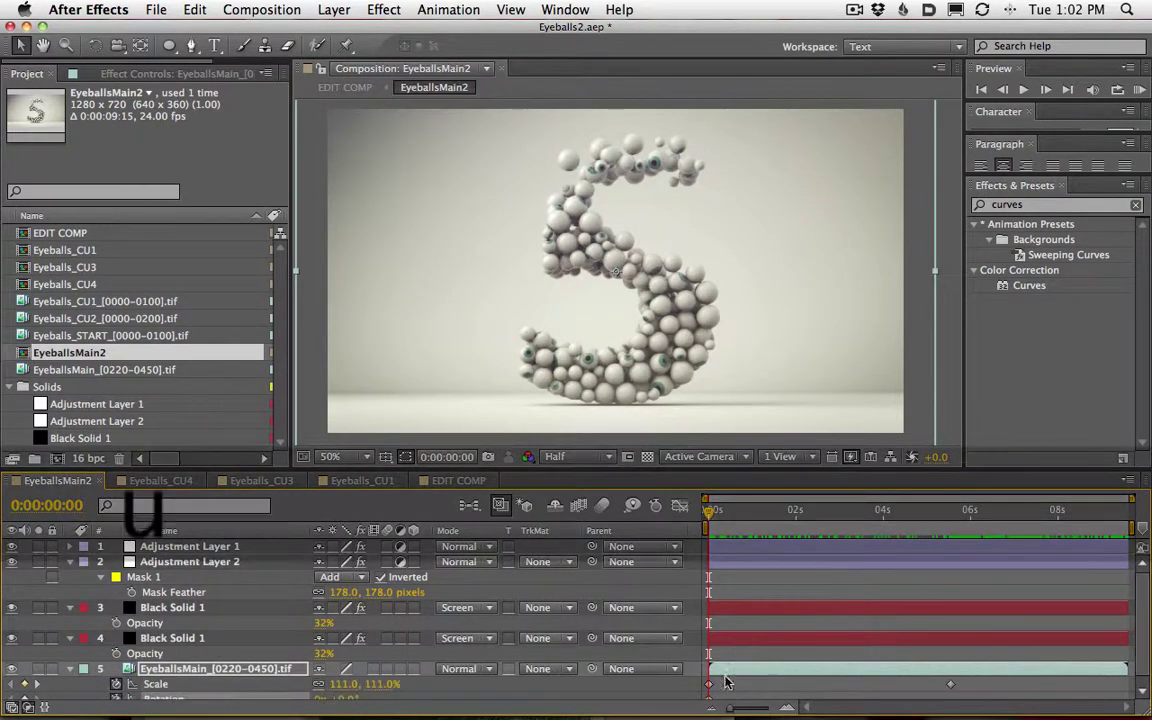
pyautogui.scroll(-1, 729, 677)
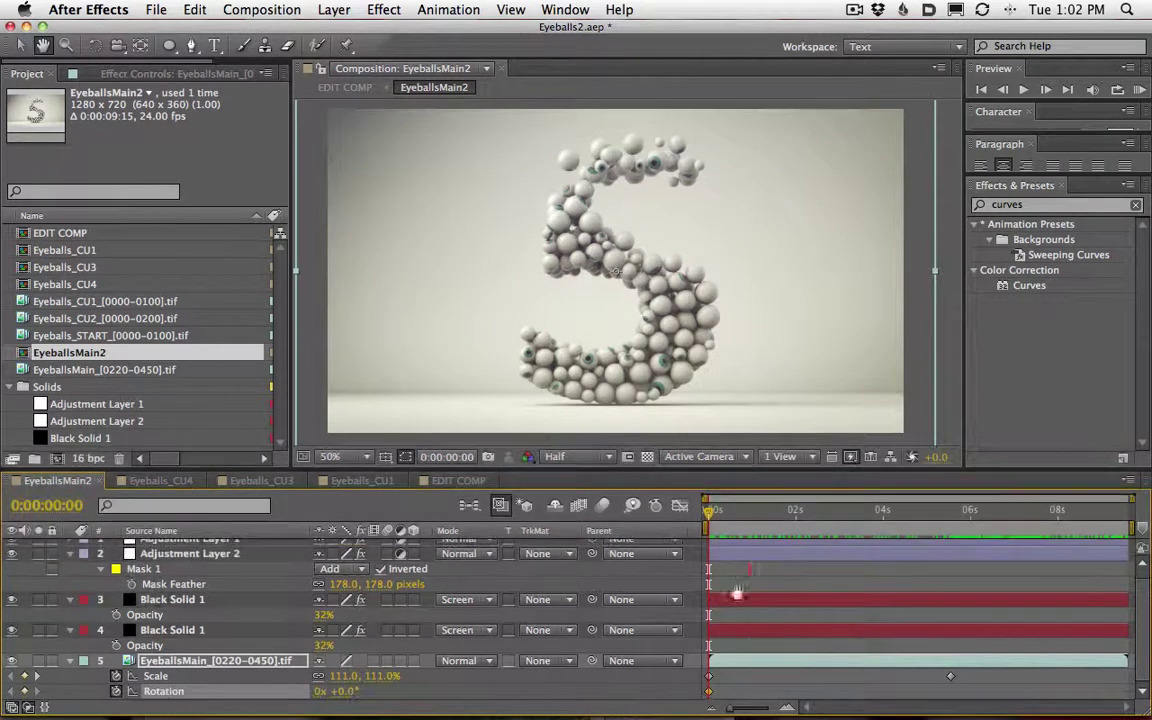
pyautogui.press('shift')
pyautogui.keyDown('shift'); pyautogui.click(950, 690); pyautogui.keyUp('shift')
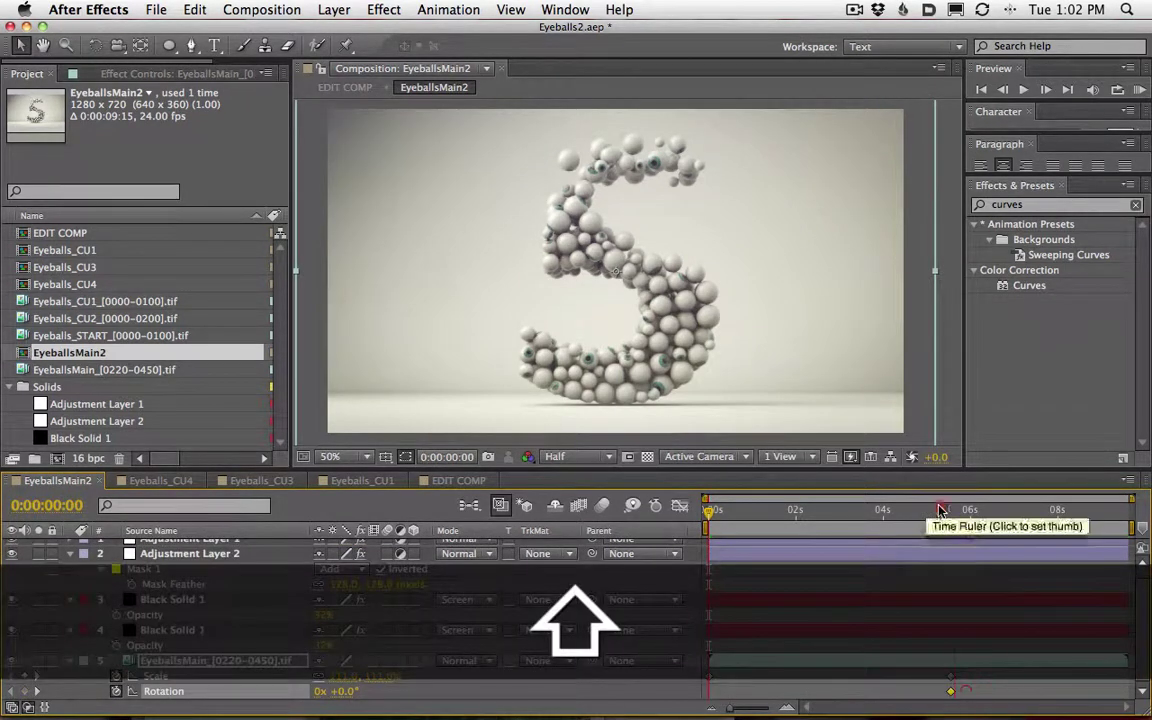
pyautogui.keyDown('shift'); pyautogui.moveTo(951, 510); pyautogui.dragTo(709, 510); pyautogui.keyUp('shift')
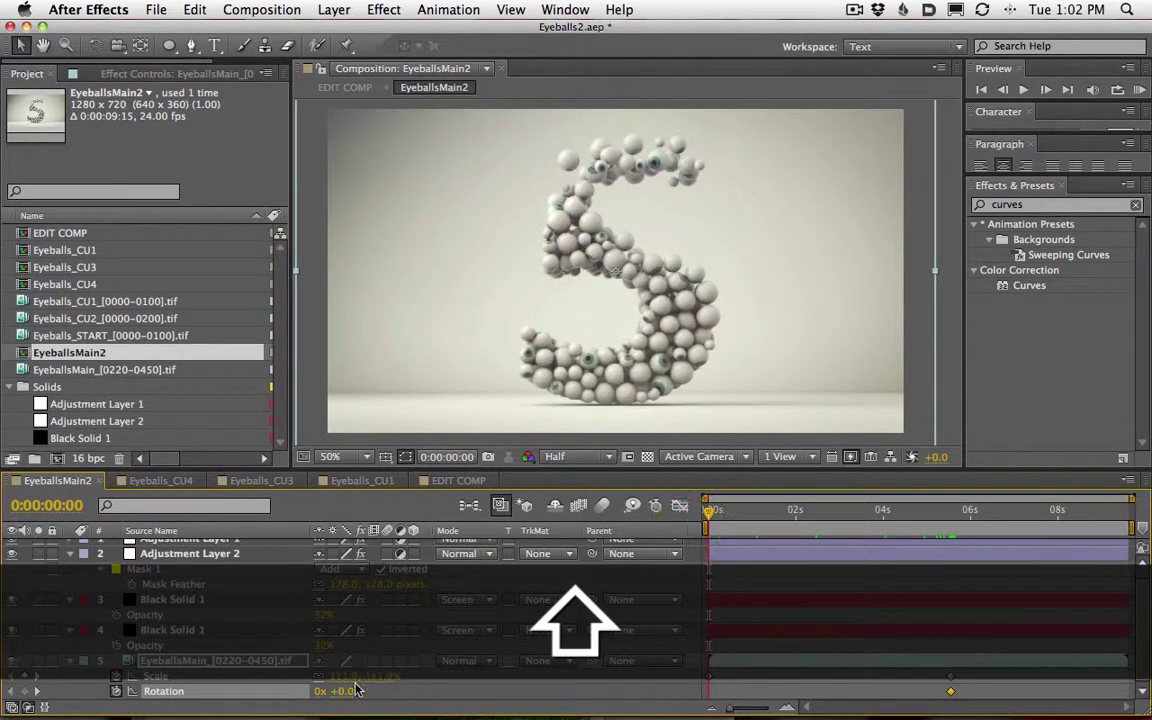
pyautogui.write('3')
pyautogui.press('Return')
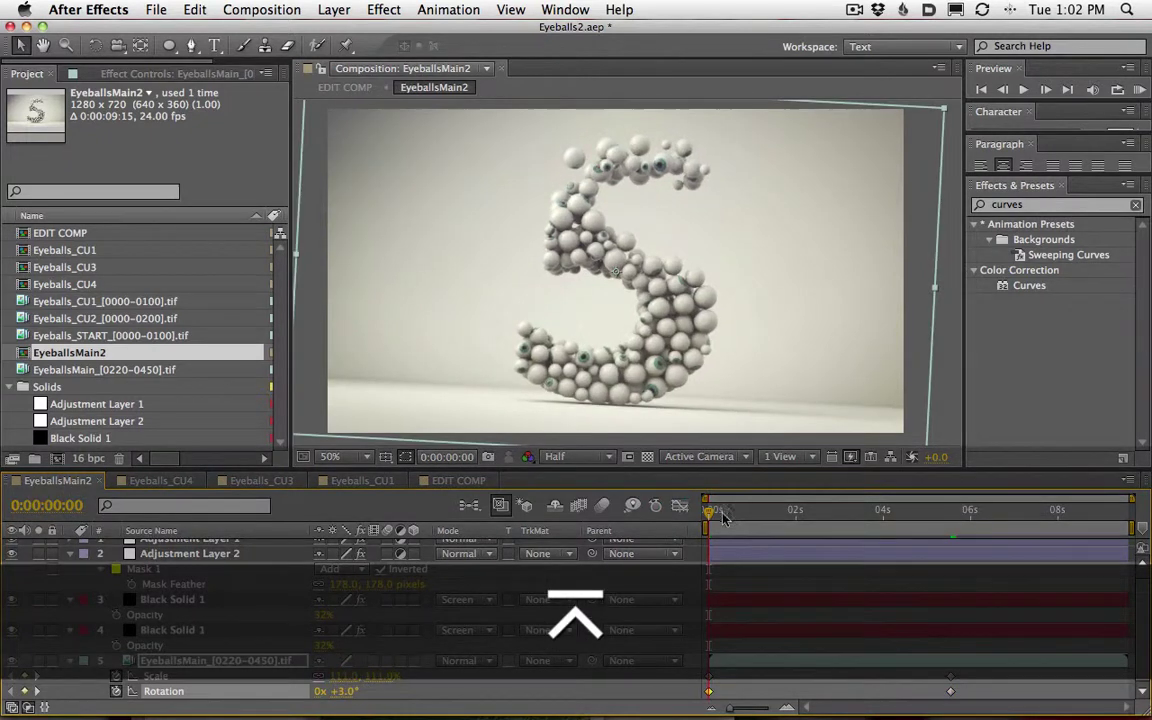
# - Preview the rotation, reduce the first Rotation keyframe to 2° and preview the shot again
pyautogui.press('space')
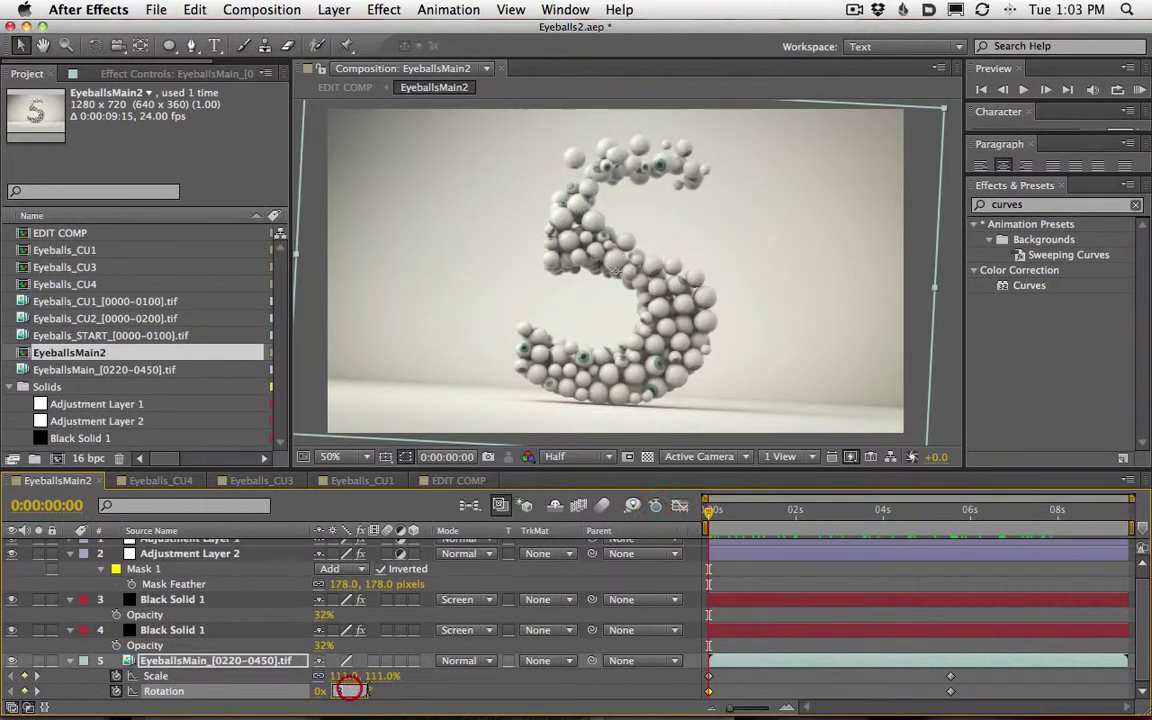
pyautogui.write('2')
pyautogui.press('Return')
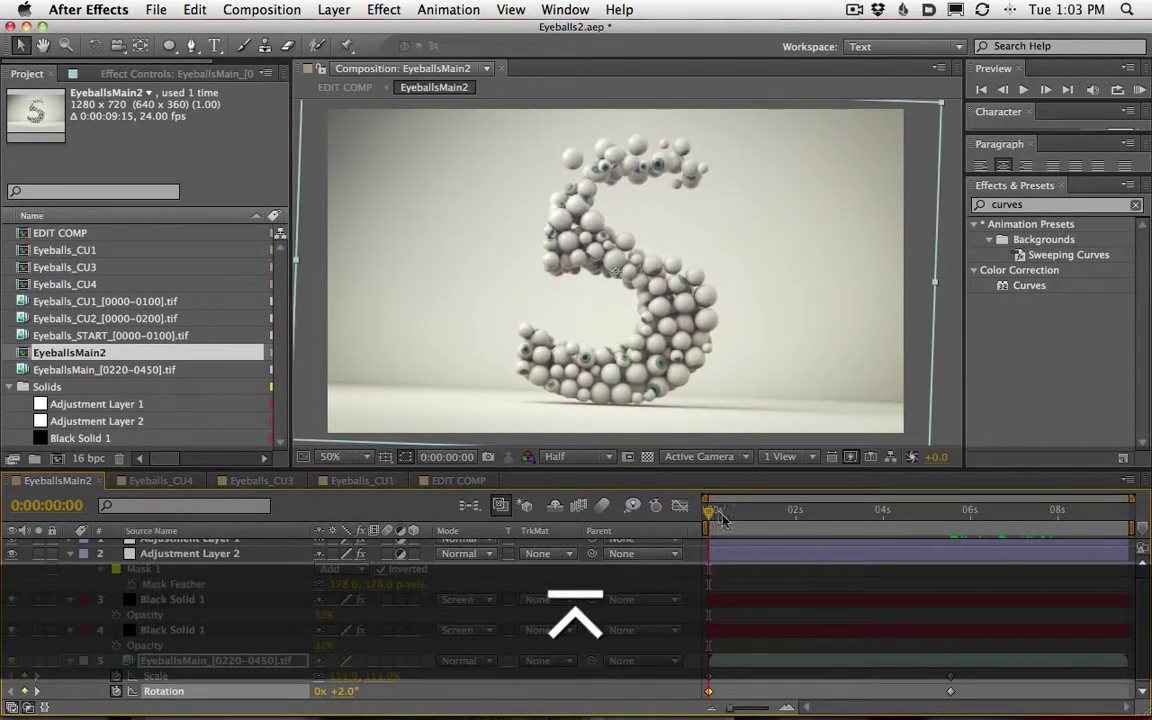
pyautogui.press('space')
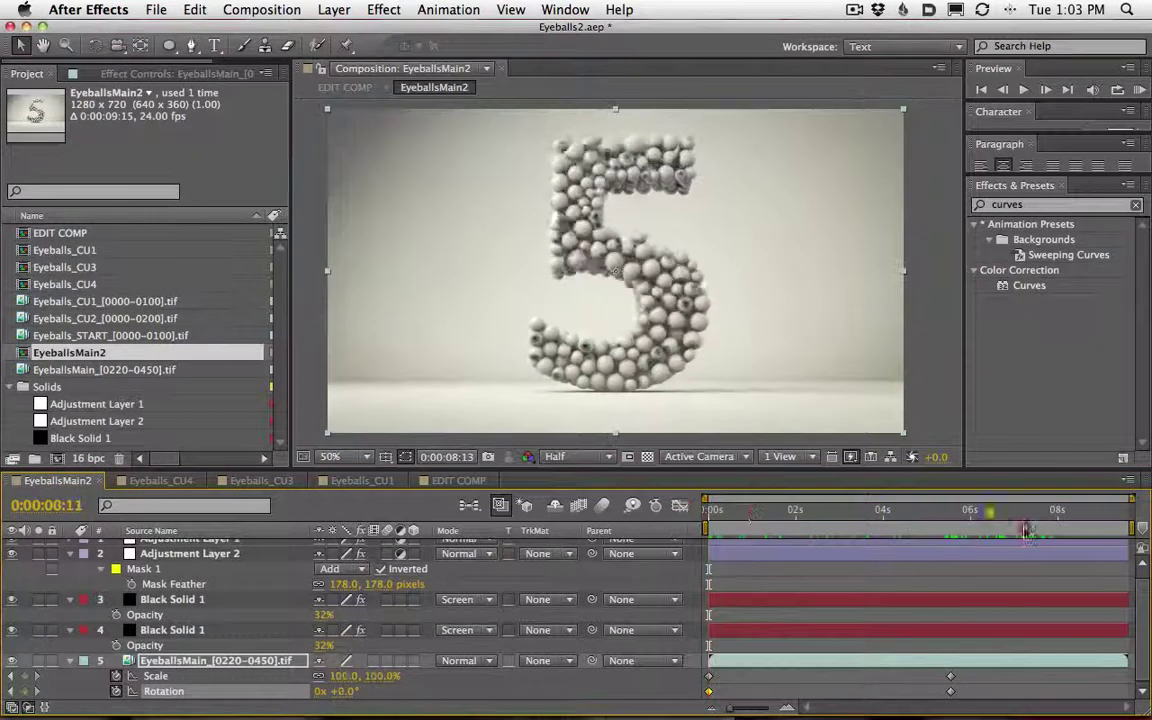
pyautogui.press('space')
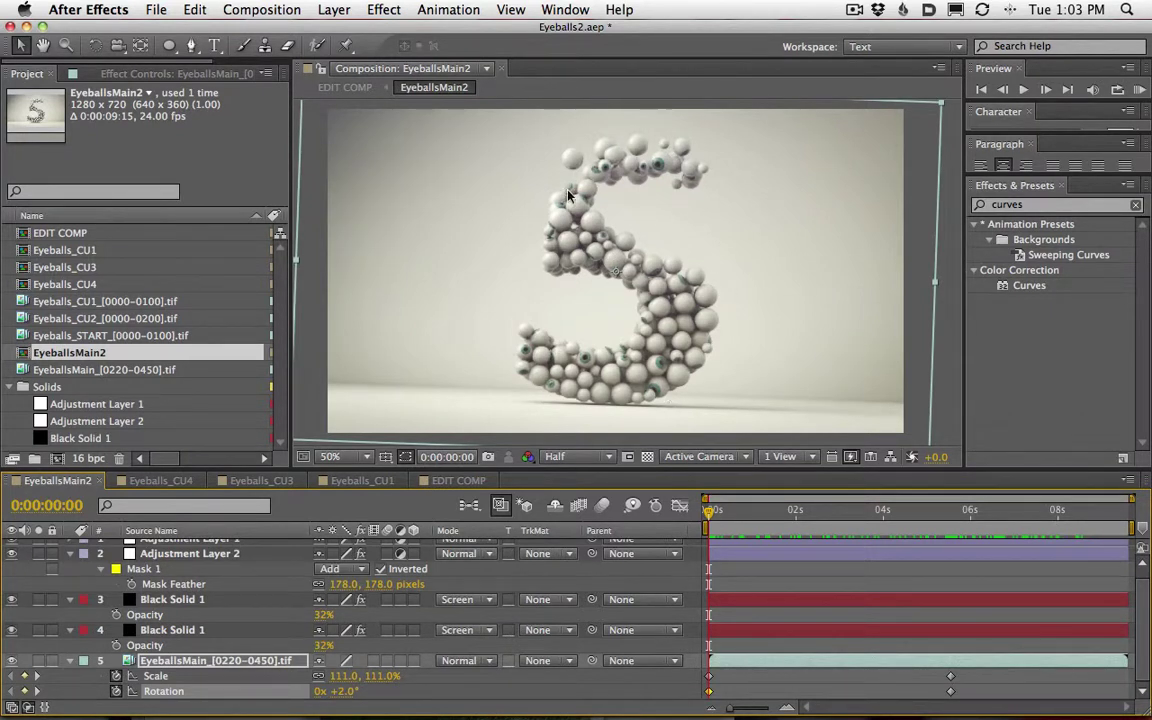
# - Try enlarging the first Scale keyframe to 329%, and undo the change
pyautogui.moveTo(366, 683); pyautogui.dragTo(520, 167)
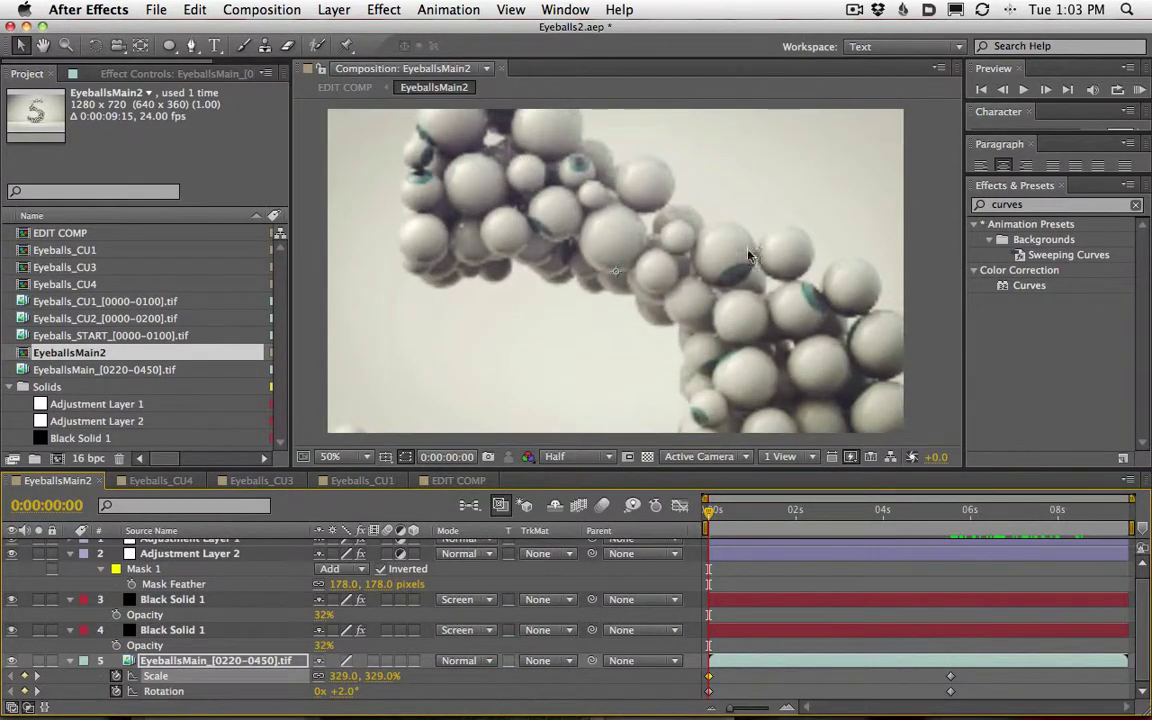
pyautogui.press('super+z')
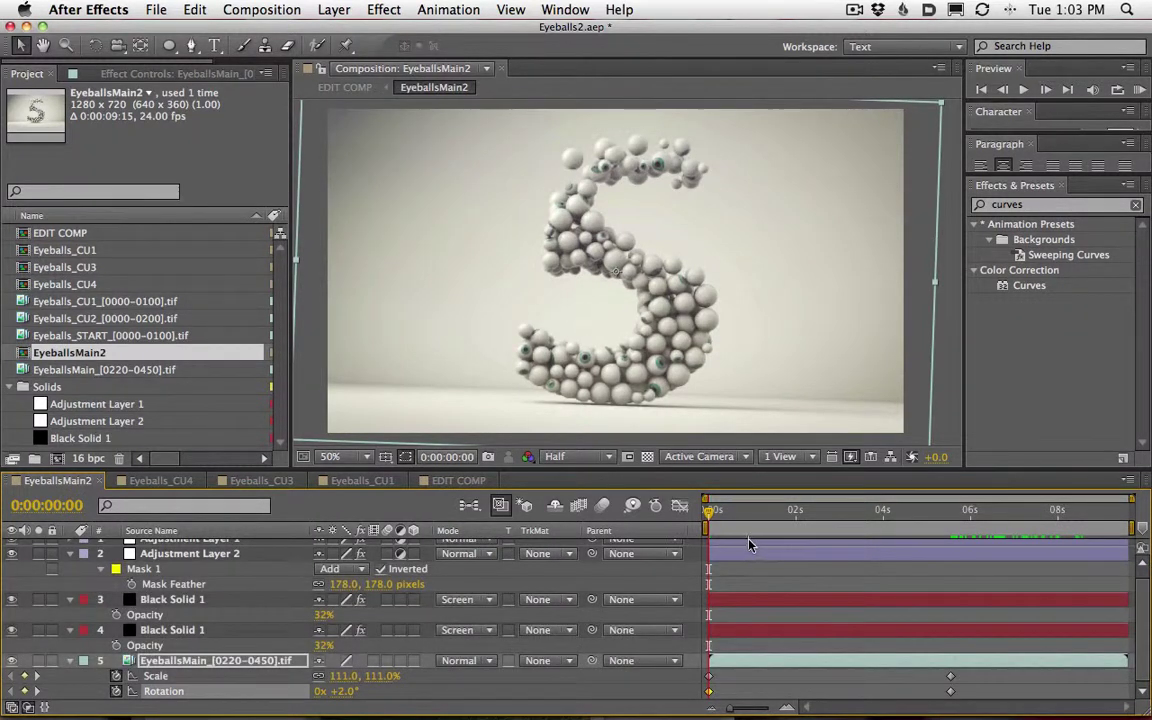
# - Try Easy Ease In on the ending Scale and Rotation keyframes, and undo it
pyautogui.moveTo(738, 464); pyautogui.dragTo(738, 460)
pyautogui.click(771, 376)
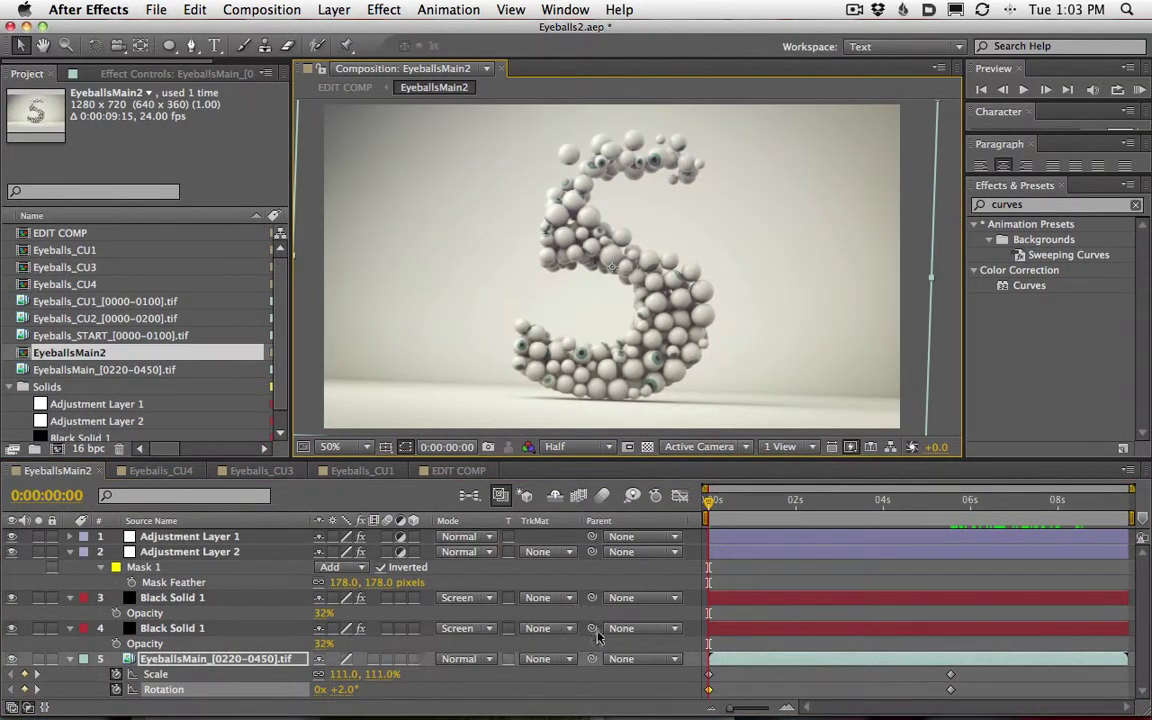
pyautogui.keyDown('ctrl'); pyautogui.click(952, 688); pyautogui.keyUp('ctrl')
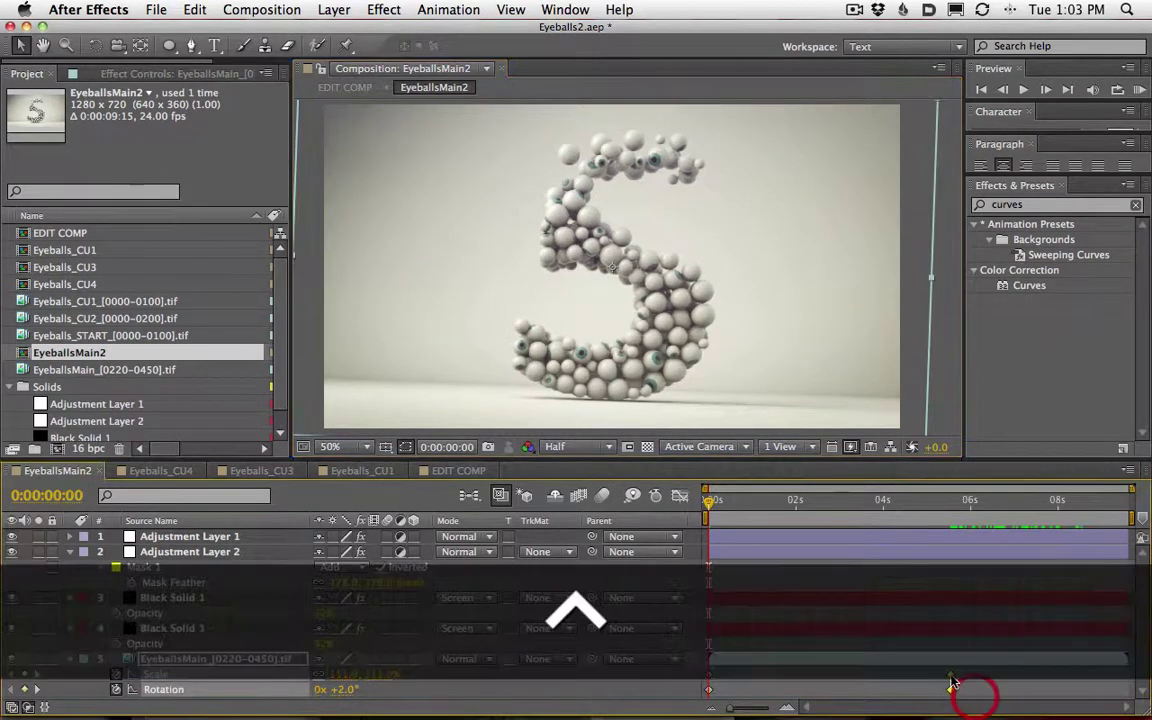
pyautogui.moveTo(883, 706)
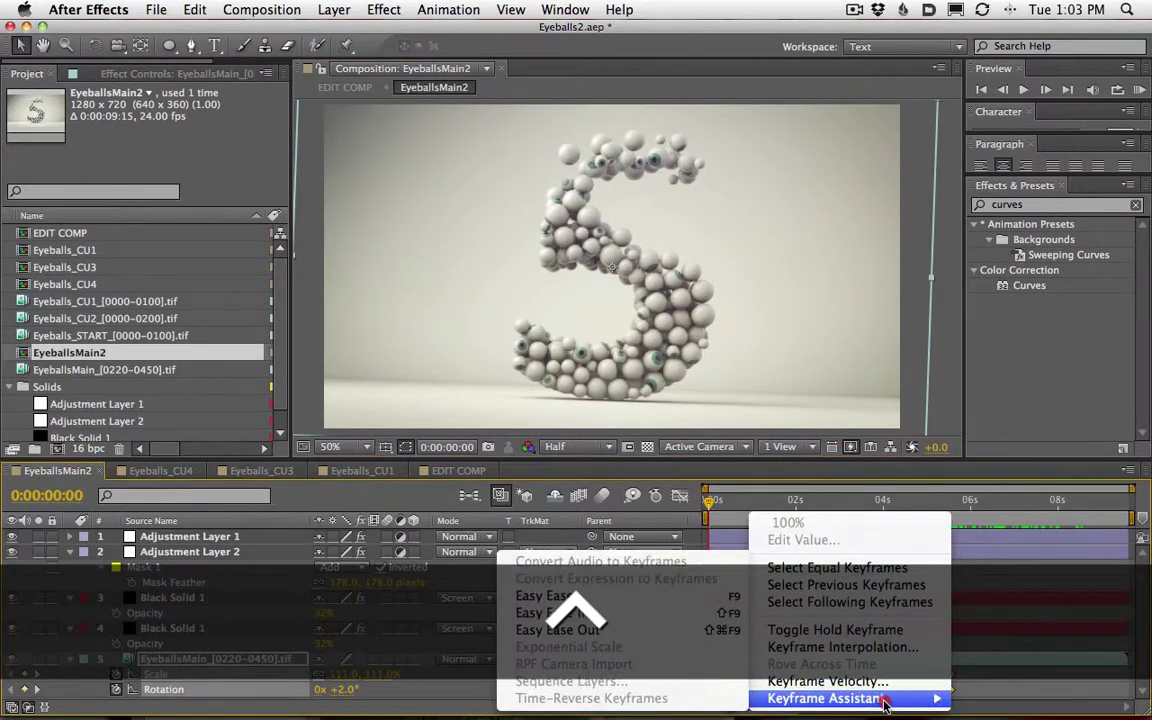
pyautogui.click(664, 606)
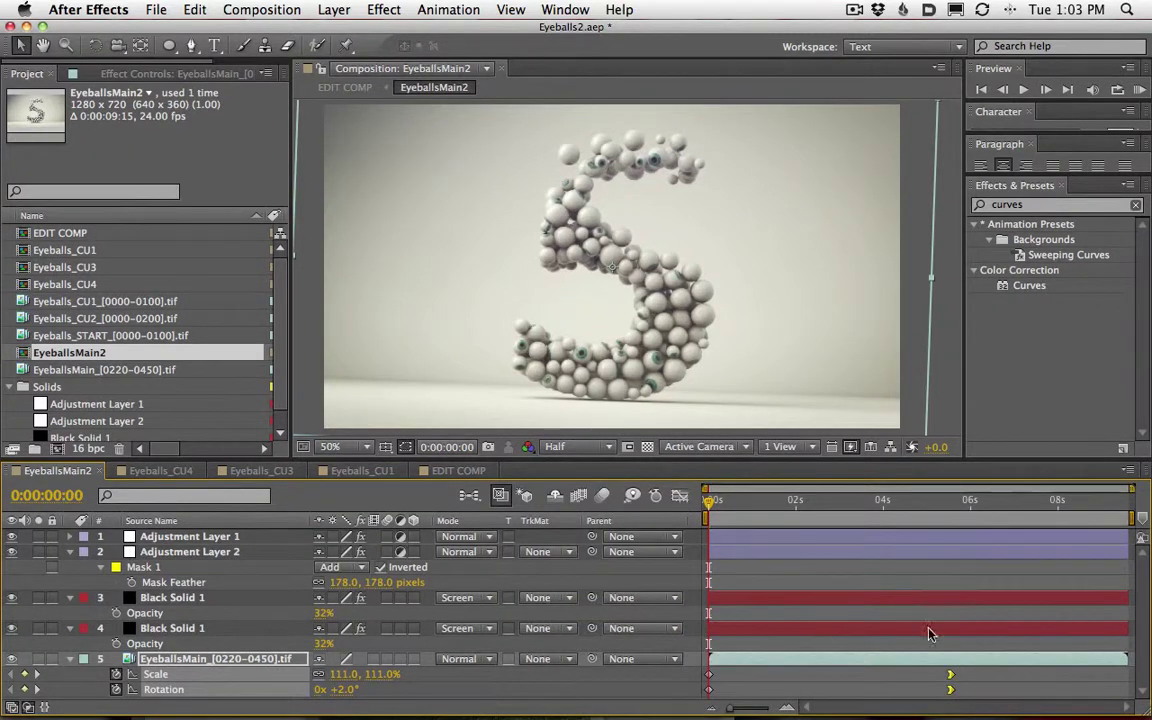
pyautogui.press('super+z')
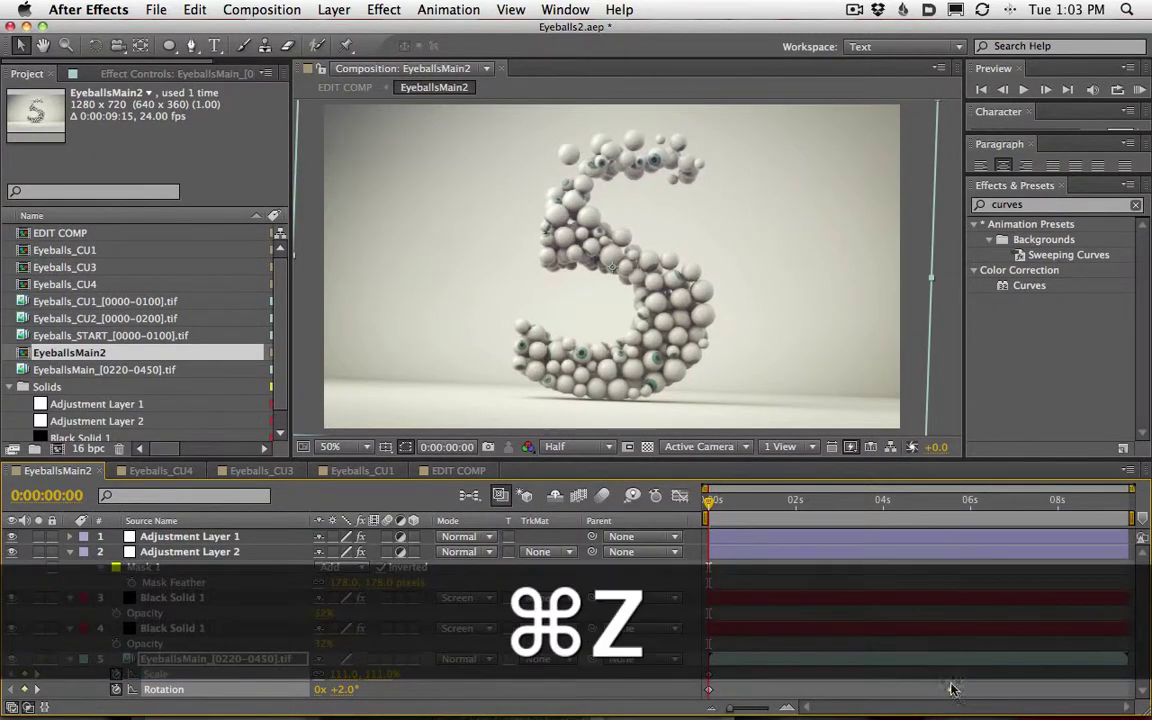
# - Apply Easy Ease to the ending Scale and Rotation keyframes at 0:00:05:13 and preview the shot
pyautogui.keyDown('ctrl'); pyautogui.click(950, 689); pyautogui.keyUp('ctrl')
pyautogui.moveTo(865, 698)
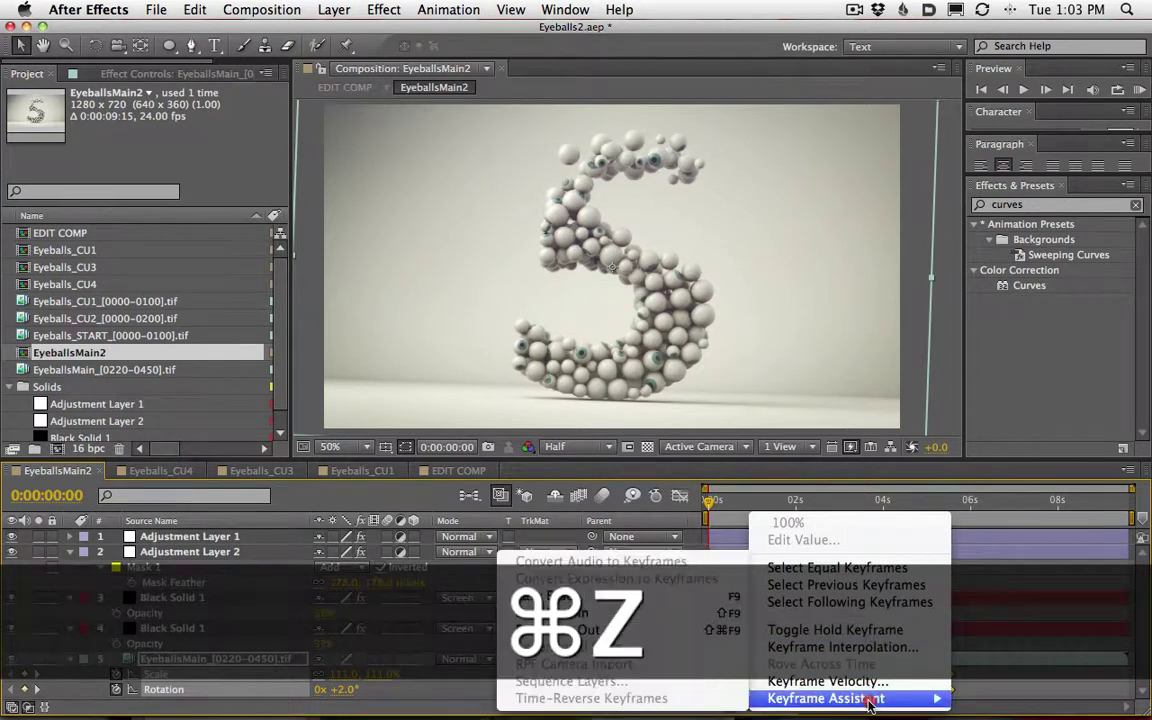
pyautogui.click(640, 596)
pyautogui.press('space')
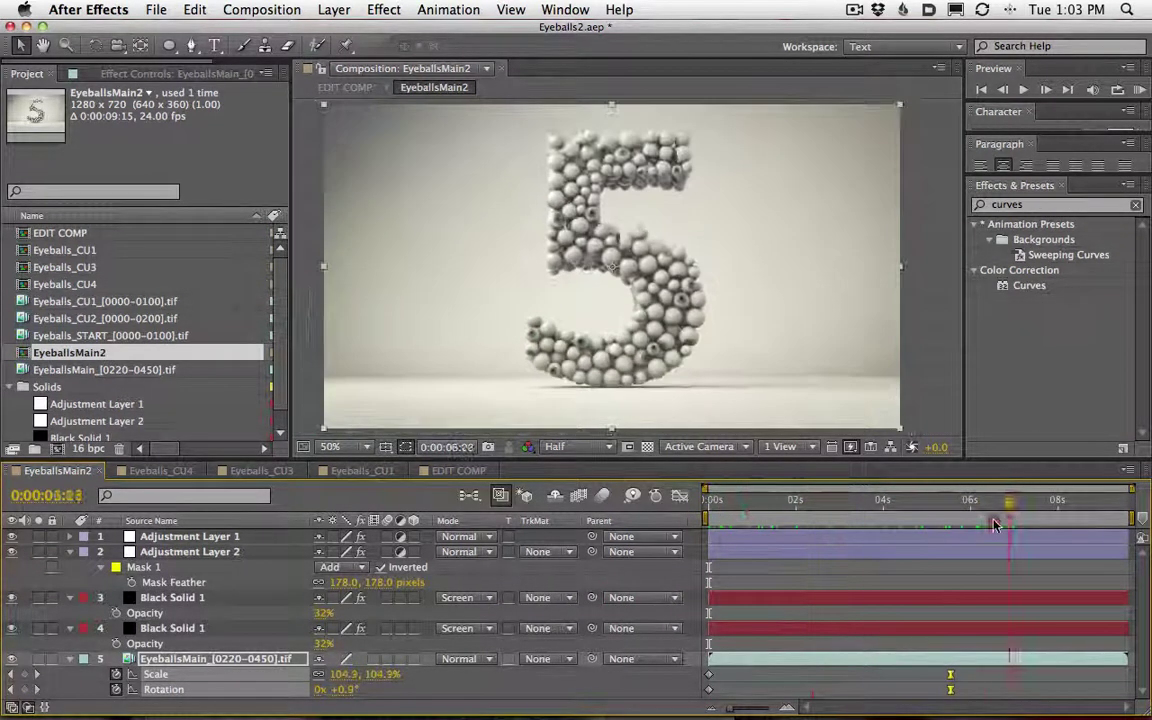
pyautogui.click(679, 516)
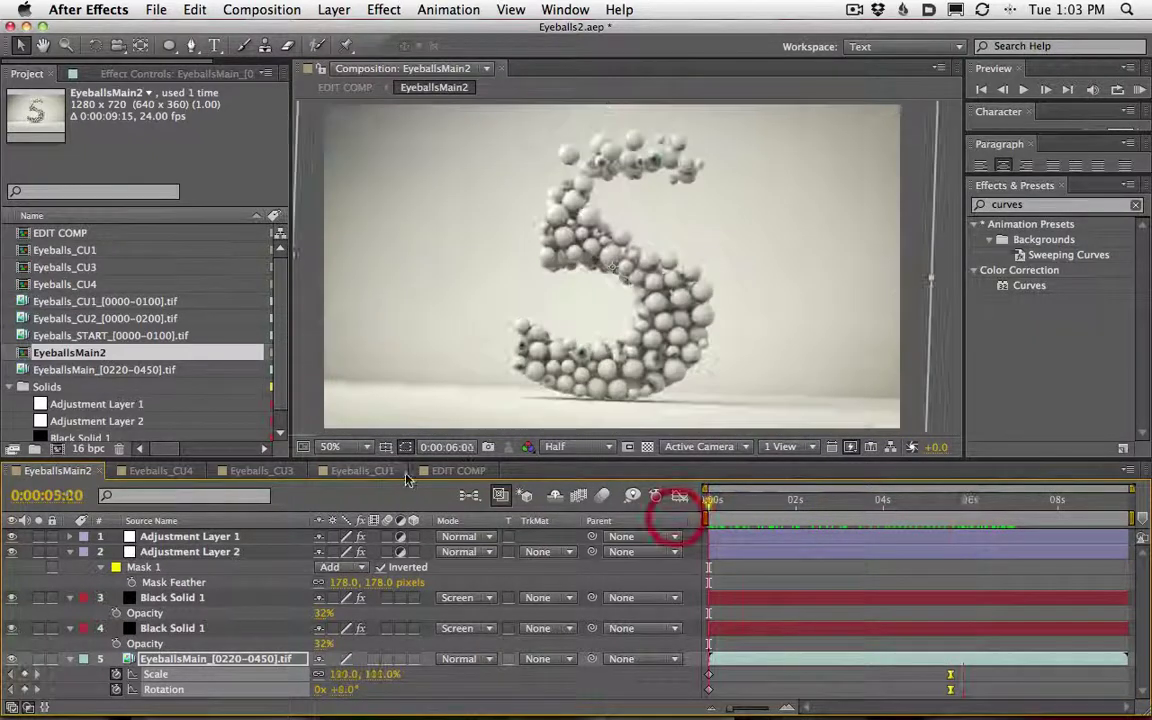
# - Scrub through EDIT COMP to examine the final shot's new move and the eyeballs' motion in the opening shot
pyautogui.click(459, 471)
pyautogui.moveTo(712, 520); pyautogui.dragTo(878, 526)
pyautogui.moveTo(962, 523); pyautogui.dragTo(944, 540)
pyautogui.moveTo(885, 540); pyautogui.dragTo(963, 552)
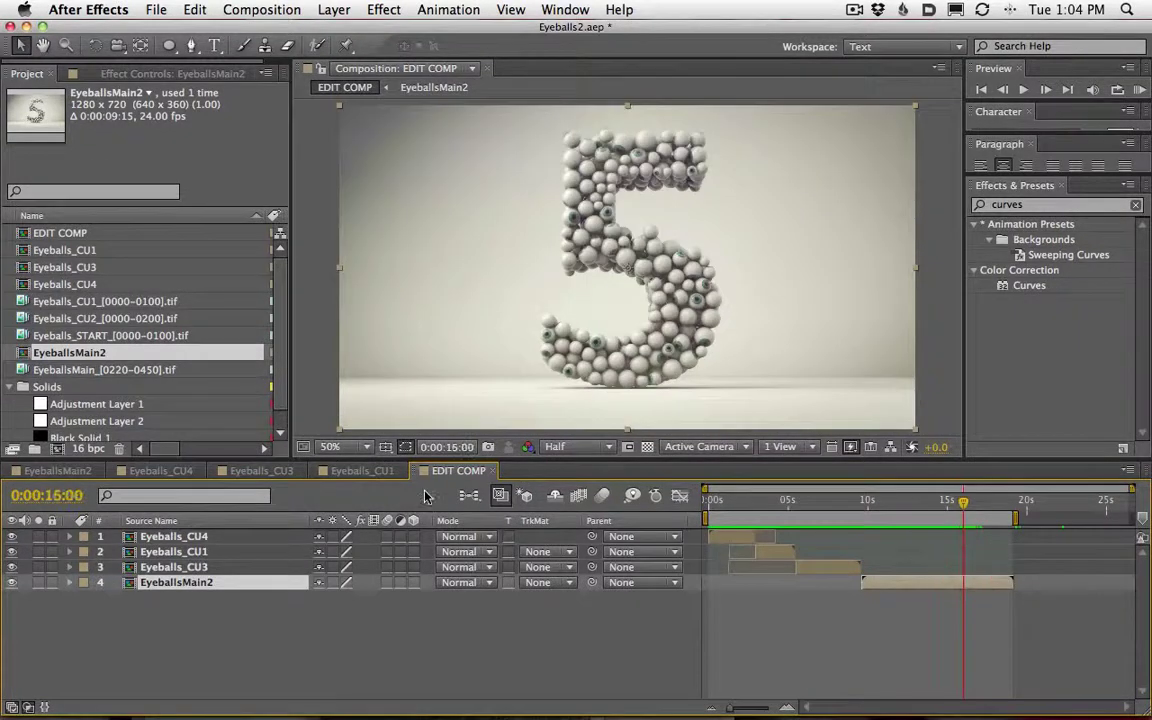
pyautogui.moveTo(712, 514); pyautogui.dragTo(747, 518)
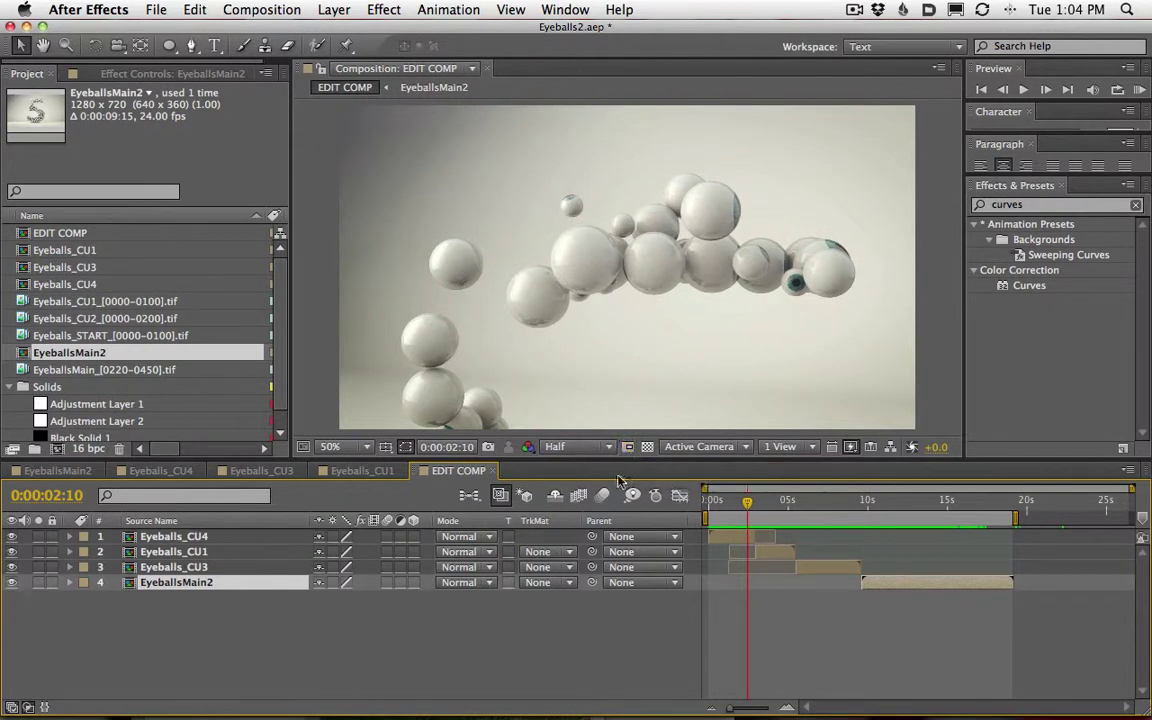
pyautogui.moveTo(716, 510); pyautogui.dragTo(745, 505)
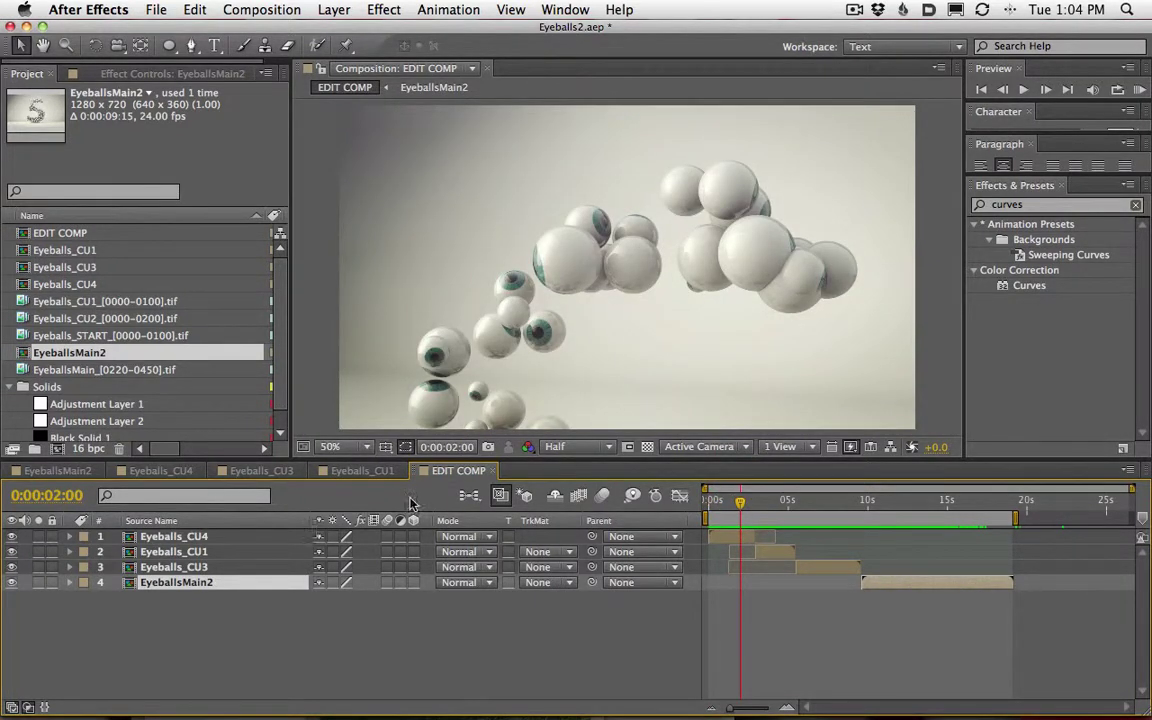
# - Apply the RSMB motion blur effect to the Eyeballs_START_[0000-0100].tif layer in the Eyeballs_CU4 comp
pyautogui.click(162, 471)
pyautogui.click(240, 598)
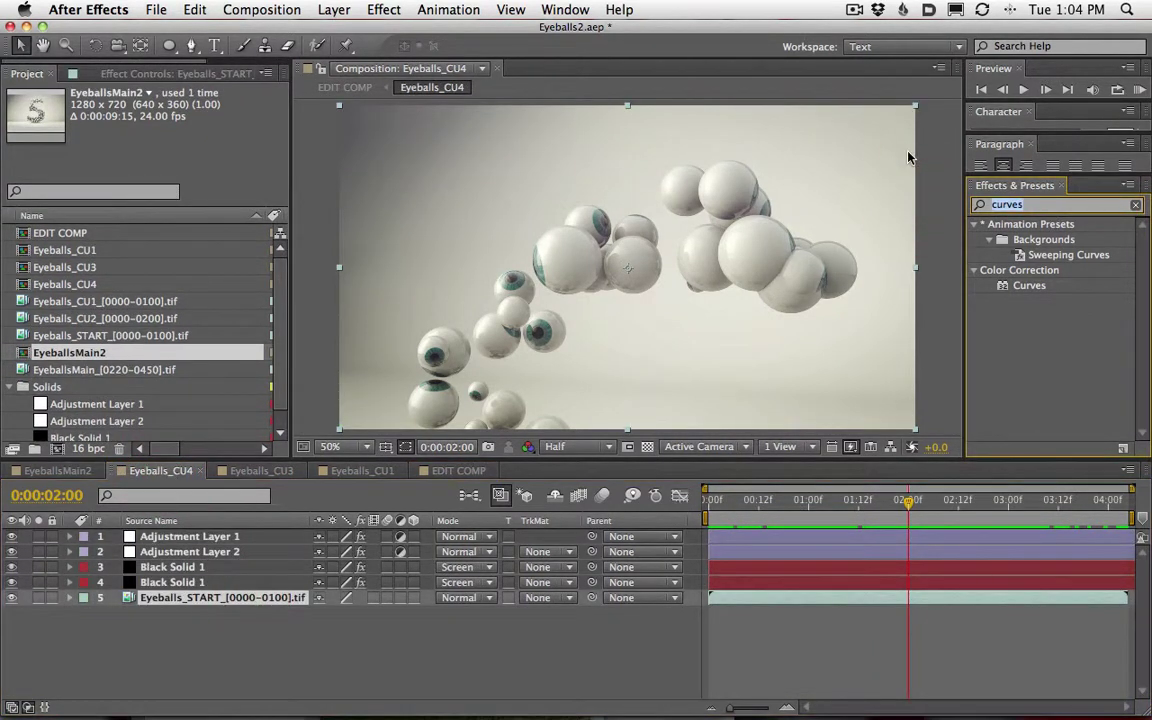
pyautogui.write('rsmp')
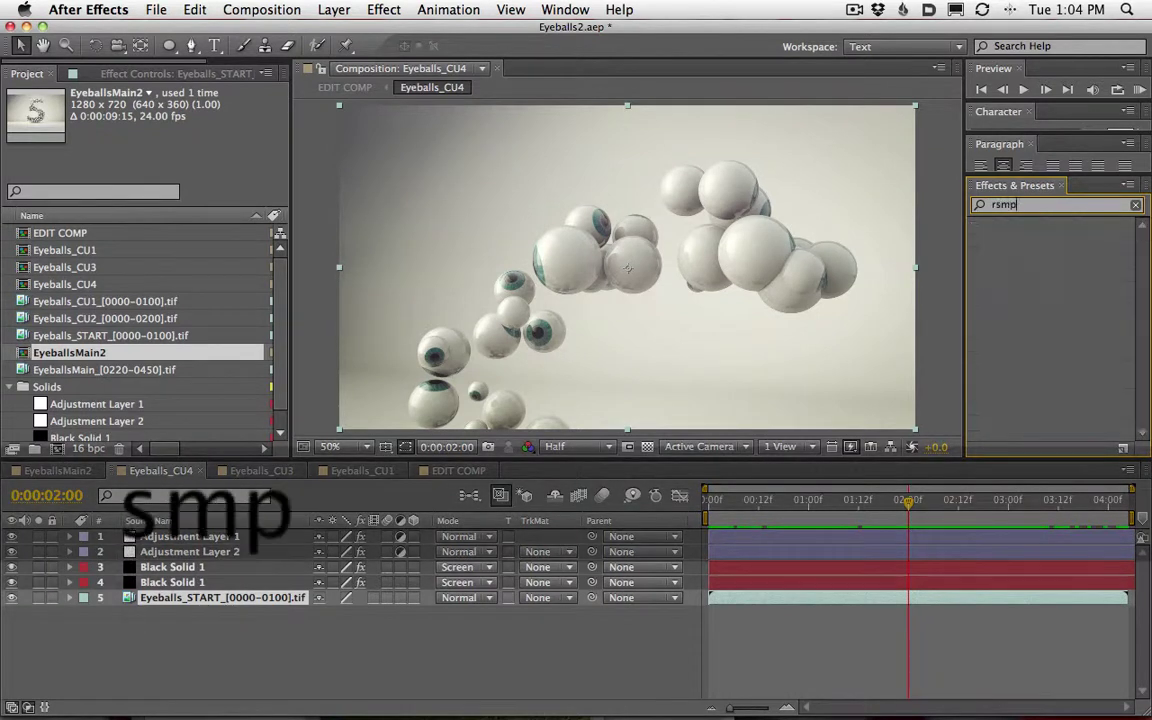
pyautogui.press('BackSpace')
pyautogui.write('b')
pyautogui.doubleClick(1025, 240)
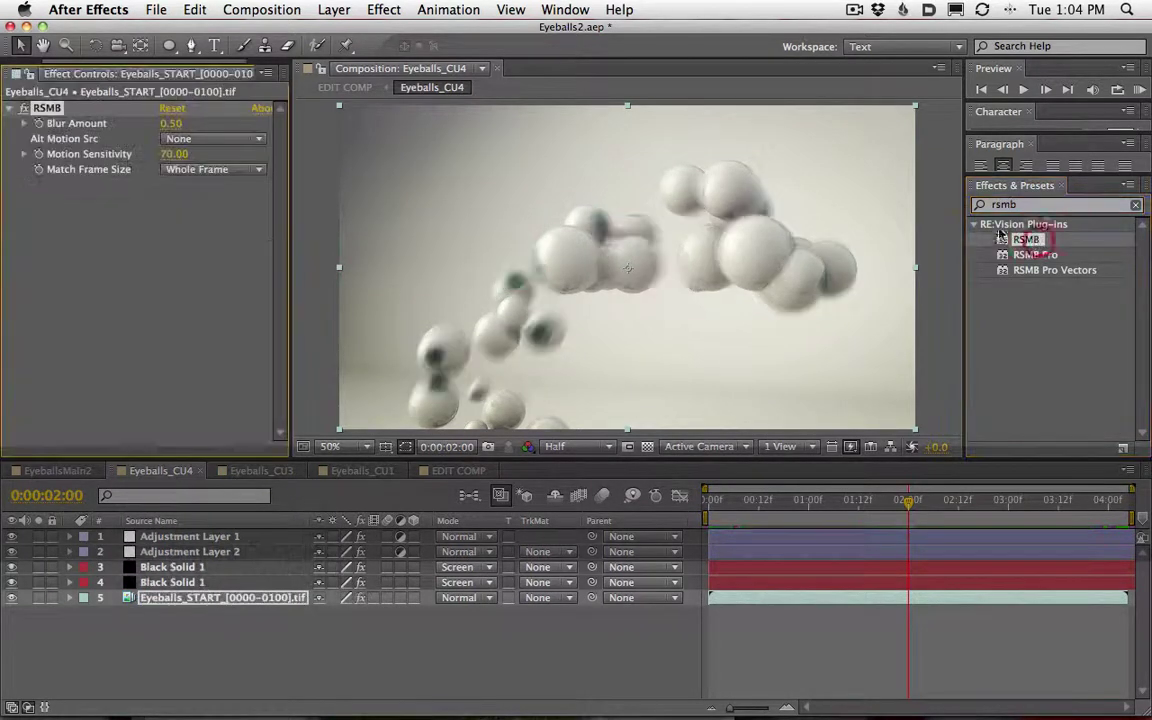
# - Set the RSMB Blur Amount to 0.2 on the Eyeballs_START_[0000-0100].tif layer and check the blur around 0:00:02:05
pyautogui.click(171, 123)
pyautogui.write('.2')
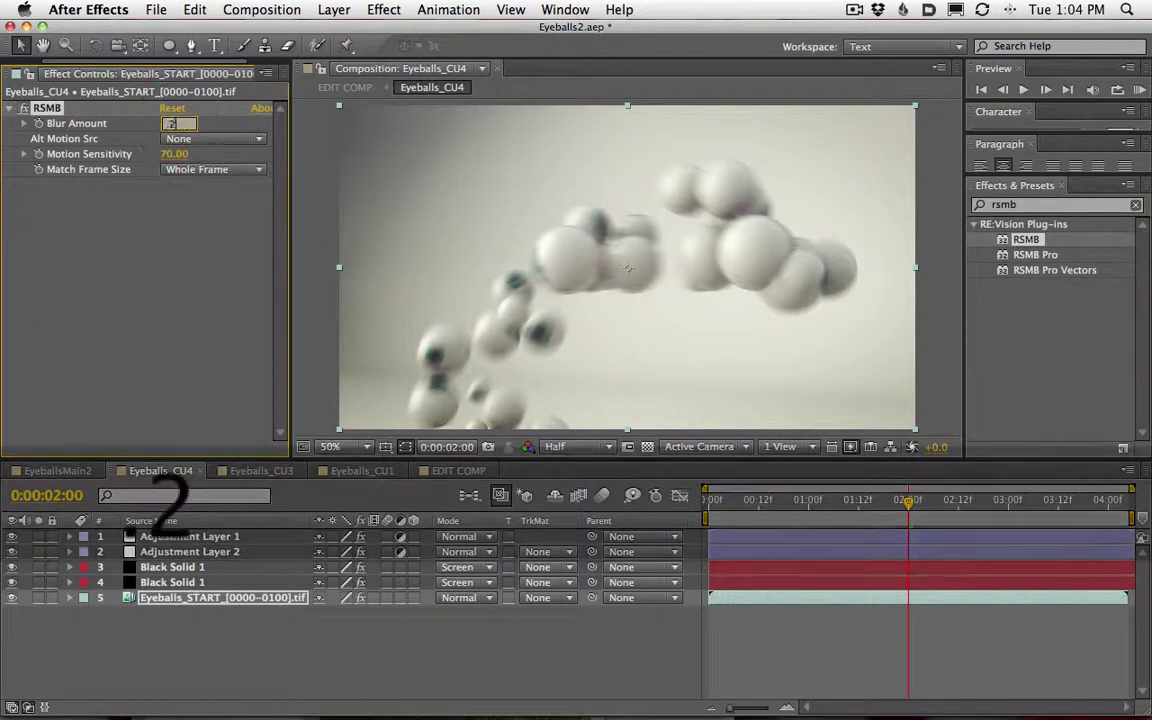
pyautogui.press('Return')
pyautogui.moveTo(860, 518); pyautogui.dragTo(930, 505)
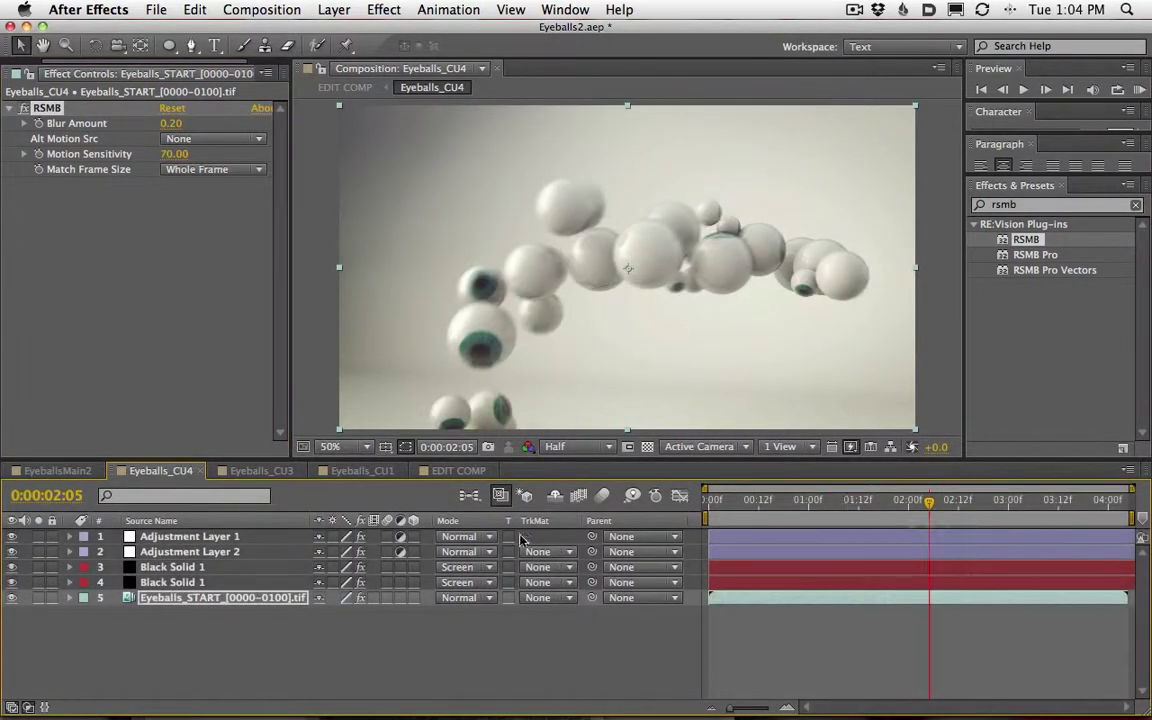
# - Copy the RSMB effect onto the Eyeballs_CU1_[0000-0100].tif layer in the Eyeballs_CU1 comp
pyautogui.click(47, 108)
pyautogui.press('super+c')
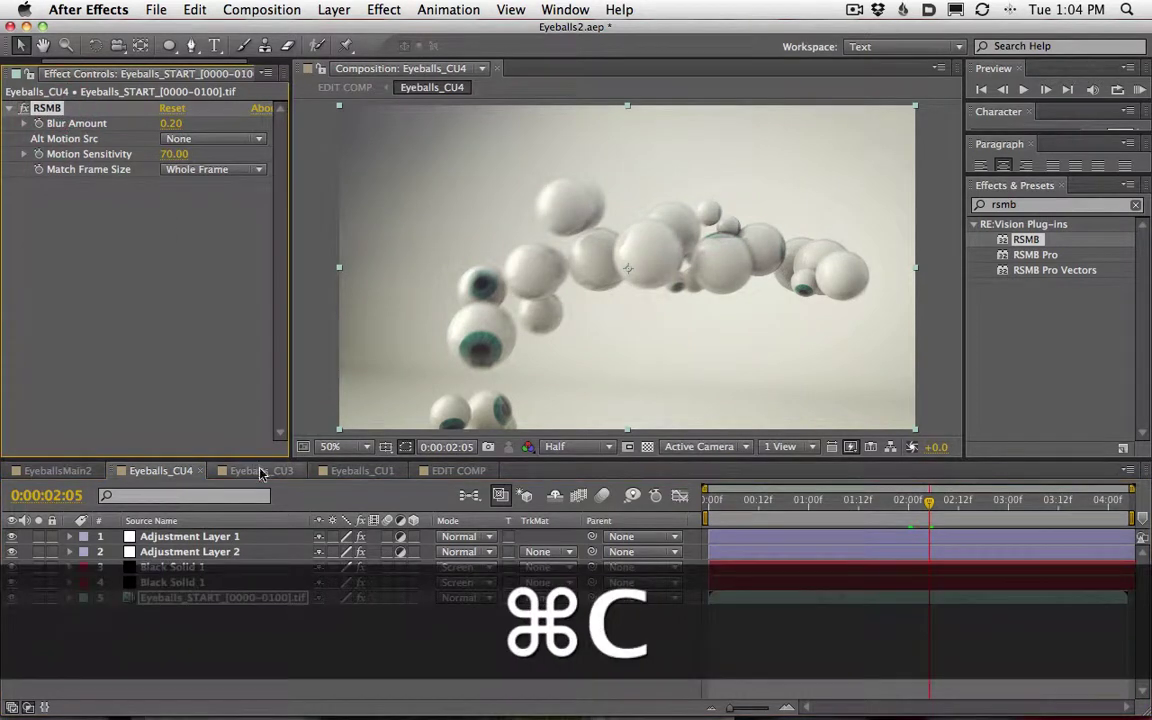
pyautogui.click(258, 470)
pyautogui.click(362, 470)
pyautogui.press('super+v')
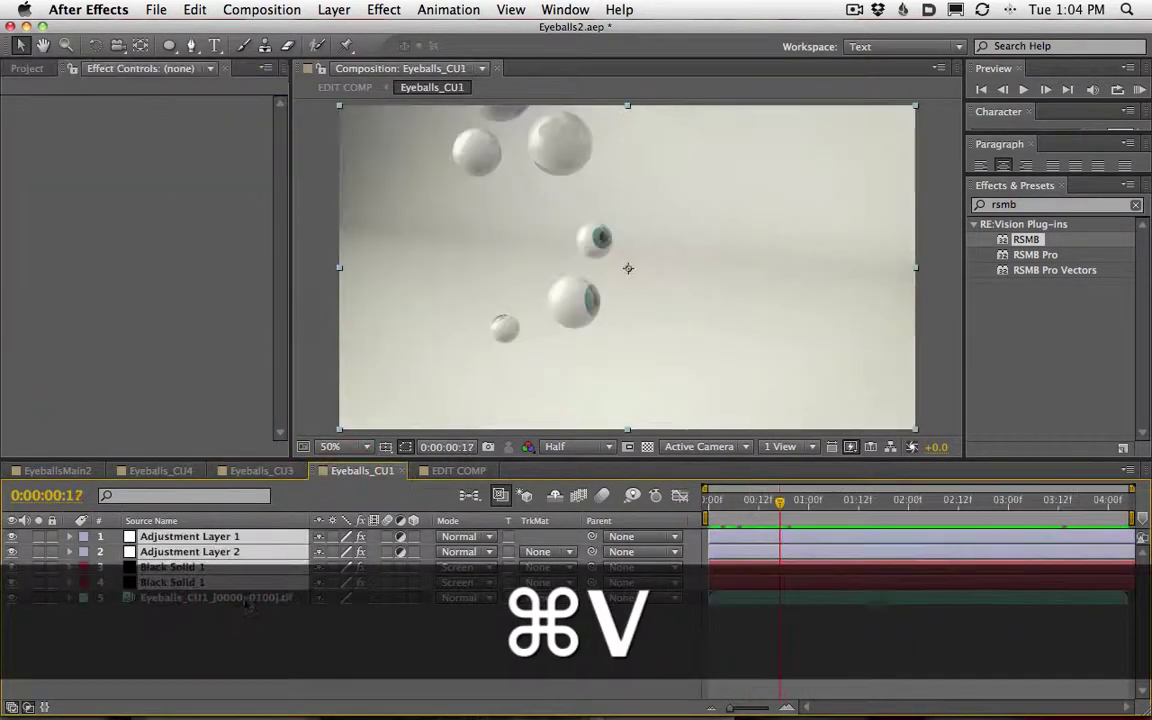
pyautogui.click(240, 598)
pyautogui.press('super+v')
pyautogui.click(458, 470)
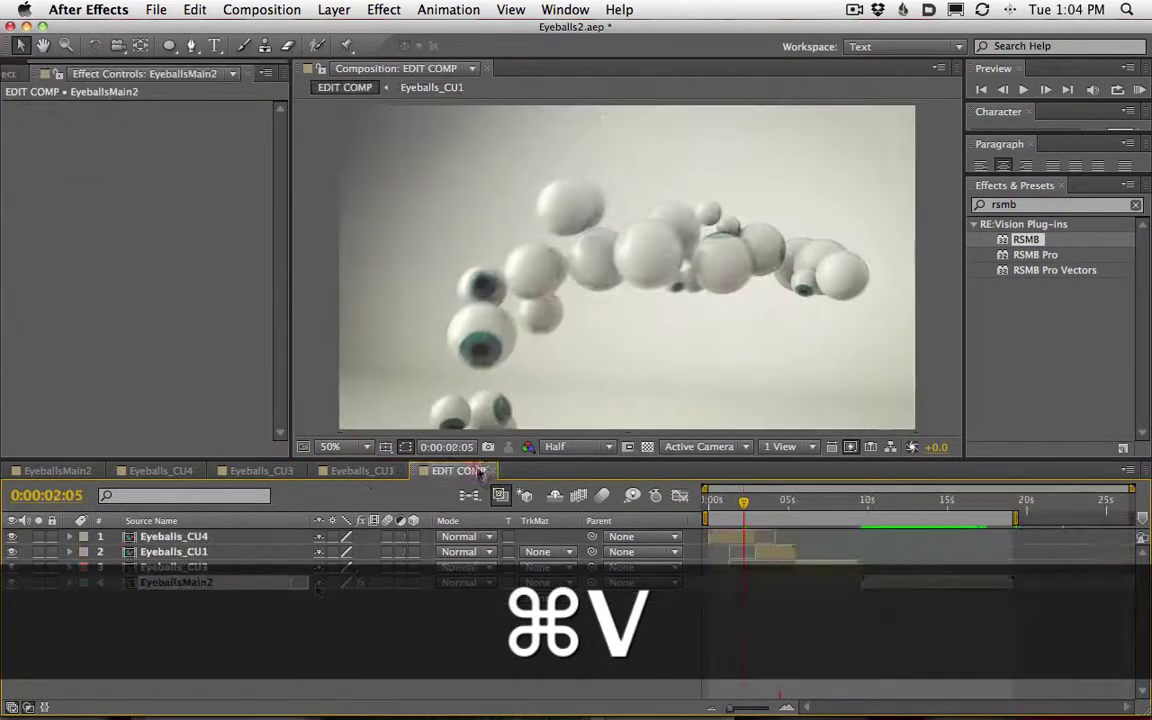
pyautogui.press('super+v')
pyautogui.press('super+z')
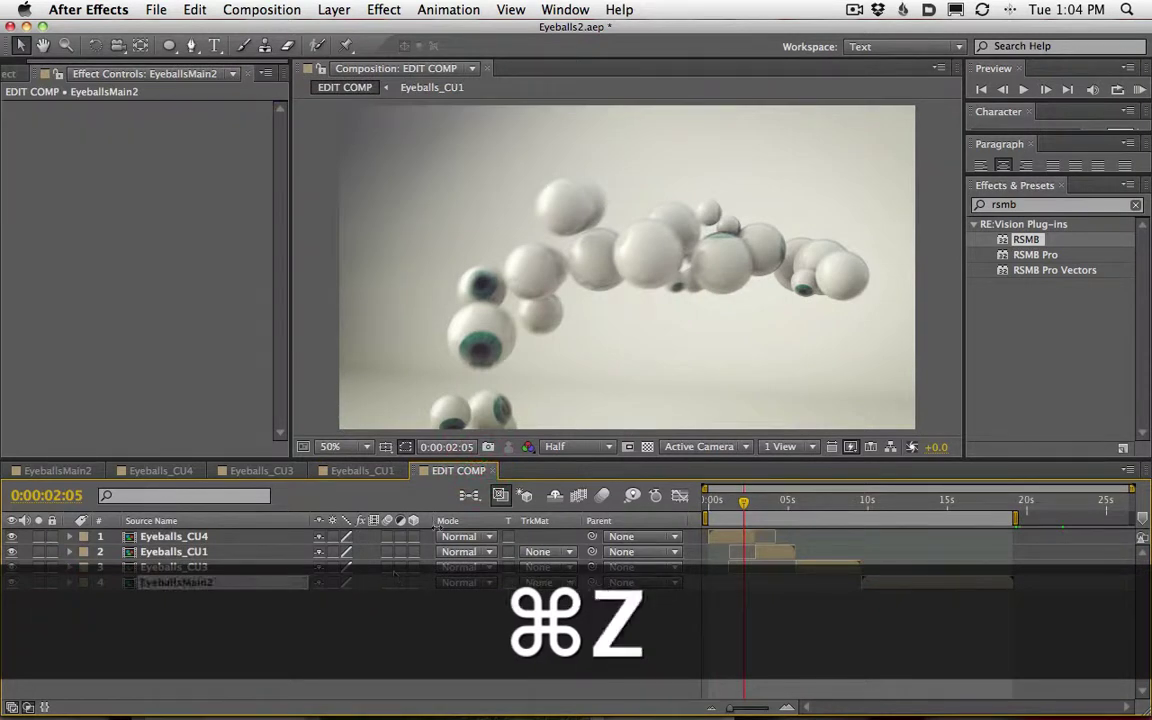
# - Paste the copied RSMB effect onto the EyeballsMain_[0220-0450].tif layer in the EyeballsMain2 comp and check the blur
pyautogui.click(57, 470)
pyautogui.click(207, 656)
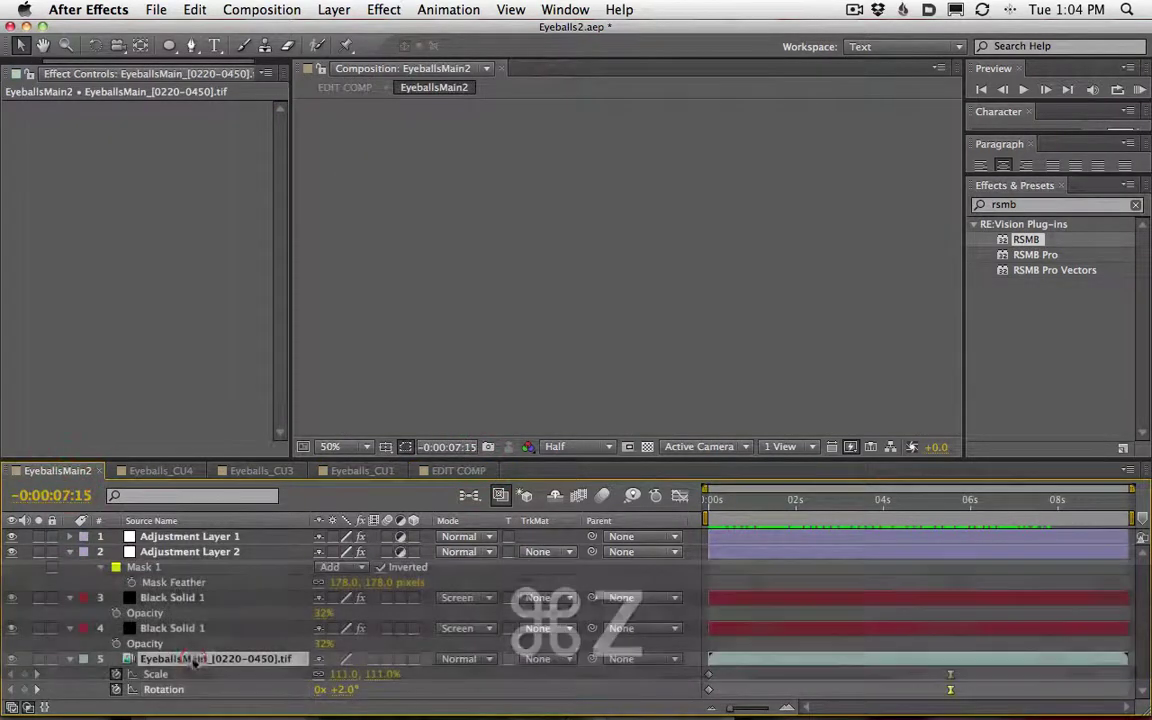
pyautogui.press('super+v')
pyautogui.moveTo(815, 505)
pyautogui.mouseDown()
pyautogui.moveTo(933, 500)
pyautogui.moveTo(812, 497)
pyautogui.mouseUp()
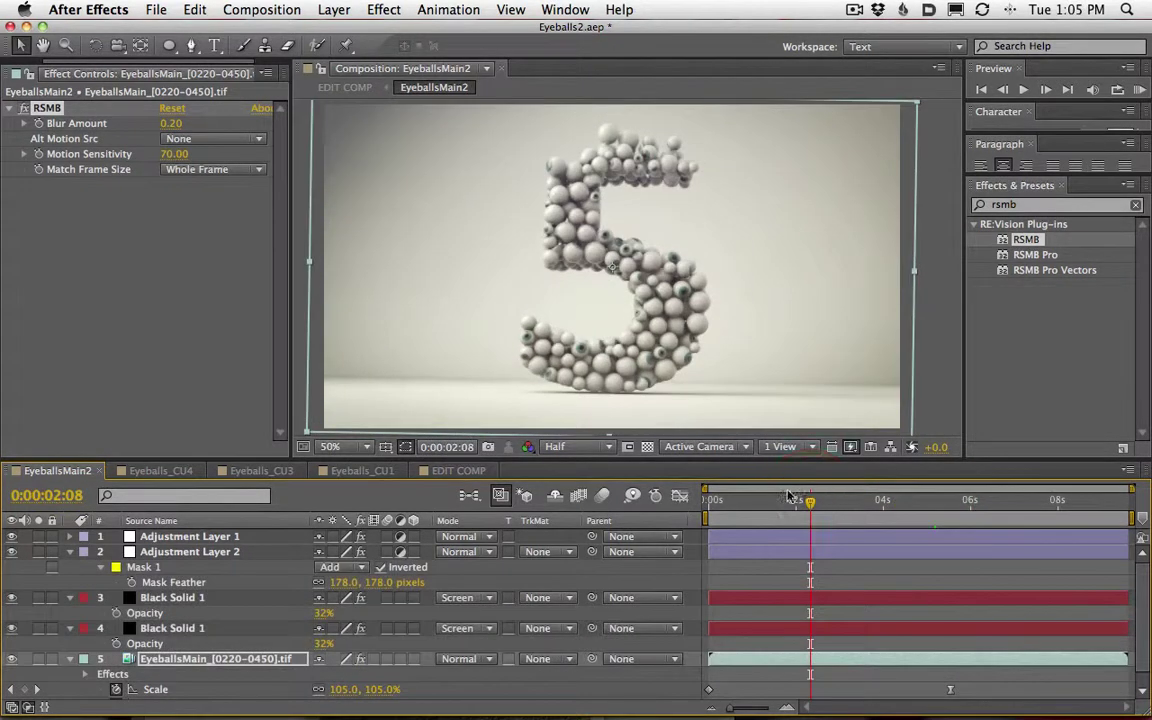
# - Set the RSMB Blur Amount of the EyeballsMain_[0220-0450].tif layer to 0.4 and check the blur near the shot's start
pyautogui.click(764, 503)
pyautogui.click(173, 123)
pyautogui.write('4')
pyautogui.press('Return')
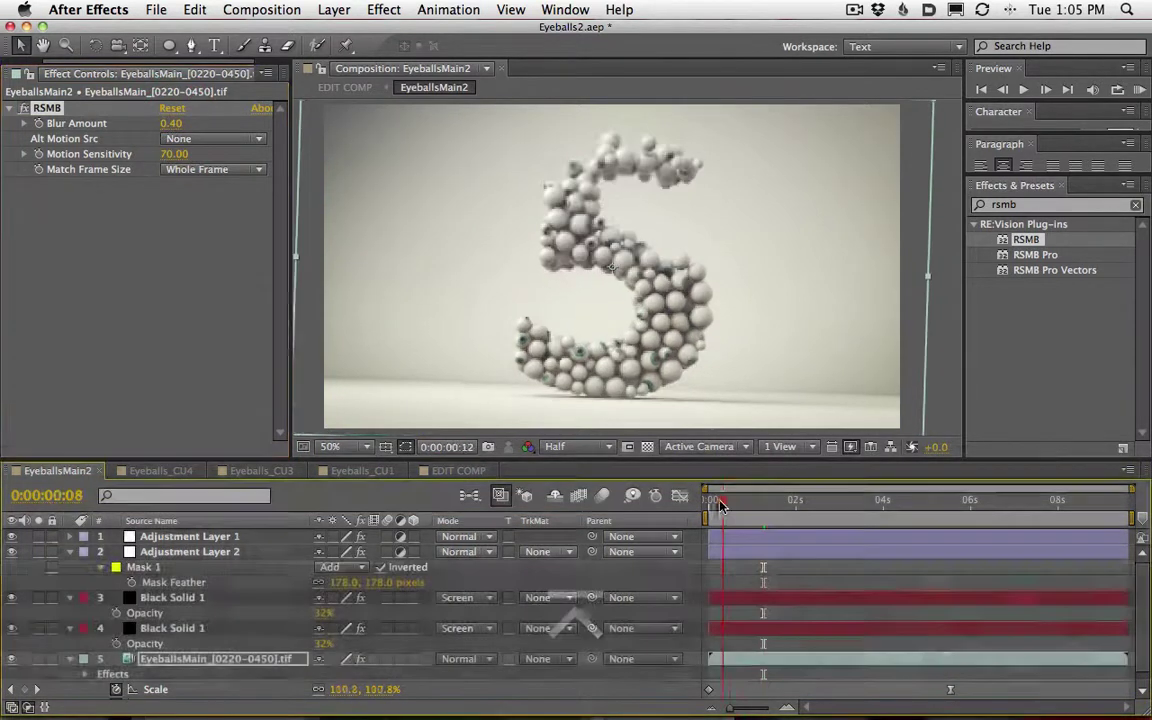
pyautogui.click(764, 508)
pyautogui.moveTo(760, 512); pyautogui.dragTo(723, 508)
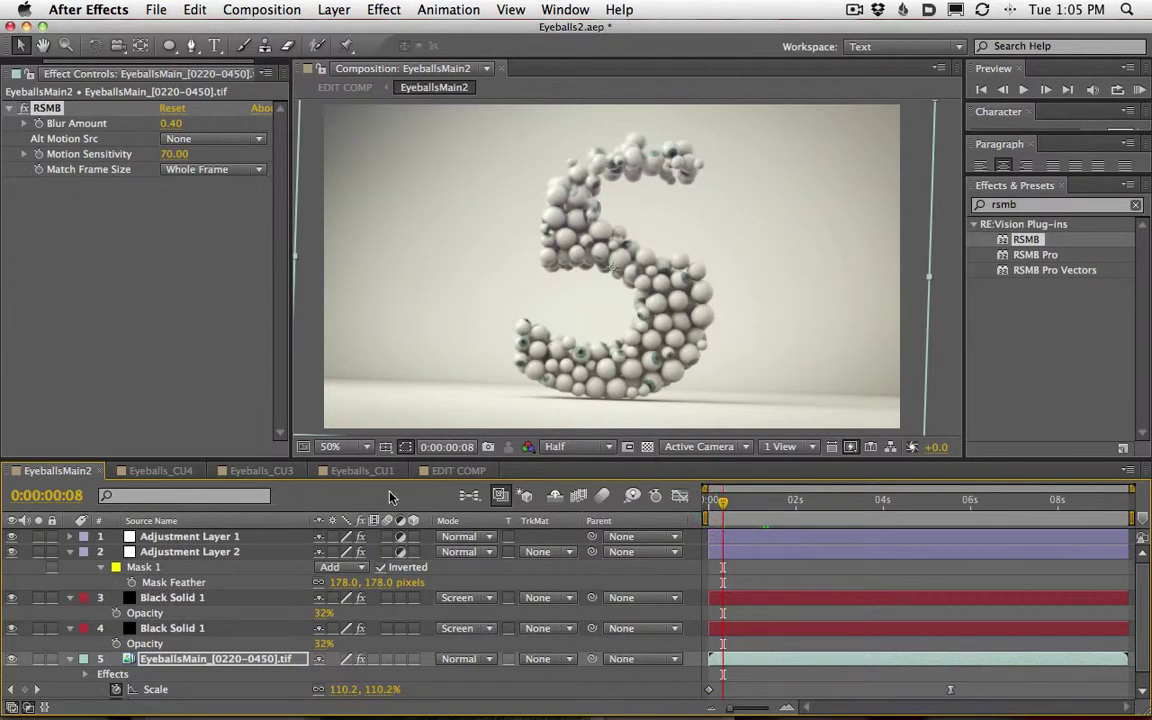
# - Examine the motion blur in the Eyeballs_CU1 and EyeballsMain2 comps, preview EDIT COMP, and review the individual shot comps
pyautogui.click(365, 471)
pyautogui.moveTo(773, 508); pyautogui.dragTo(838, 502)
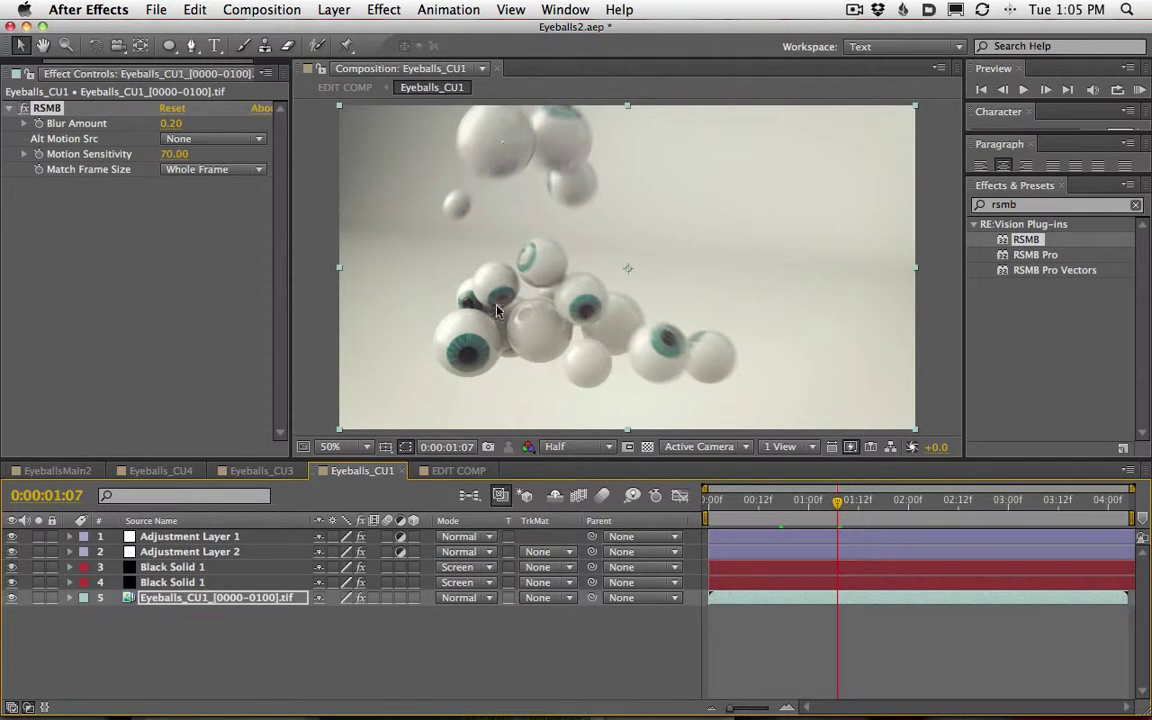
pyautogui.click(60, 471)
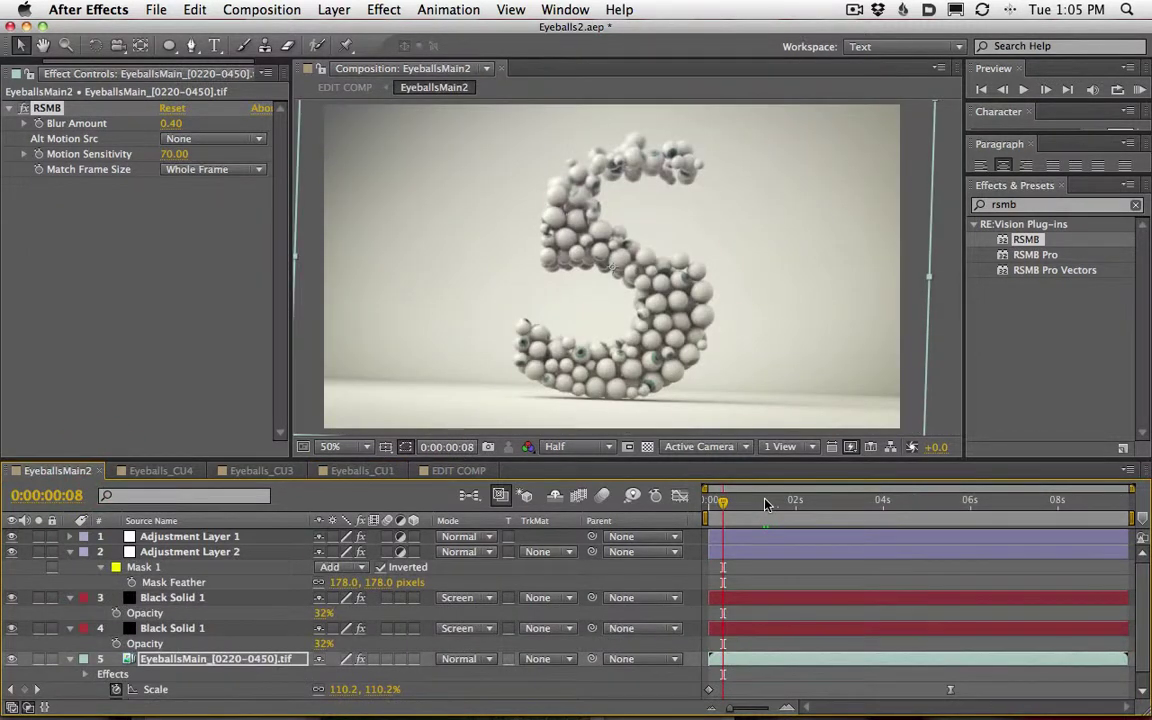
pyautogui.moveTo(752, 508); pyautogui.dragTo(1007, 500)
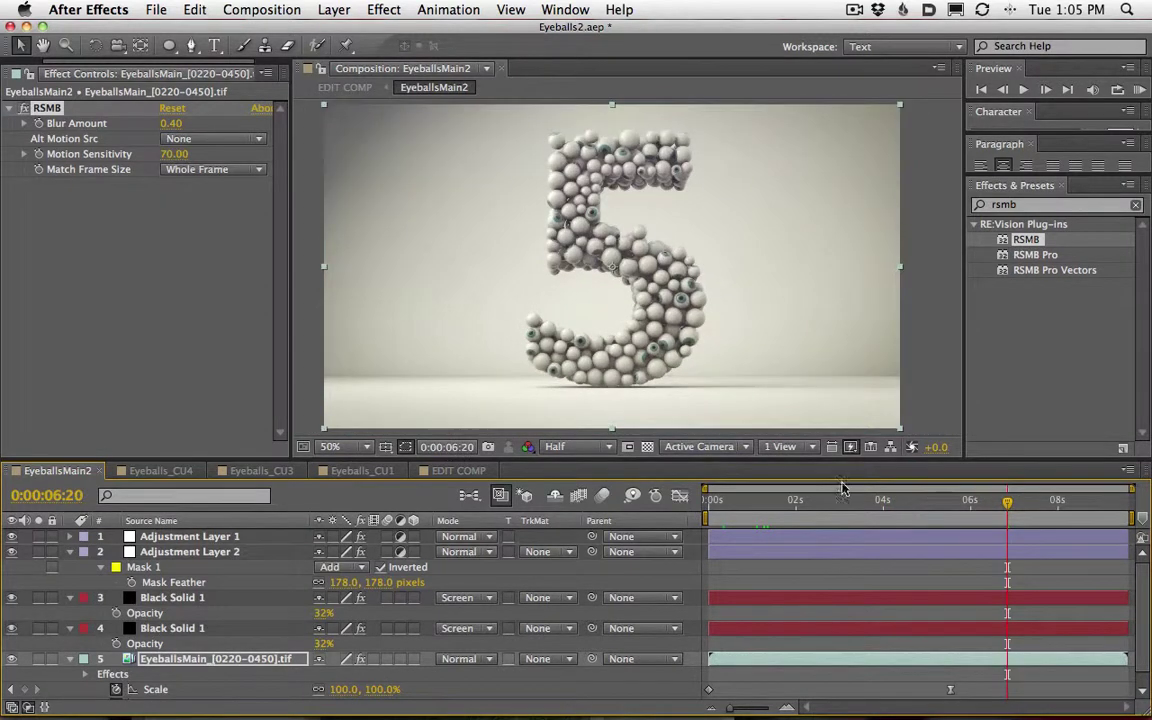
pyautogui.click(458, 471)
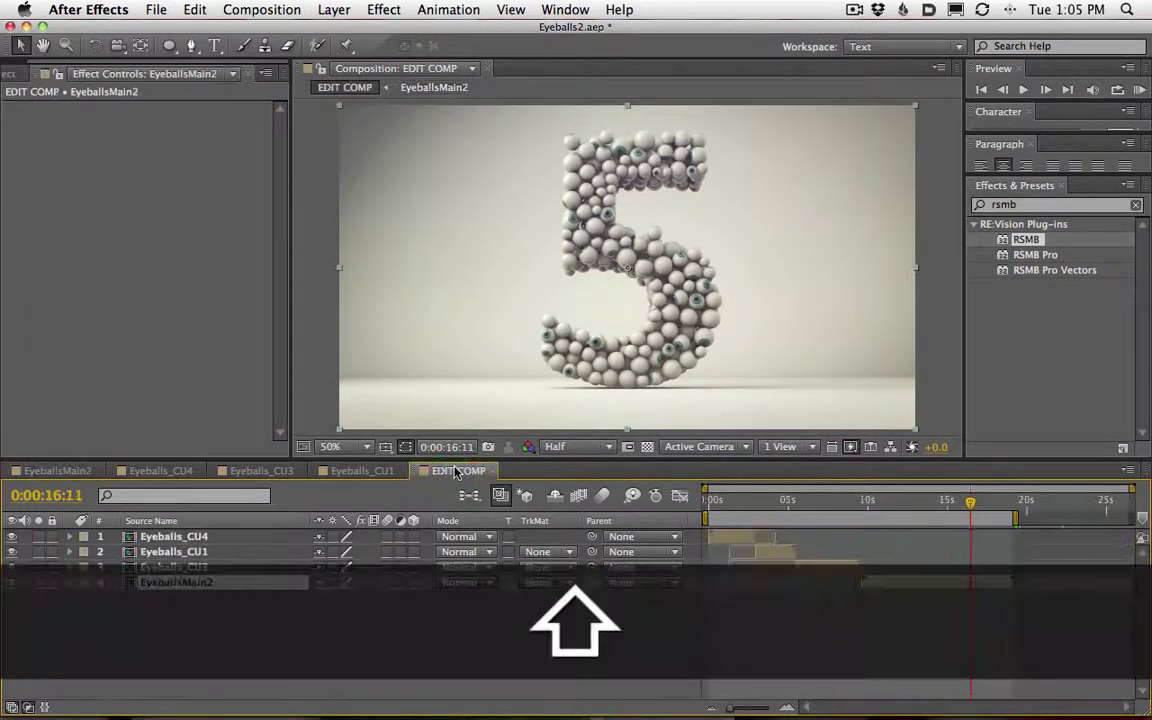
pyautogui.hotkey('shift', '0')
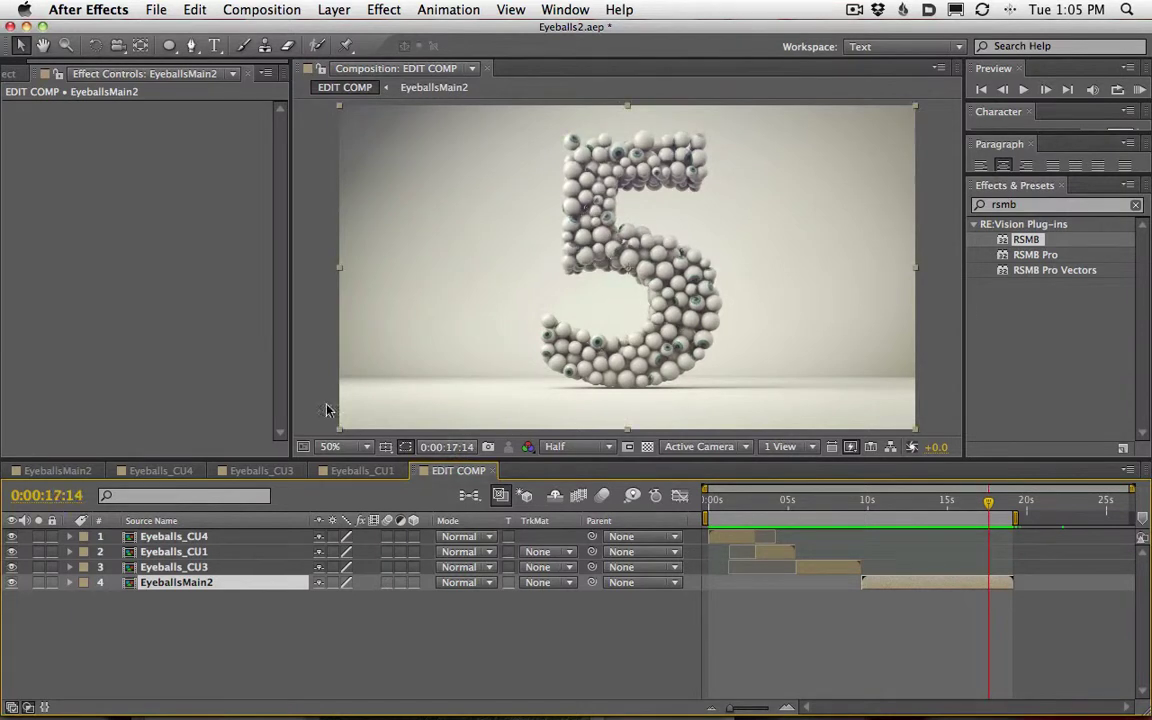
pyautogui.click(395, 470)
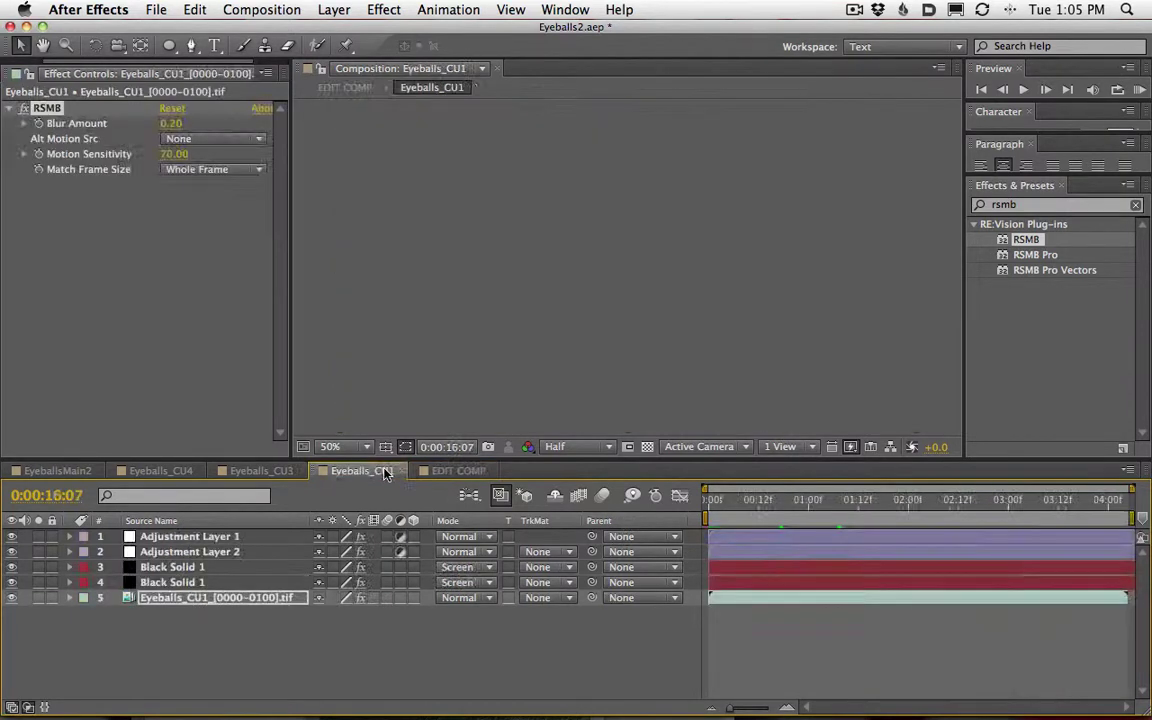
pyautogui.click(262, 470)
pyautogui.click(165, 471)
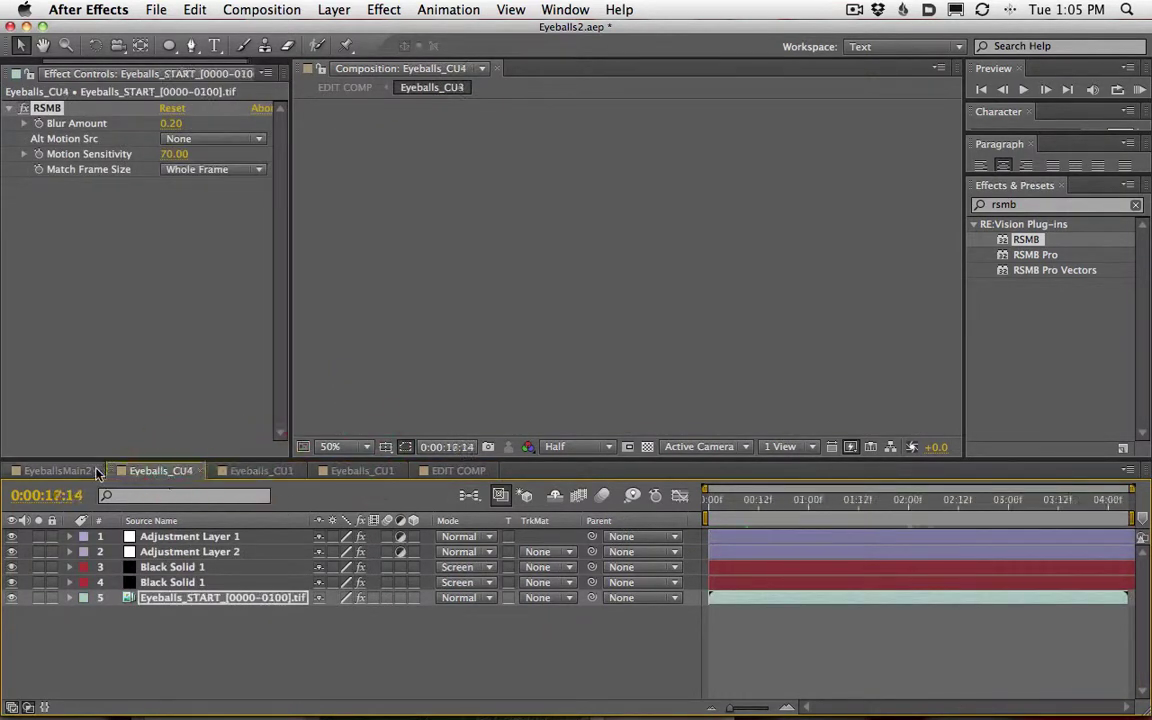
pyautogui.click(98, 472)
# - Add an adjustment layer above all shots in EDIT COMP and apply Curves with a gentle RGB S-curve for contrast
pyautogui.click(462, 470)
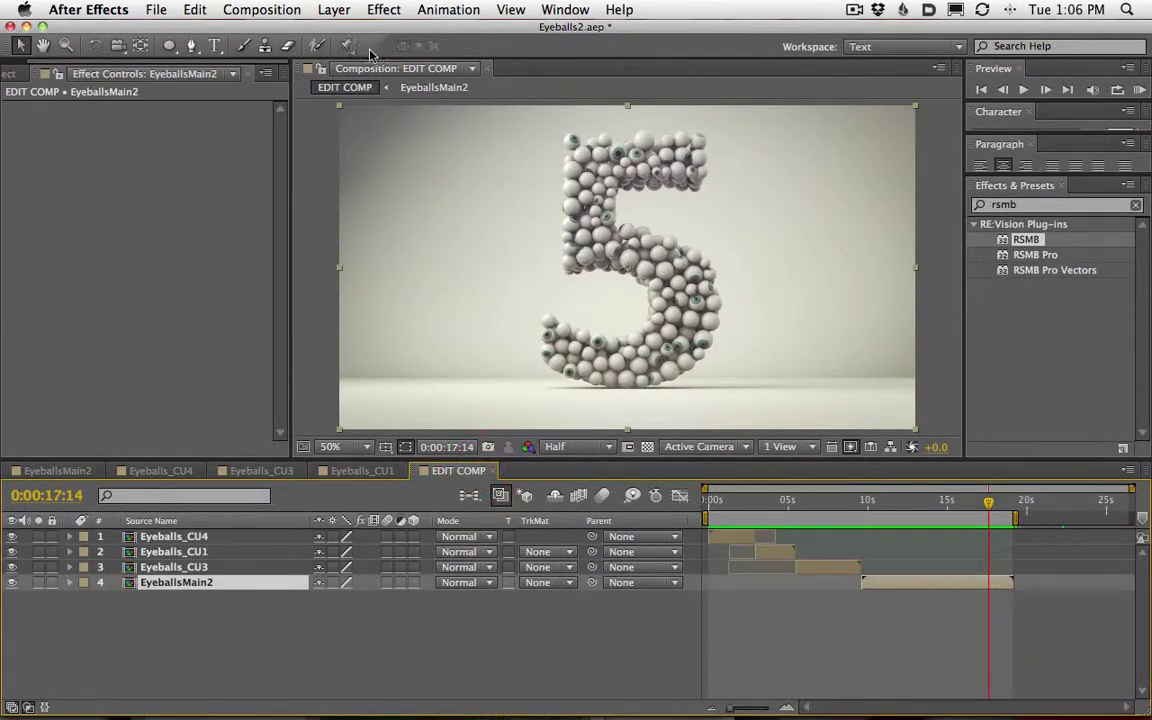
pyautogui.click(334, 9)
pyautogui.moveTo(337, 33)
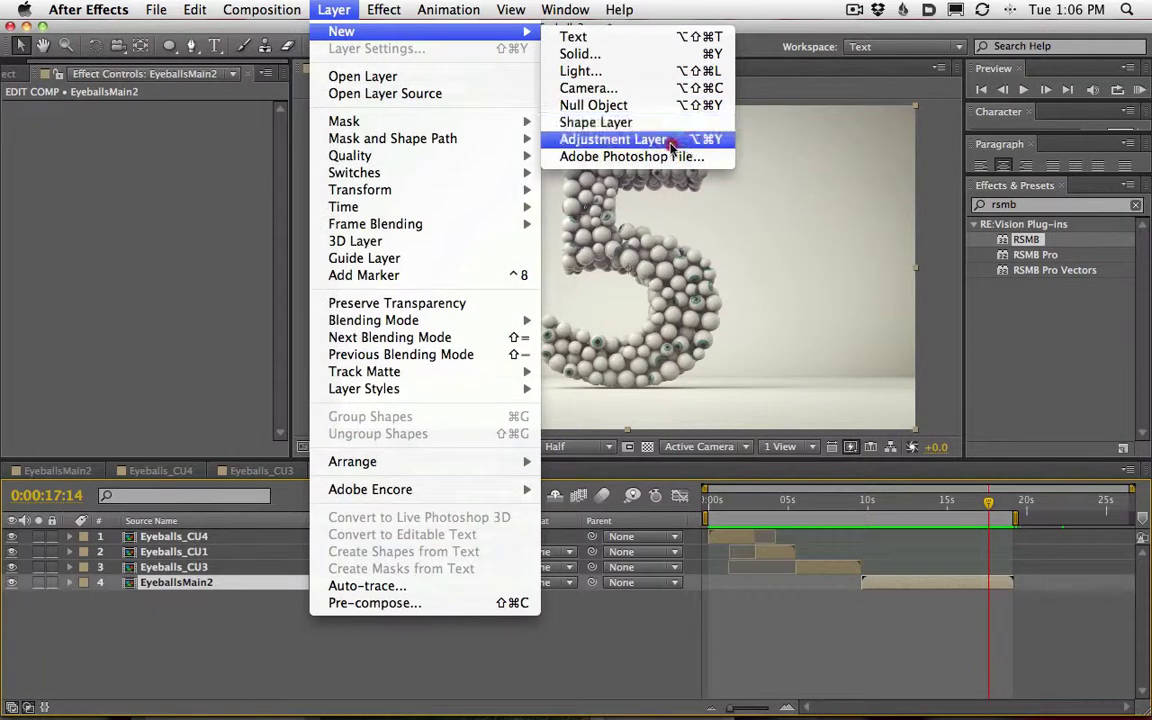
pyautogui.click(650, 139)
pyautogui.write('curve')
pyautogui.click(1030, 286)
pyautogui.doubleClick(1030, 286)
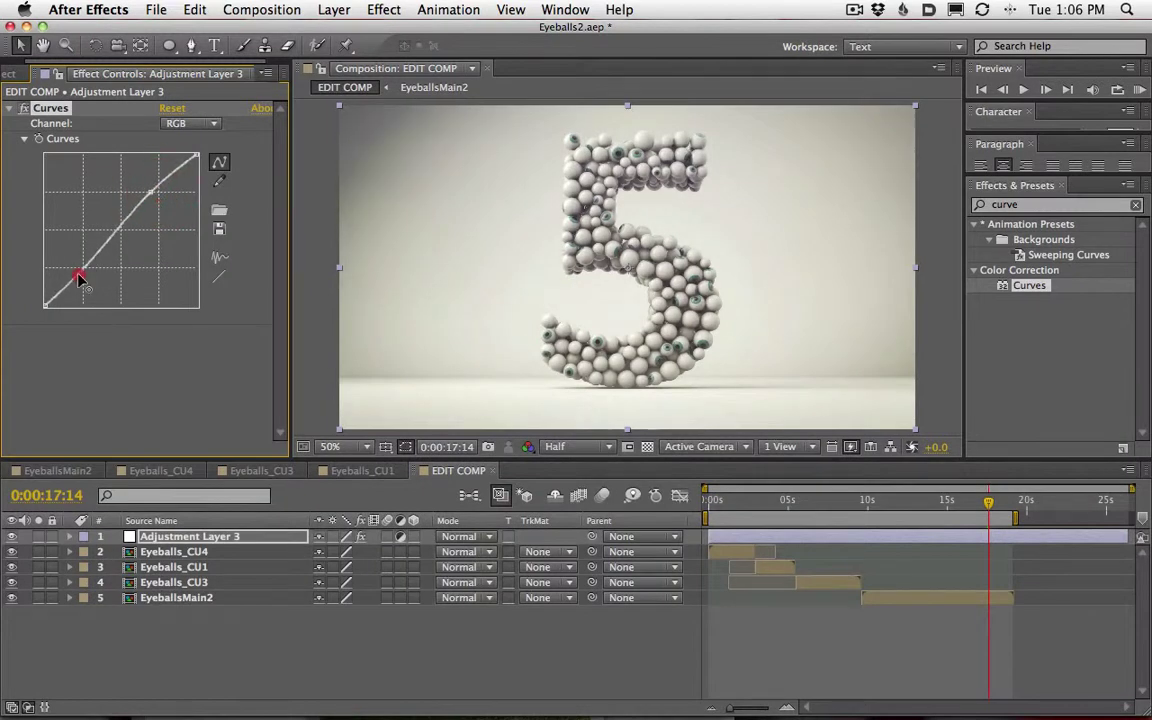
pyautogui.moveTo(82, 280); pyautogui.dragTo(81, 274)
# - Apply Hue/Saturation to Adjustment Layer 3 and set Master Saturation to -19, judging the color on the opening shot
pyautogui.click(737, 499)
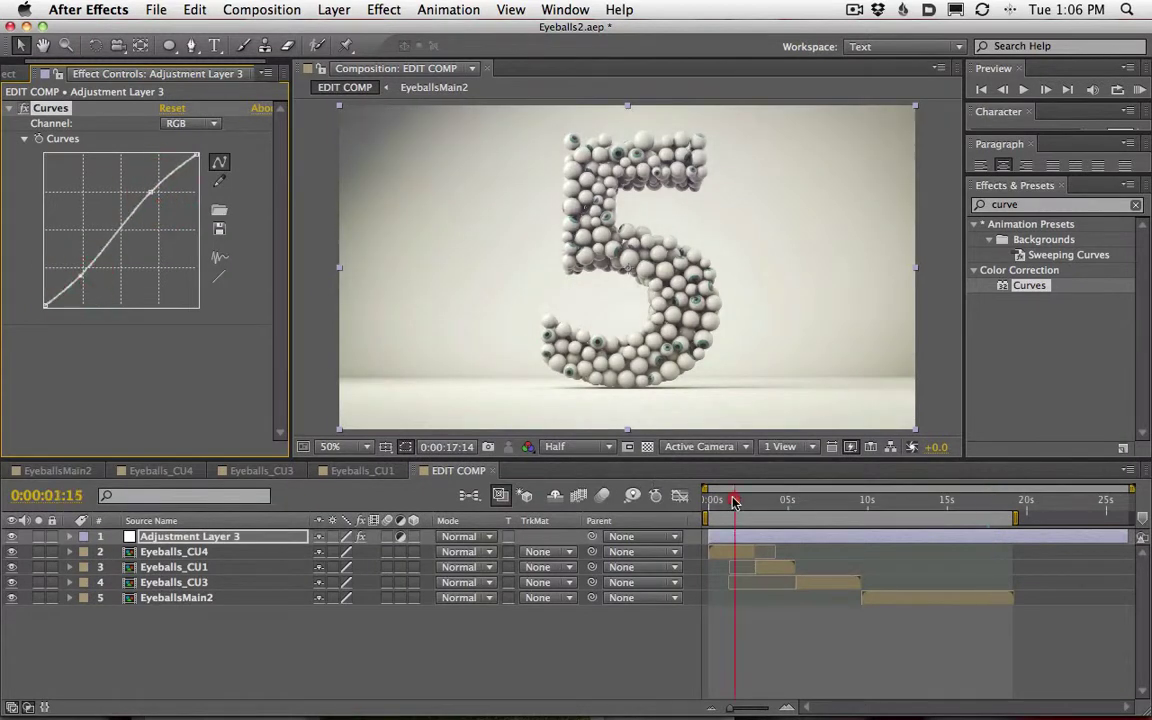
pyautogui.click(885, 200)
pyautogui.write('sa')
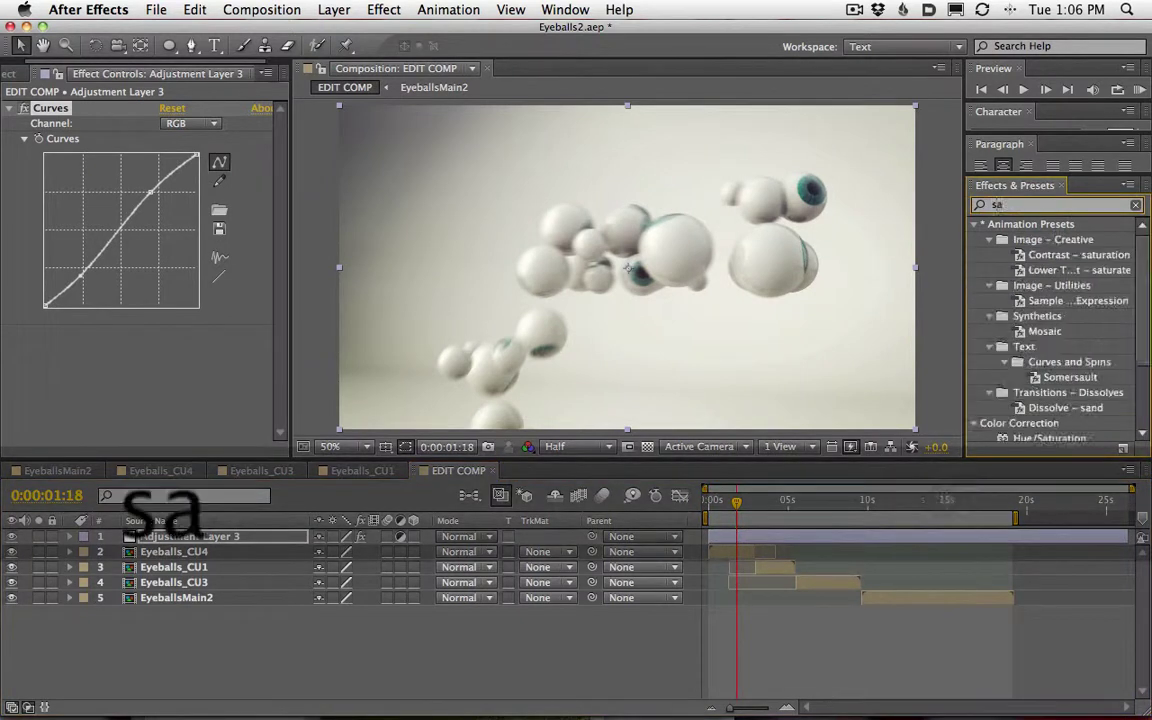
pyautogui.click(1135, 204)
pyautogui.write('hue')
pyautogui.click(1048, 300)
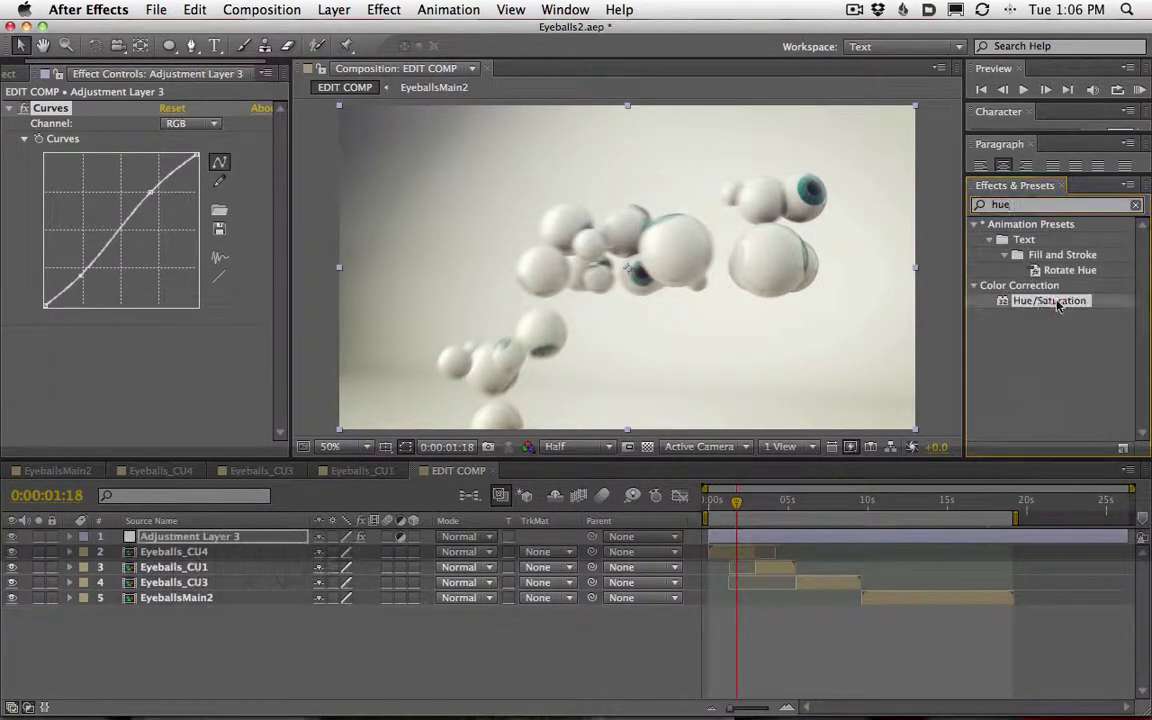
pyautogui.doubleClick(1060, 305)
pyautogui.moveTo(152, 349)
pyautogui.mouseDown()
pyautogui.moveTo(93, 360)
pyautogui.moveTo(165, 370)
pyautogui.moveTo(300, 347)
pyautogui.moveTo(147, 360)
pyautogui.mouseUp()
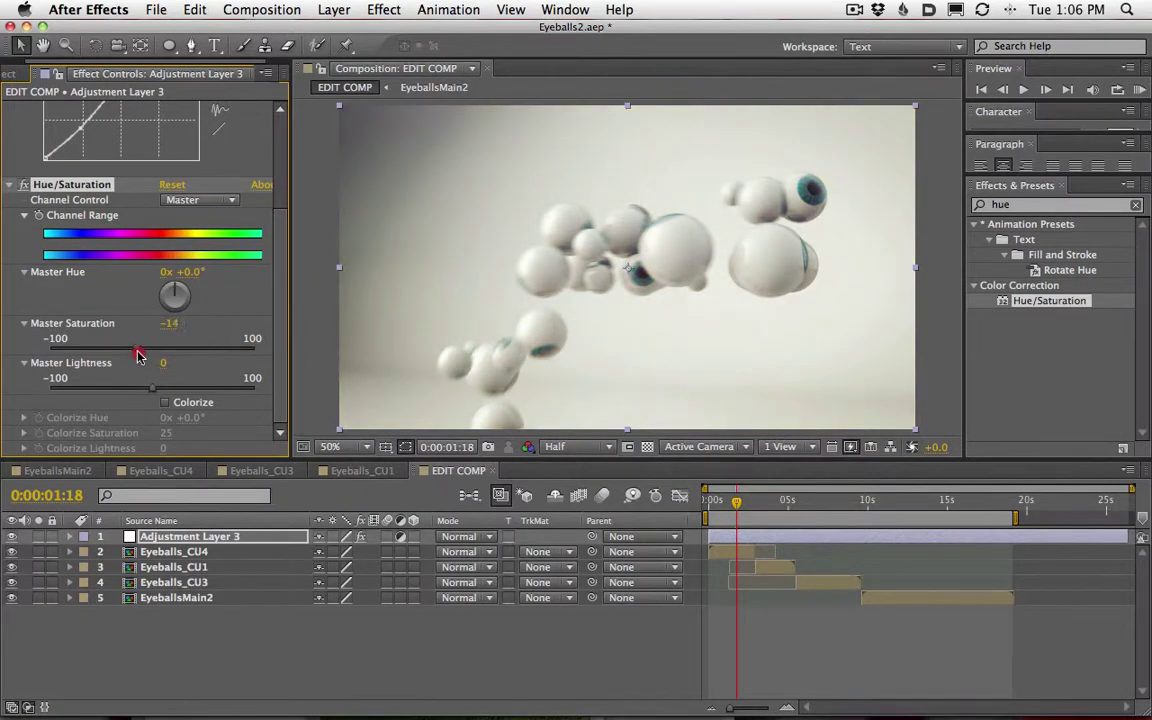
pyautogui.moveTo(135, 357); pyautogui.dragTo(131, 357)
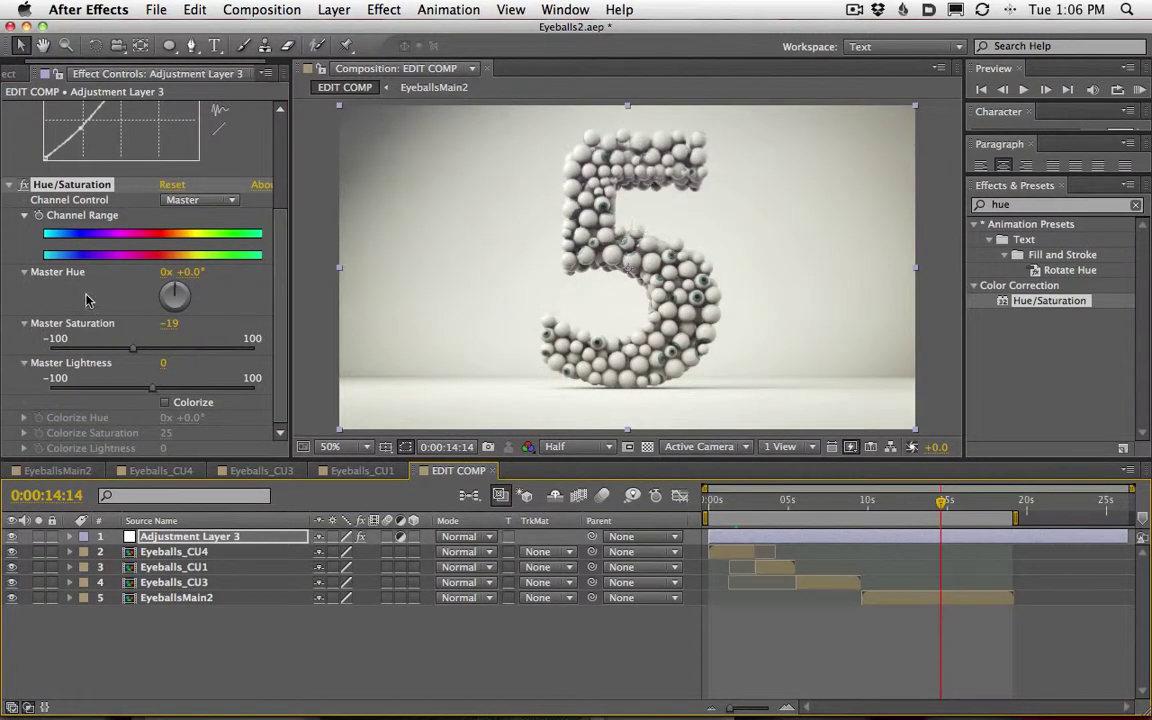
# - Compare the image with and without the Curves and Hue/Saturation effects on Adjustment Layer 3, collapsing their settings
pyautogui.click(24, 186)
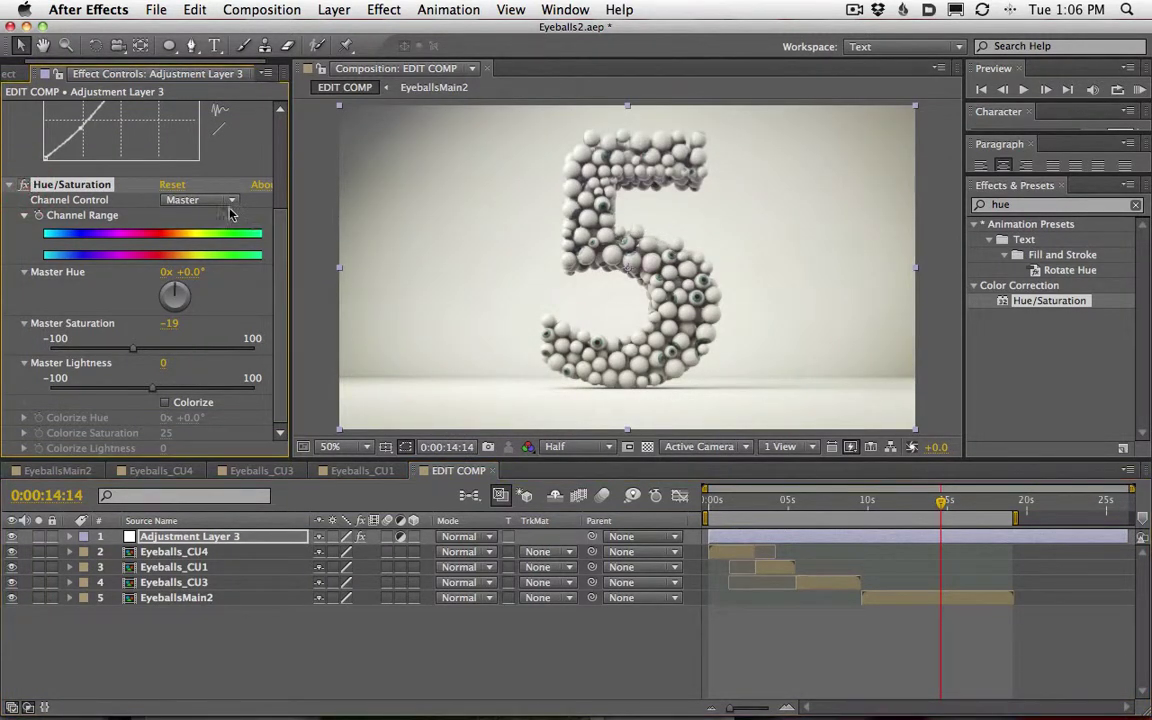
pyautogui.scroll(4, 236, 113)
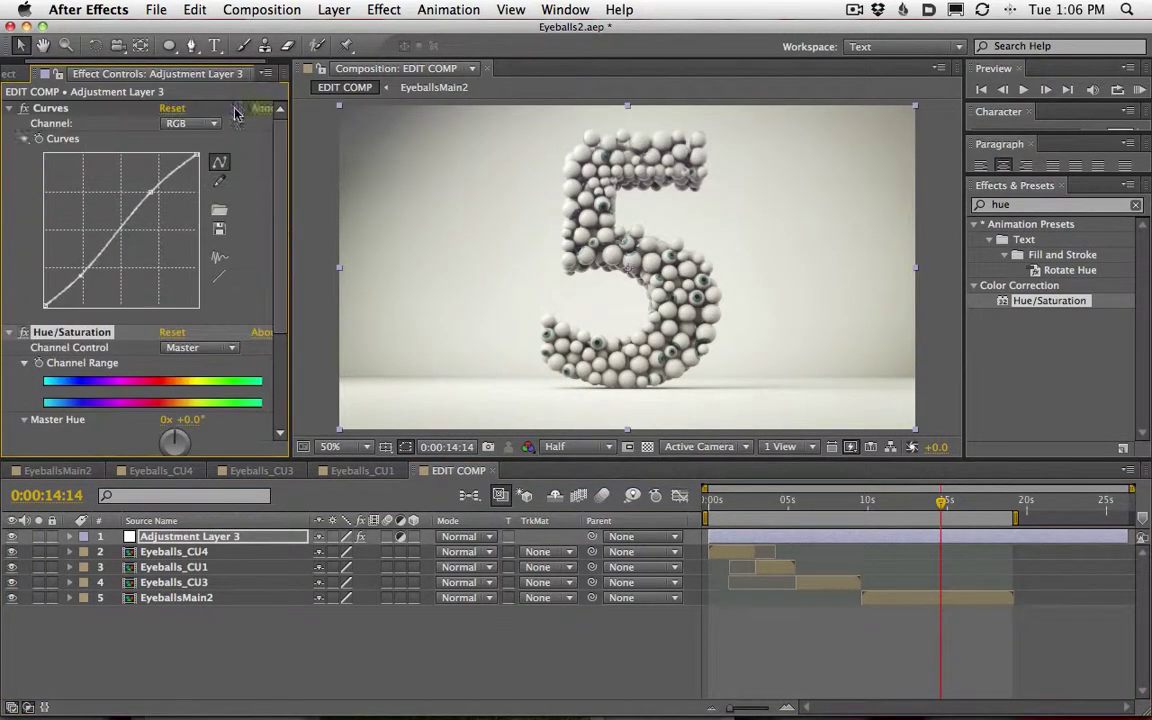
pyautogui.click(23, 108)
pyautogui.click(23, 108)
pyautogui.click(23, 108)
pyautogui.click(23, 108)
pyautogui.click(9, 108)
pyautogui.click(10, 123)
pyautogui.click(23, 123)
pyautogui.click(23, 123)
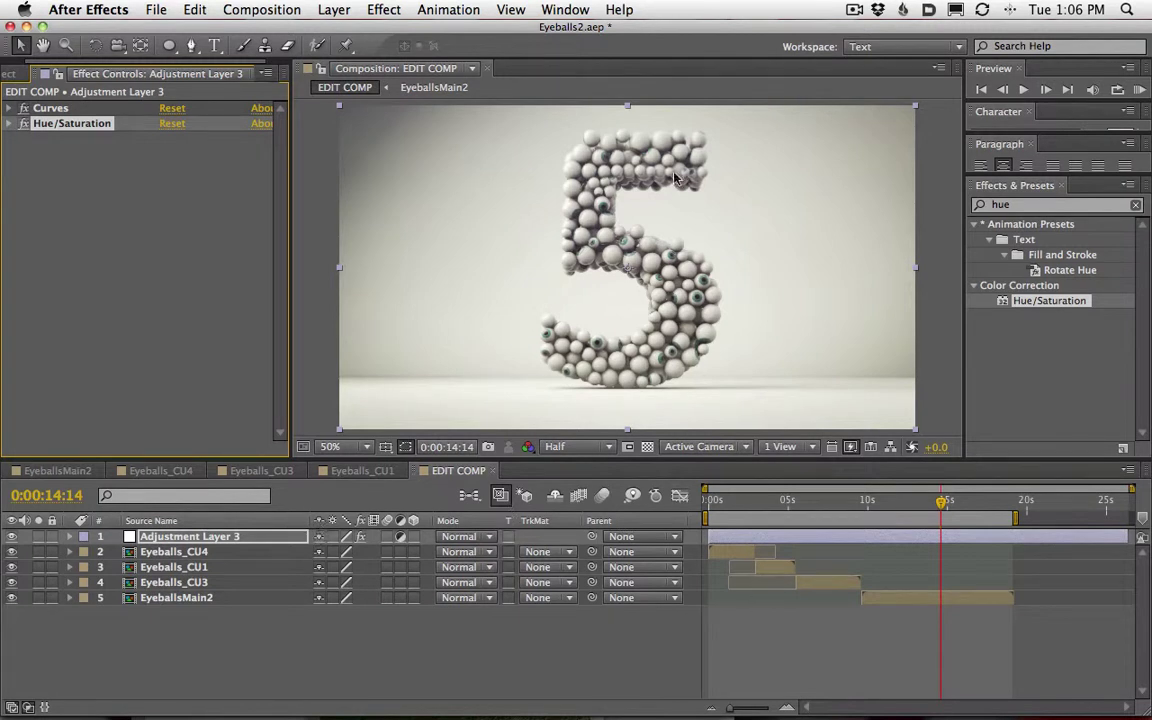
# - Give the composition view more height and preview the graded EDIT COMP sequence
pyautogui.moveTo(636, 457); pyautogui.dragTo(636, 486)
pyautogui.click(746, 528)
pyautogui.moveTo(748, 543); pyautogui.dragTo(905, 575)
pyautogui.moveTo(843, 535); pyautogui.dragTo(905, 532)
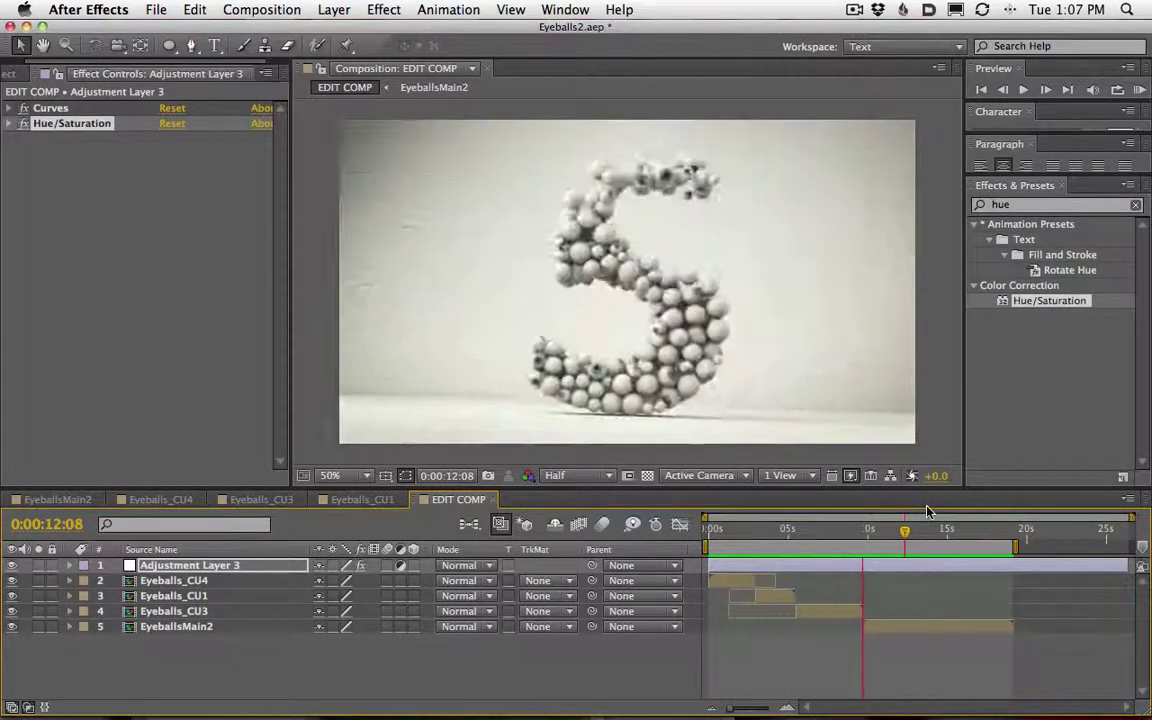
# - Stop the preview and add EDIT COMP to the render queue
pyautogui.click(389, 446)
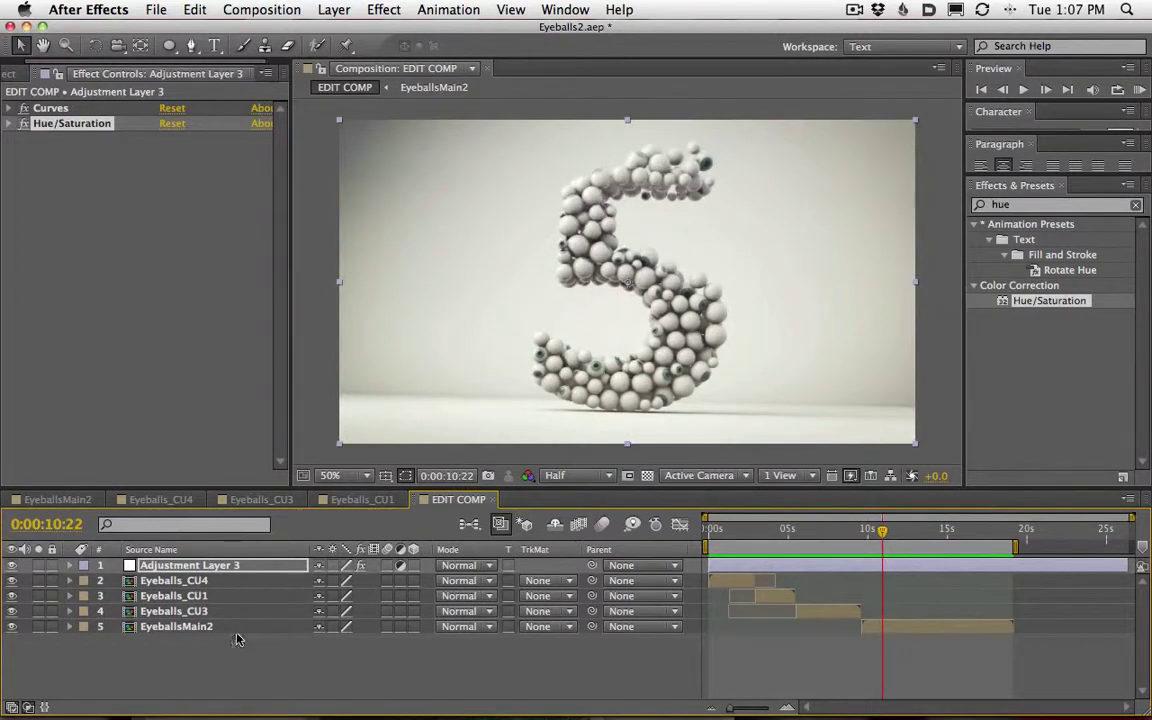
pyautogui.press('super+shift+slash')
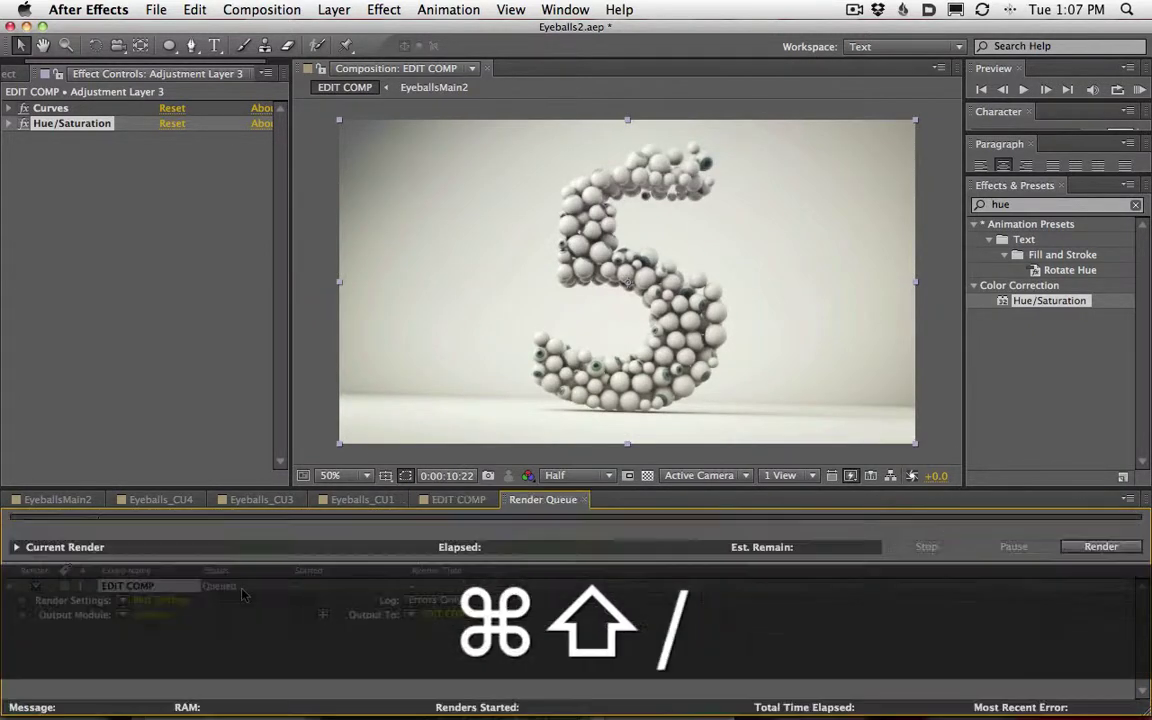